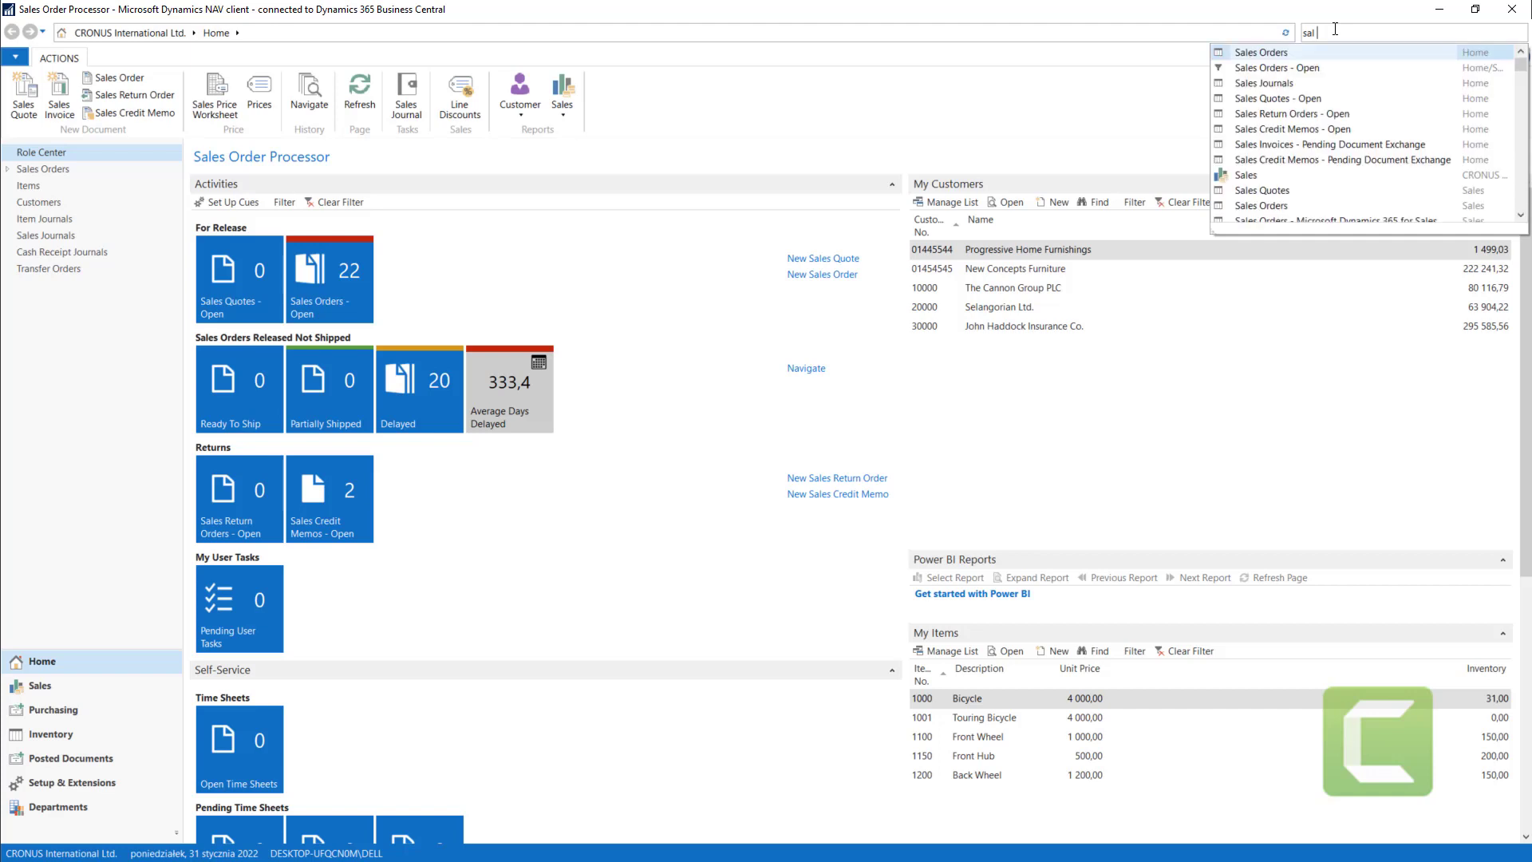
Search for "sal rec", open the Sales & Receivables Setup page, and look over its General, Dimensions and Number Series settings
{"action": "type", "text": "ec"}
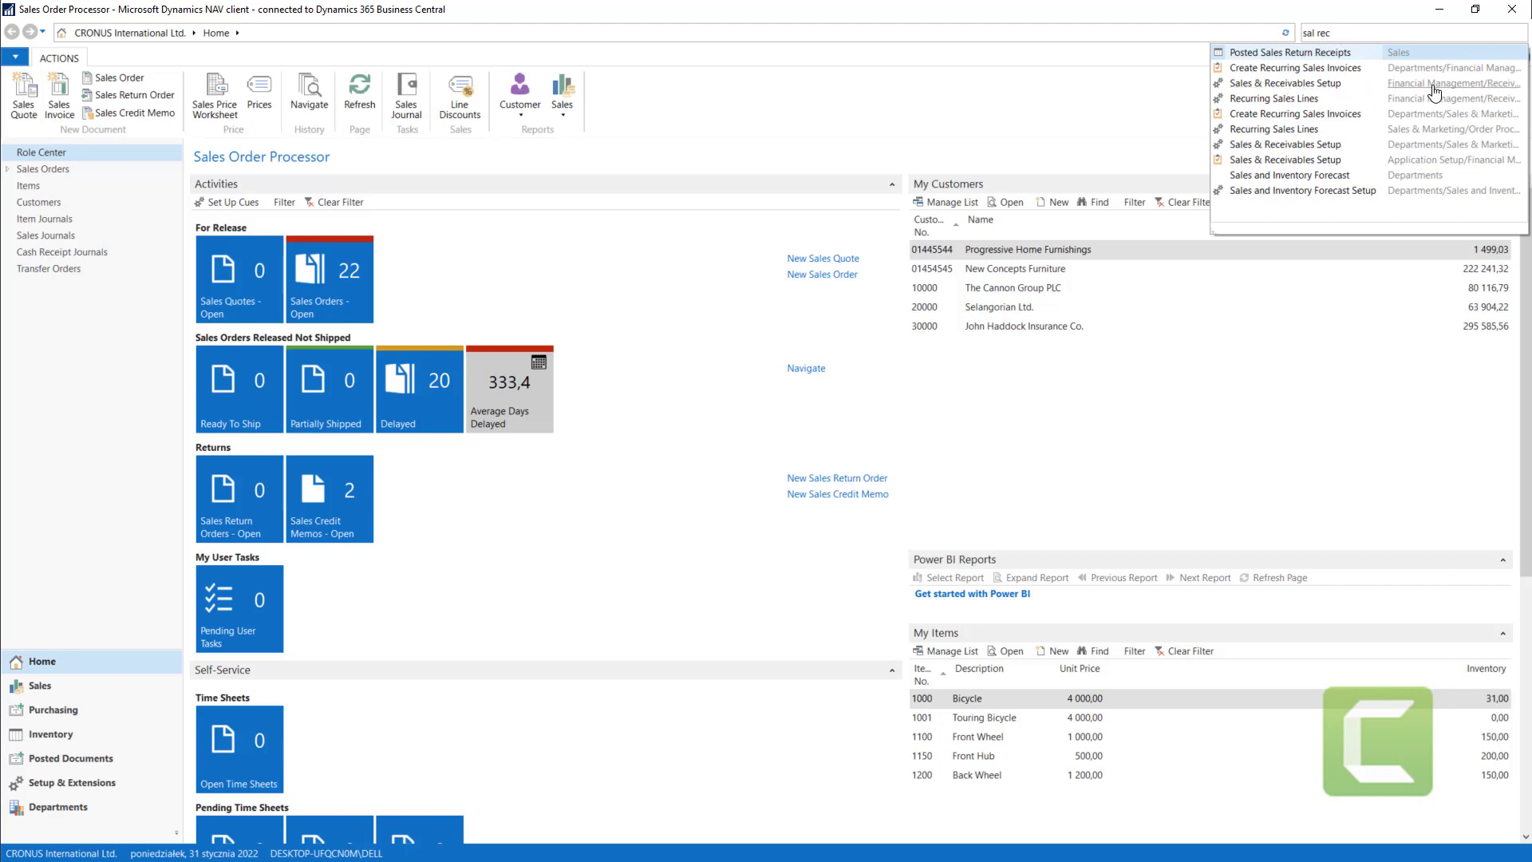
{"action": "left_click", "coordinate": [1273, 87]}
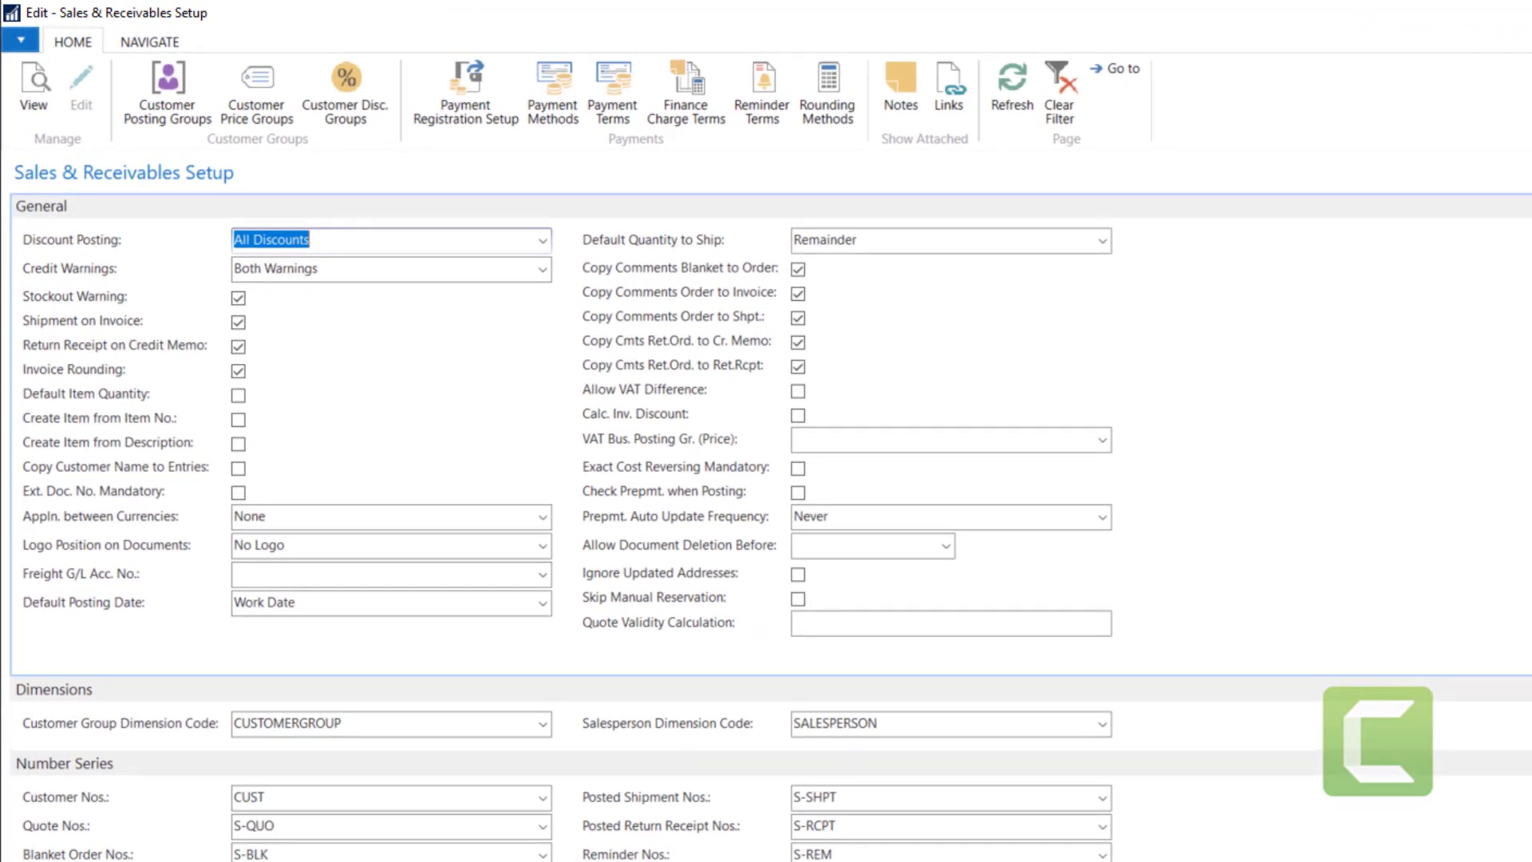
{"action": "scroll", "coordinate": [766, 527], "scroll_direction": "down", "scroll_amount": 4}
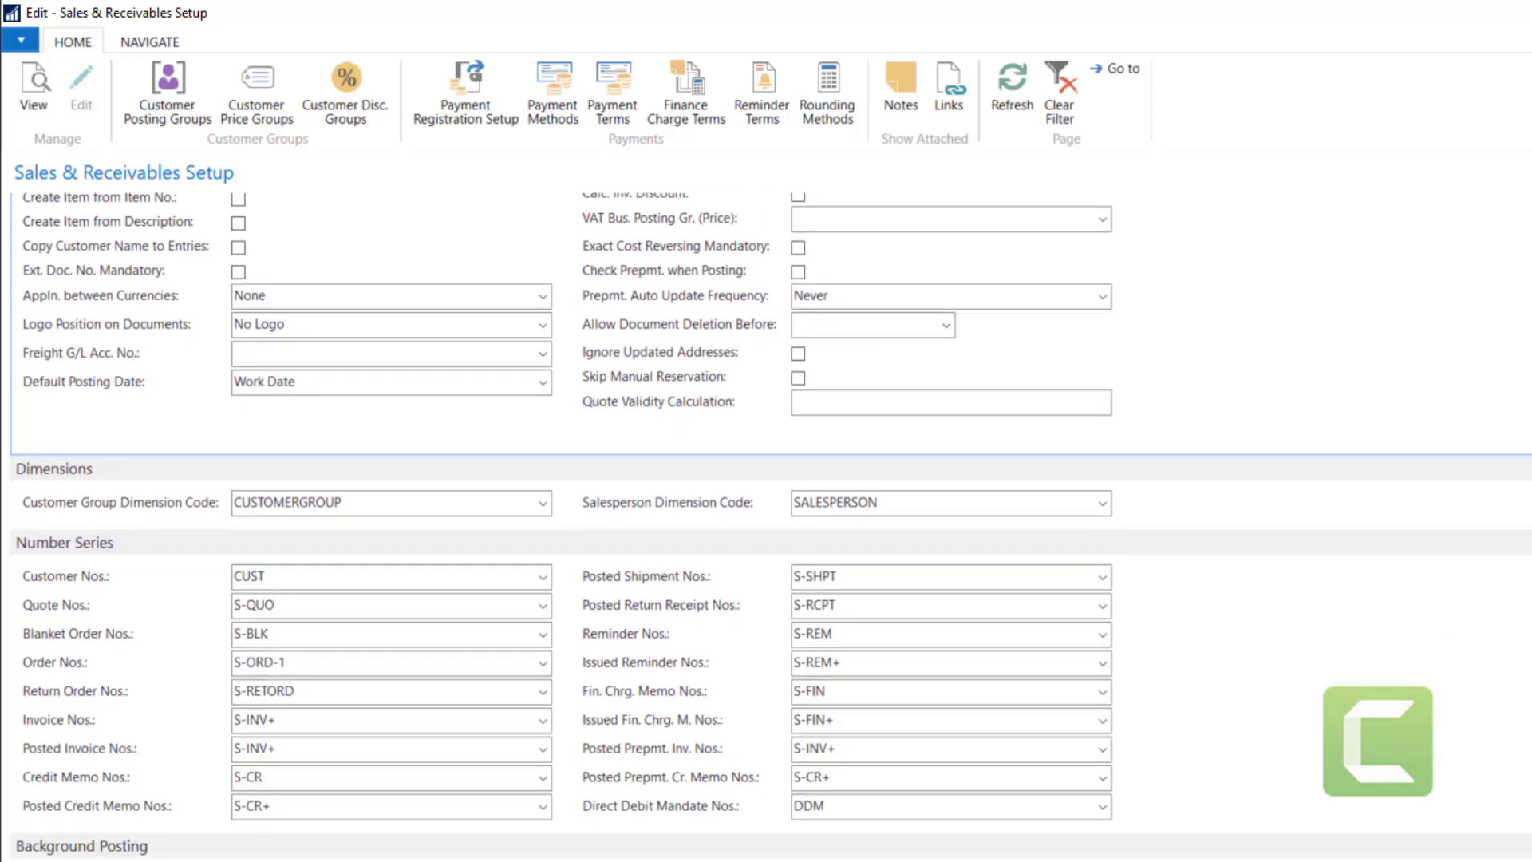
{"action": "scroll", "coordinate": [766, 526], "scroll_direction": "up", "scroll_amount": 4}
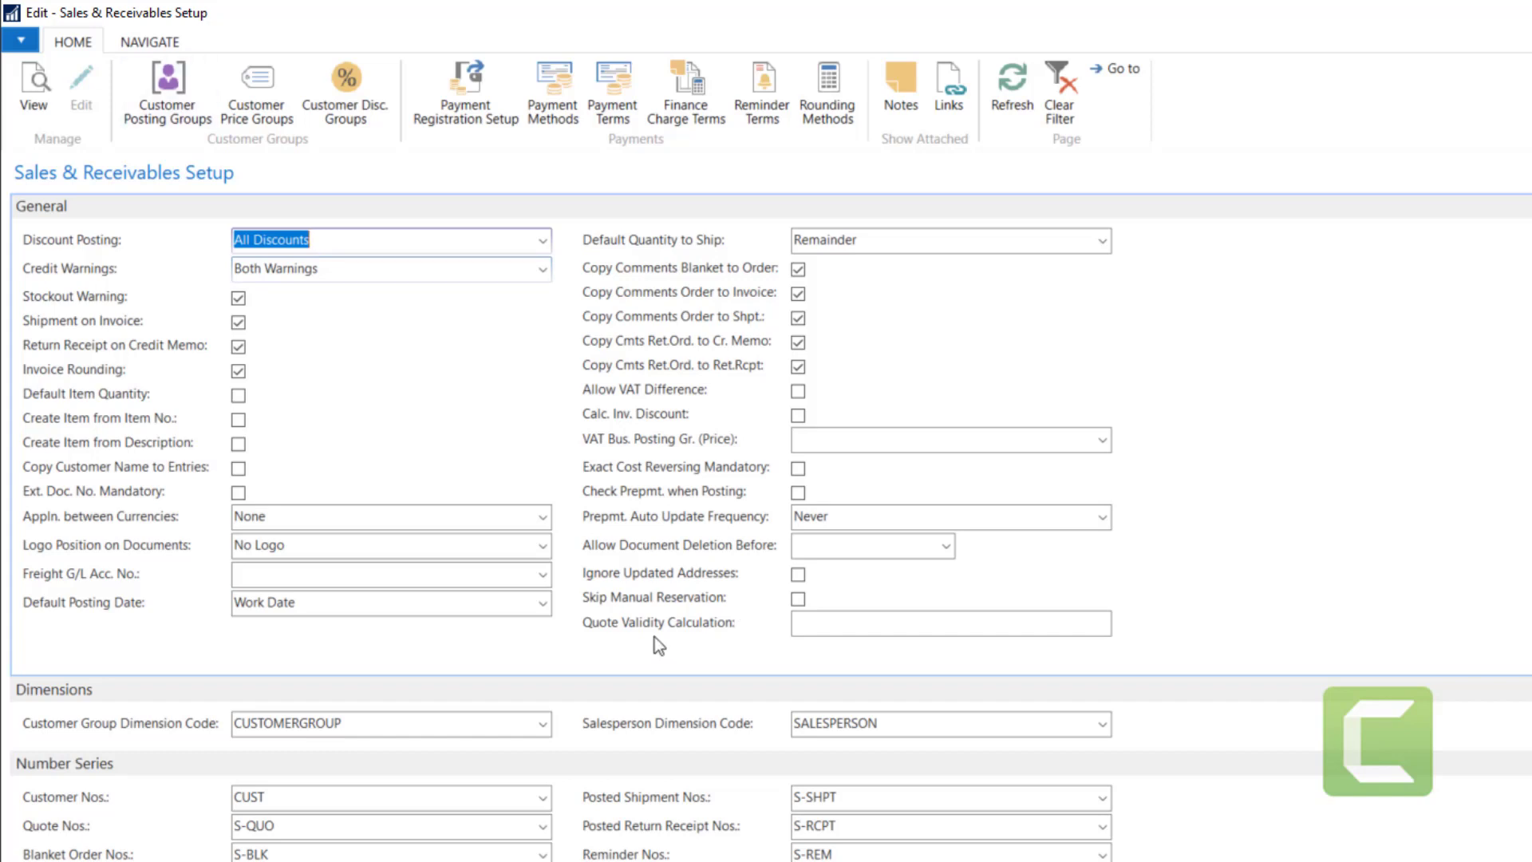
Review the options available for Discount Posting without changing the selection, and close the setup page
{"action": "left_click", "coordinate": [343, 245]}
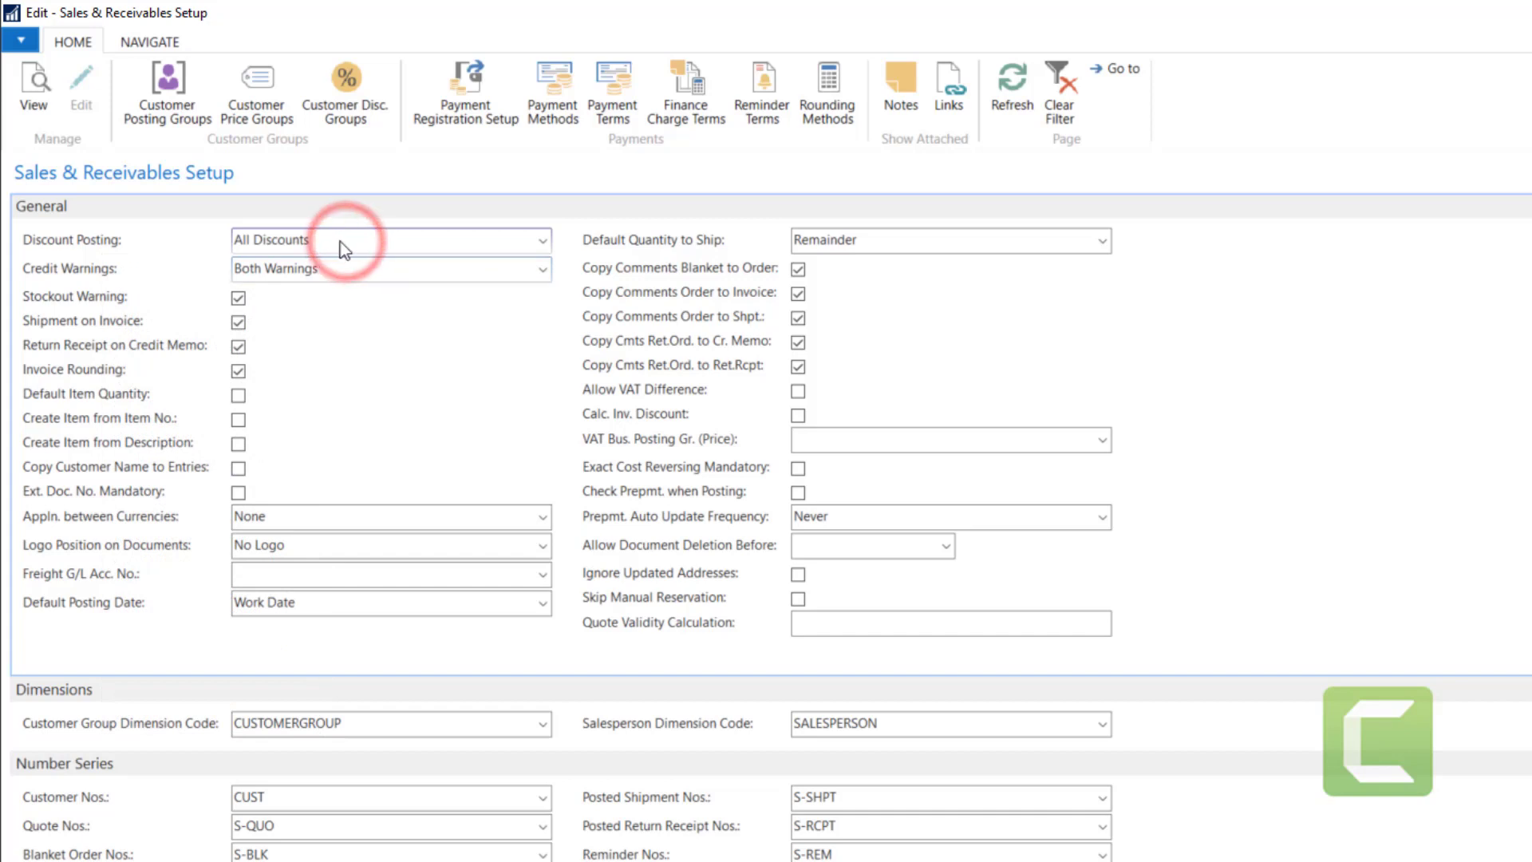
{"action": "left_click_drag", "start_coordinate": [339, 240], "coordinate": [230, 241]}
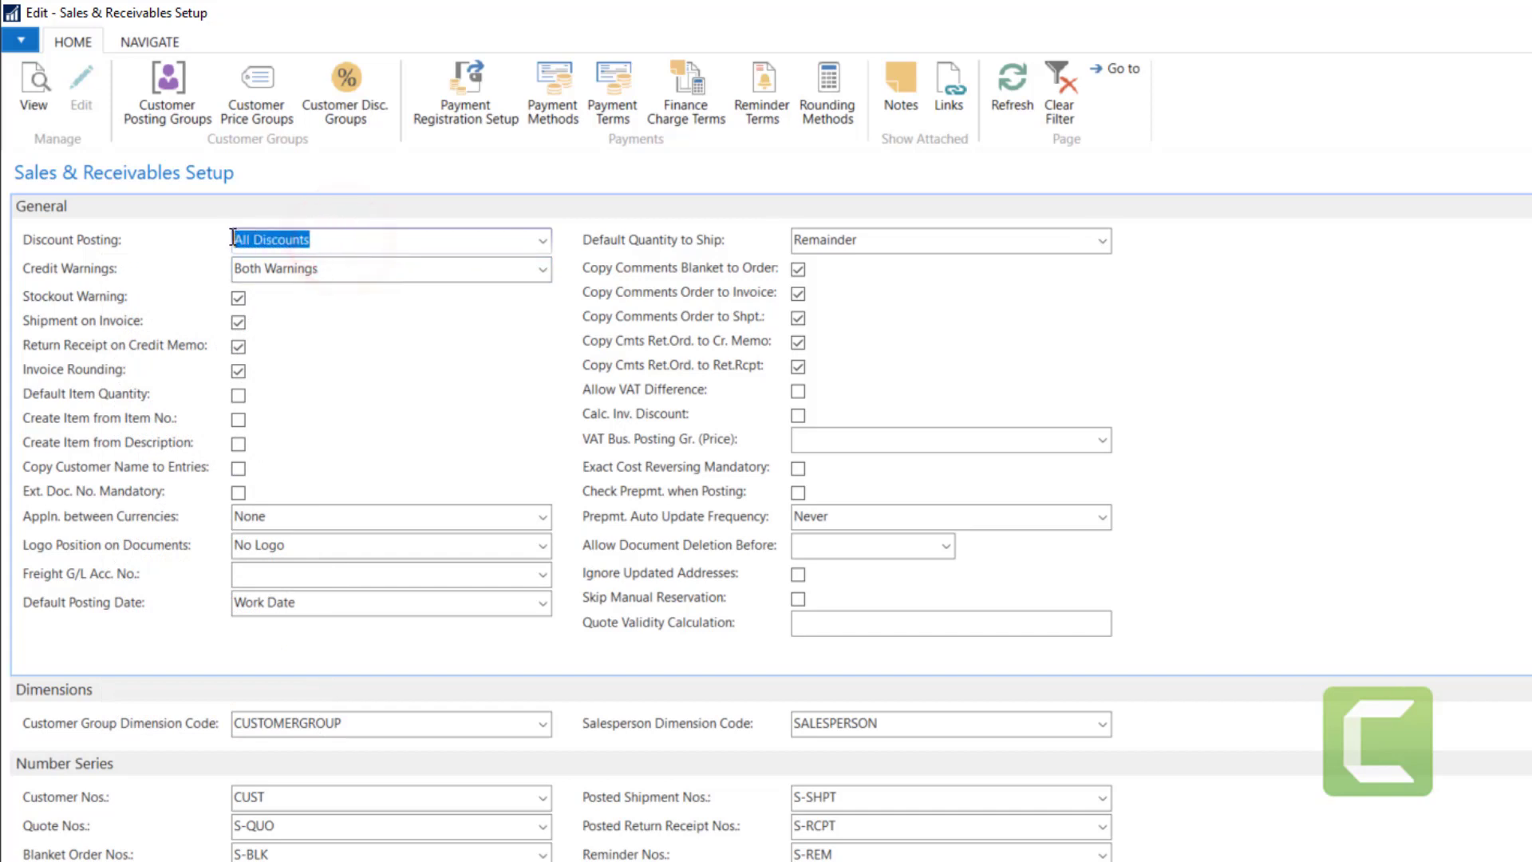
{"action": "left_click", "coordinate": [336, 241]}
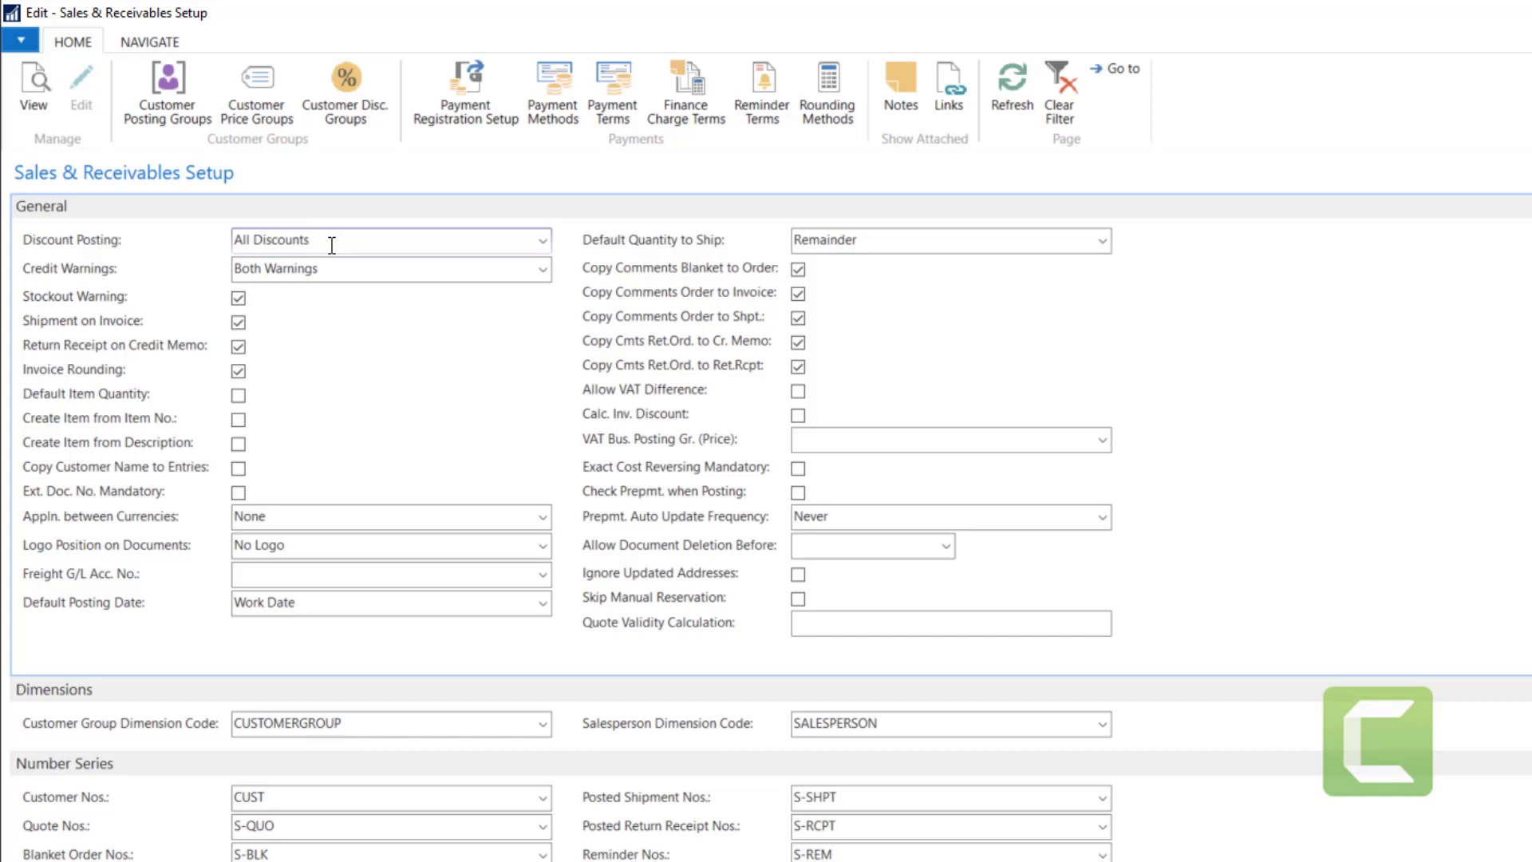
{"action": "left_click", "coordinate": [541, 240]}
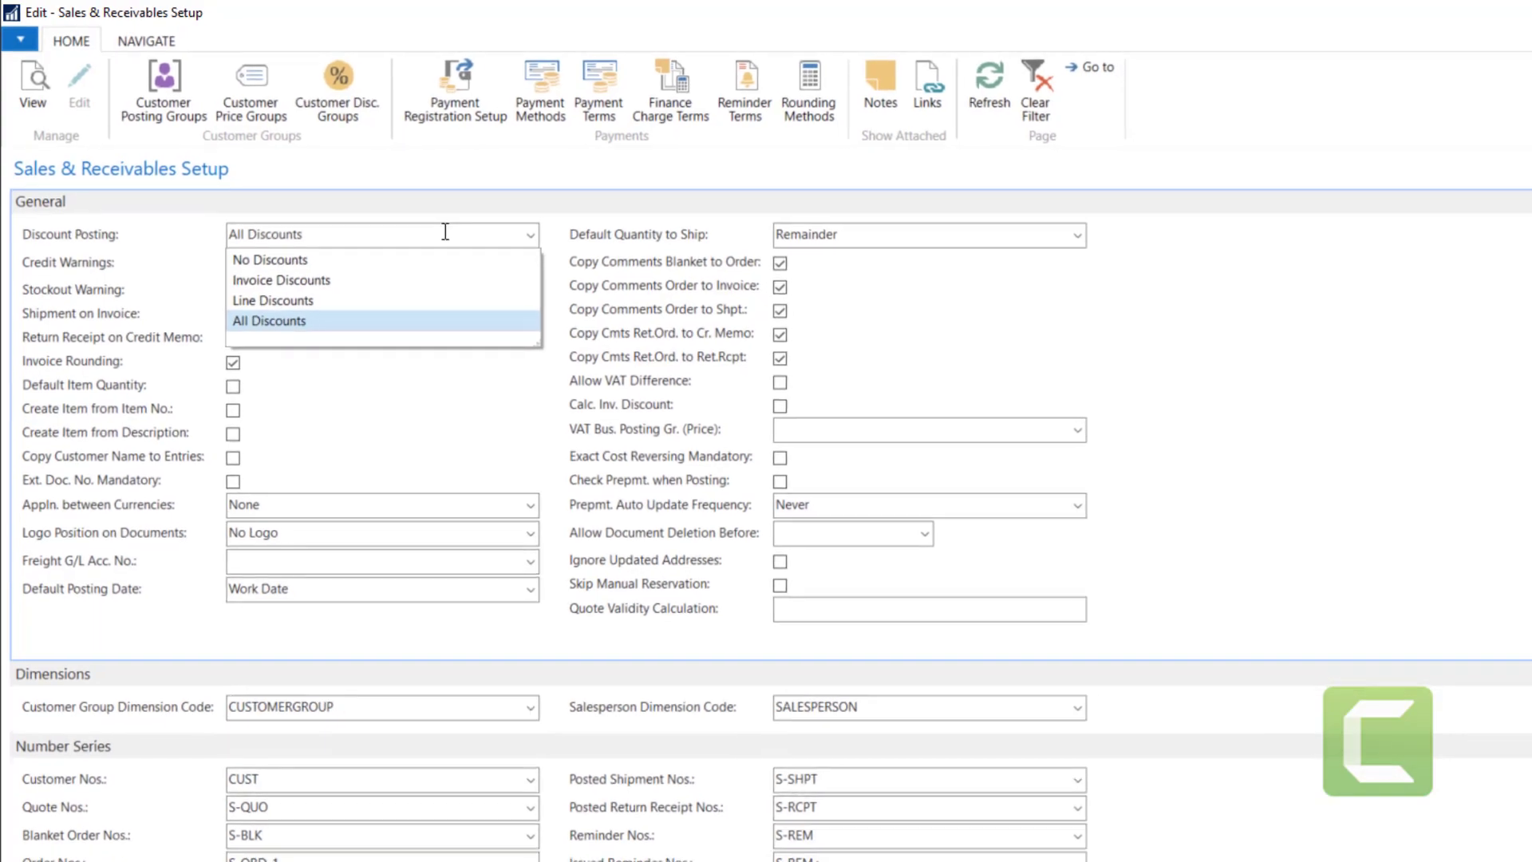
{"action": "left_click", "coordinate": [444, 233]}
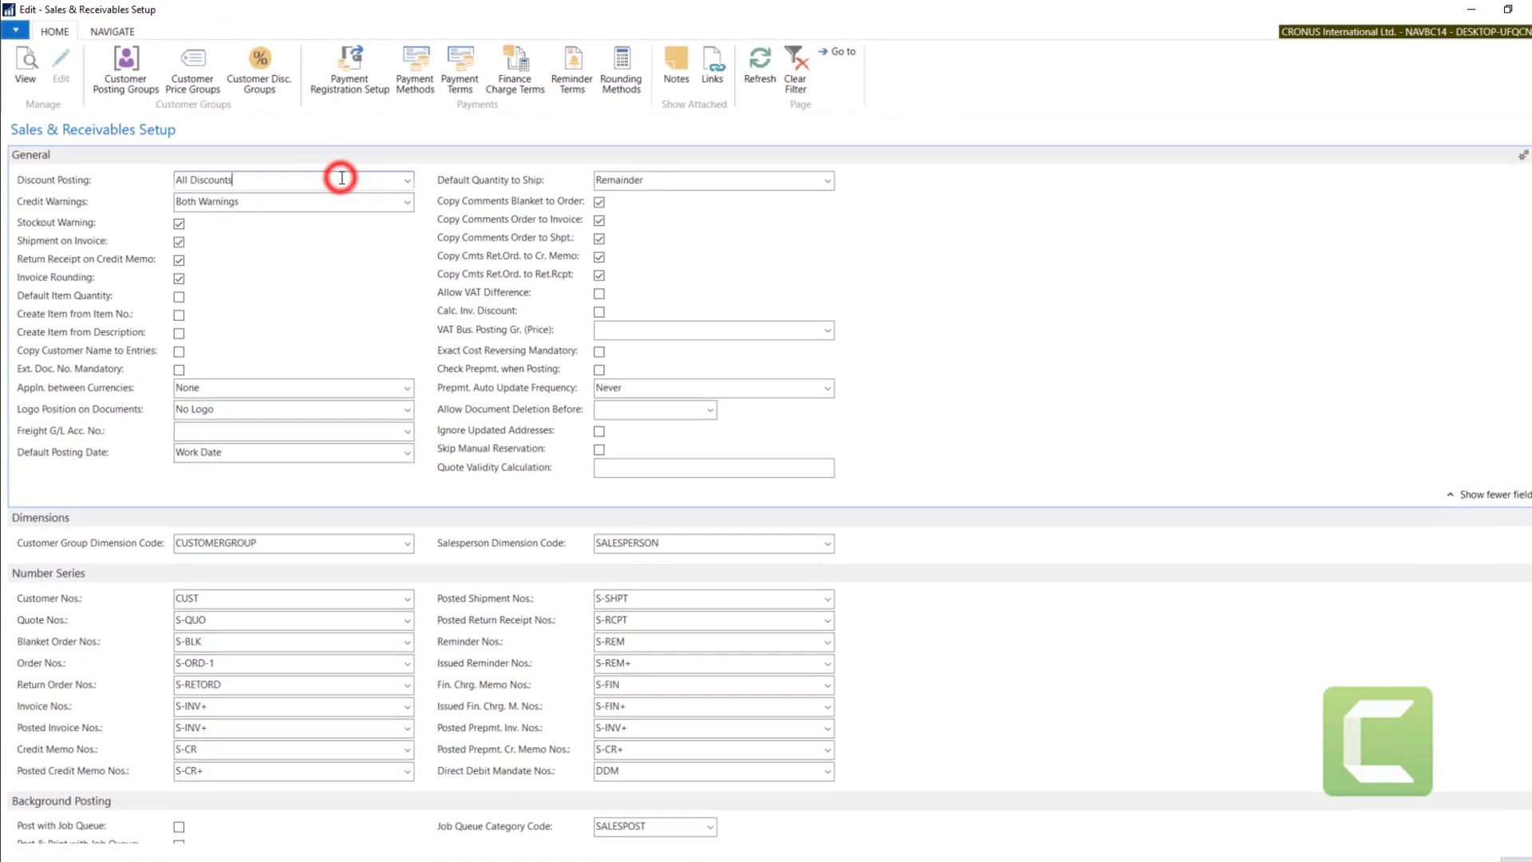
{"action": "key", "text": "Tab"}
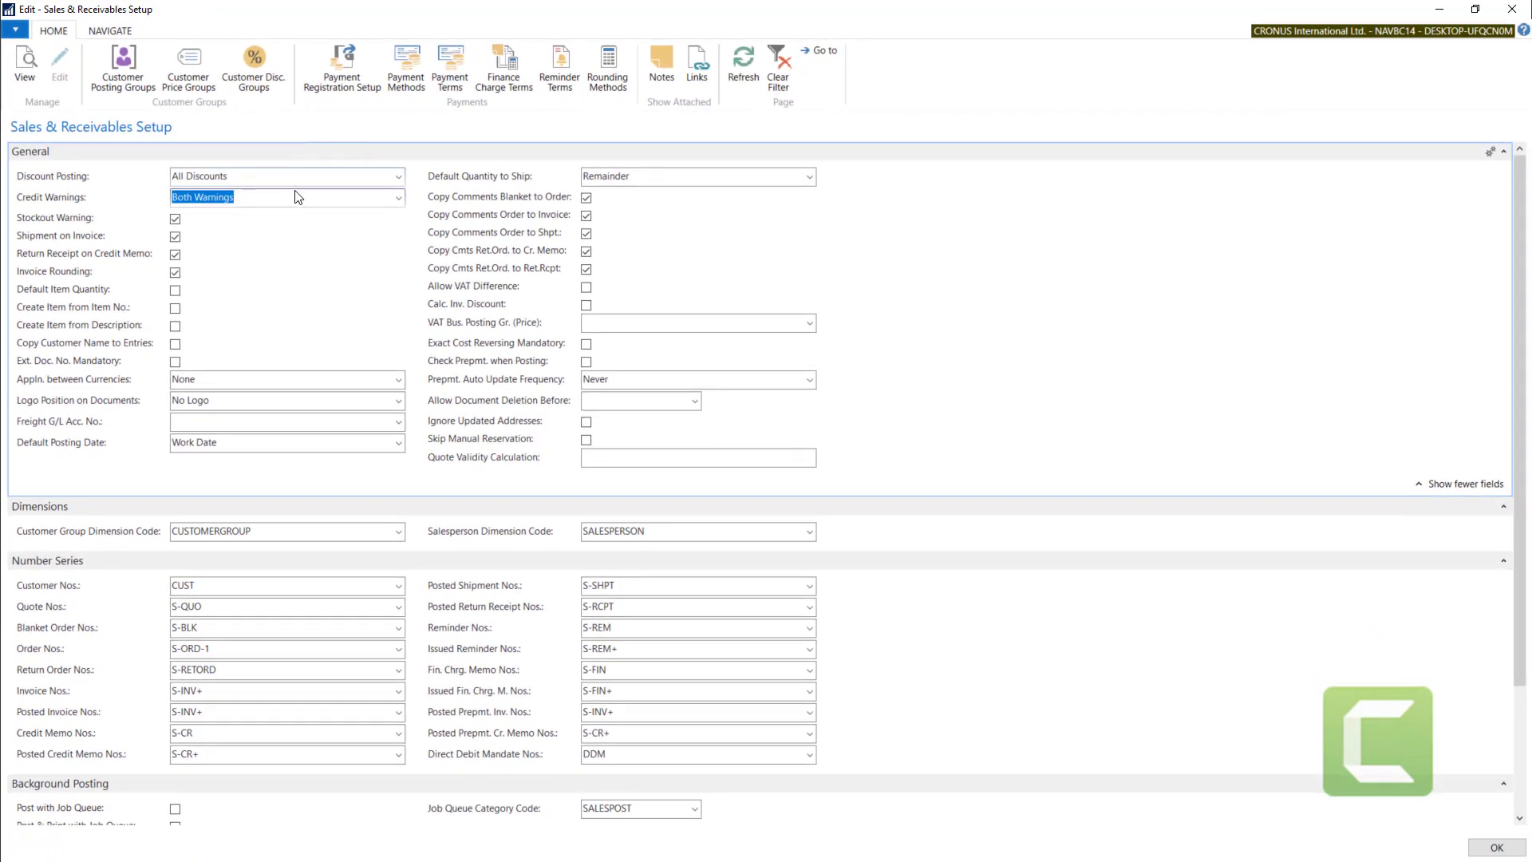
{"action": "key", "text": "Escape"}
Search for "gen pos set" and open the General Posting Setup page
{"action": "left_click", "coordinate": [1347, 31]}
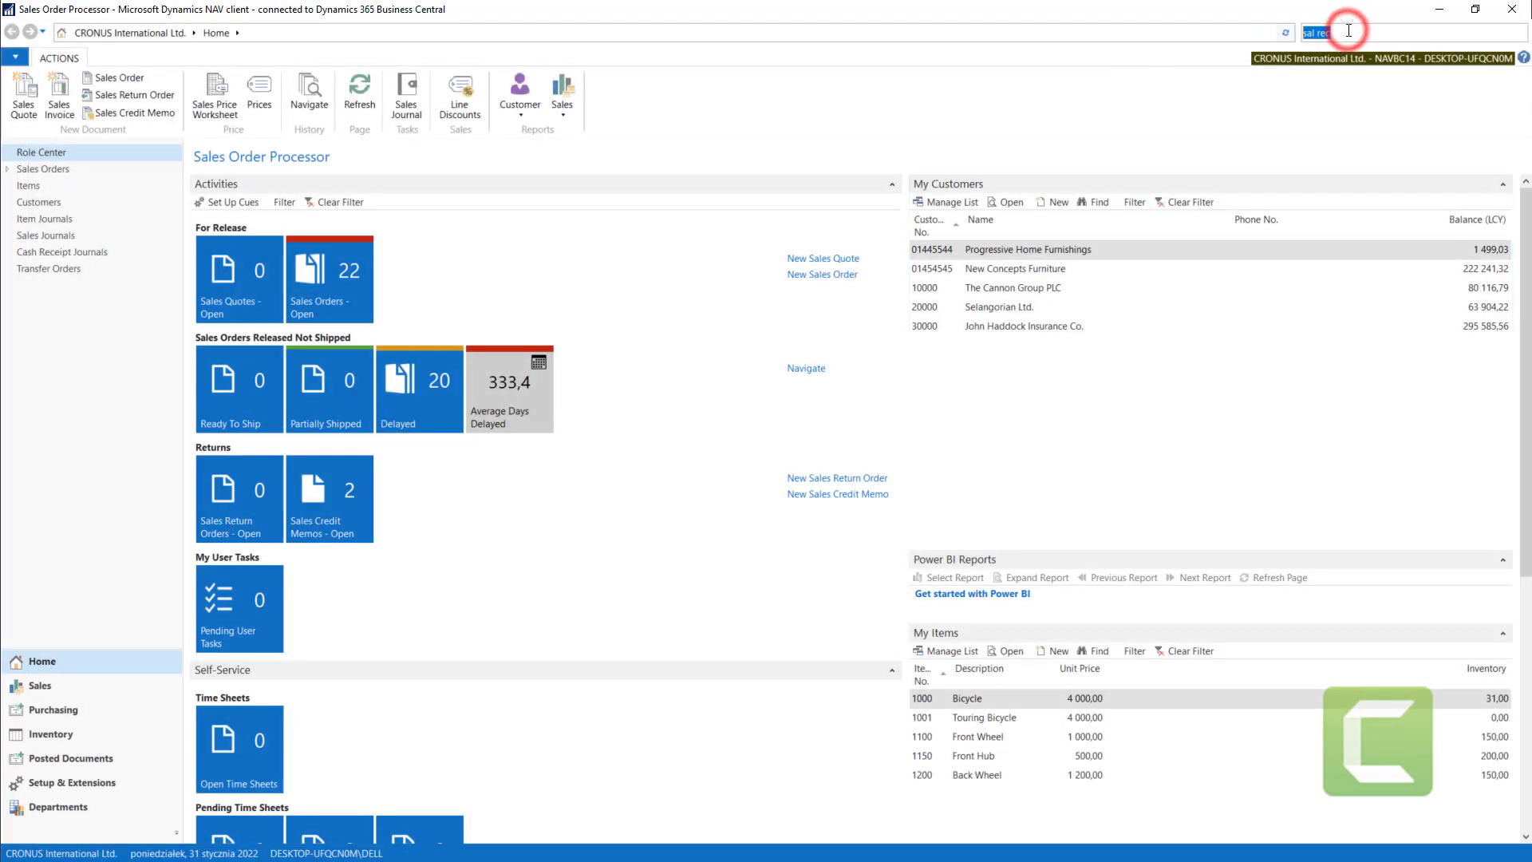
{"action": "type", "text": "gen"}
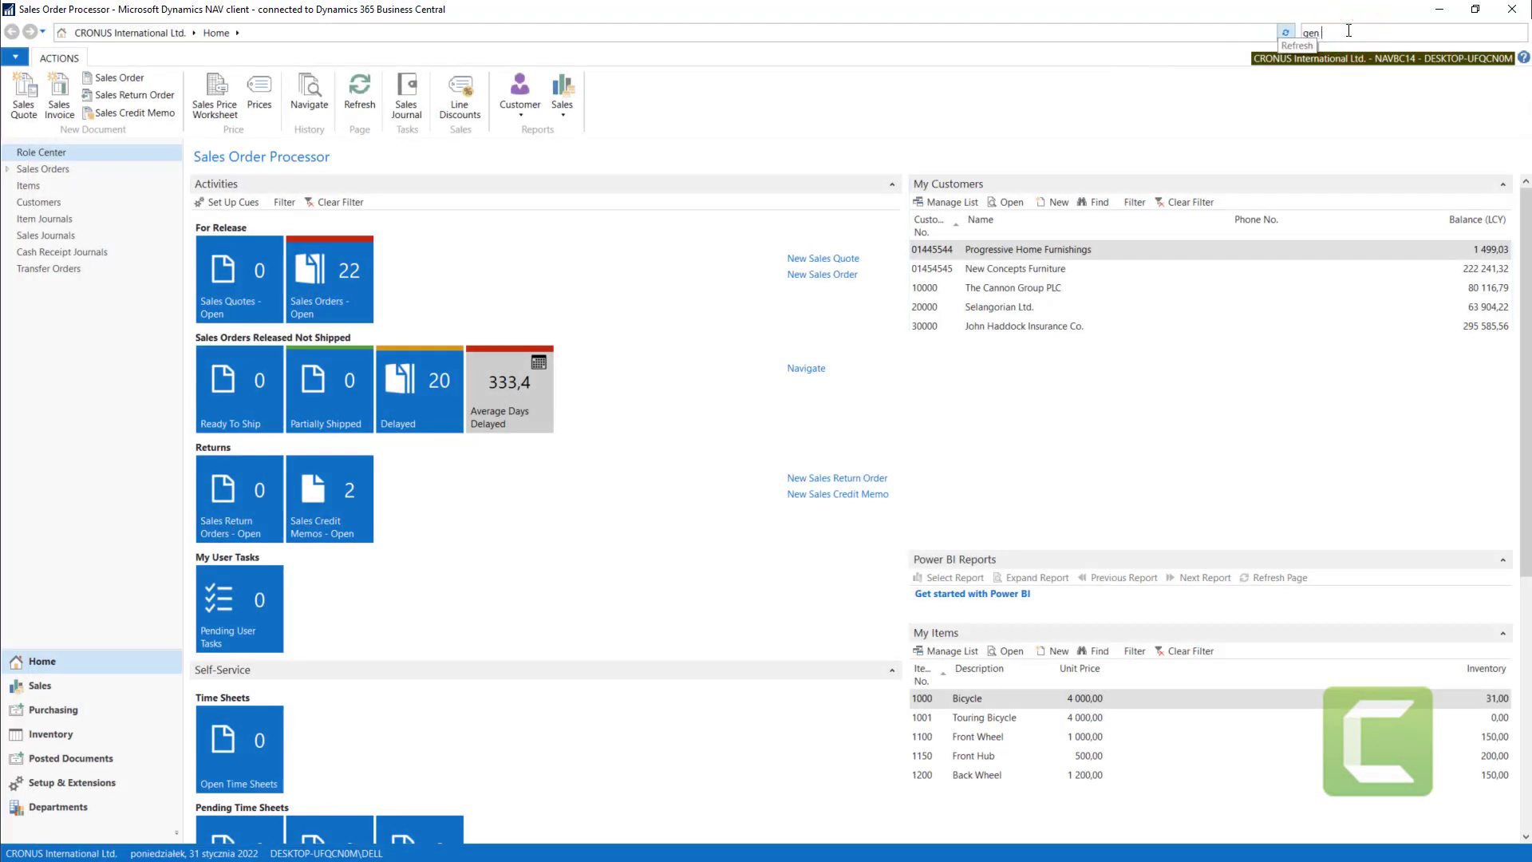
{"action": "type", "text": " pos se"}
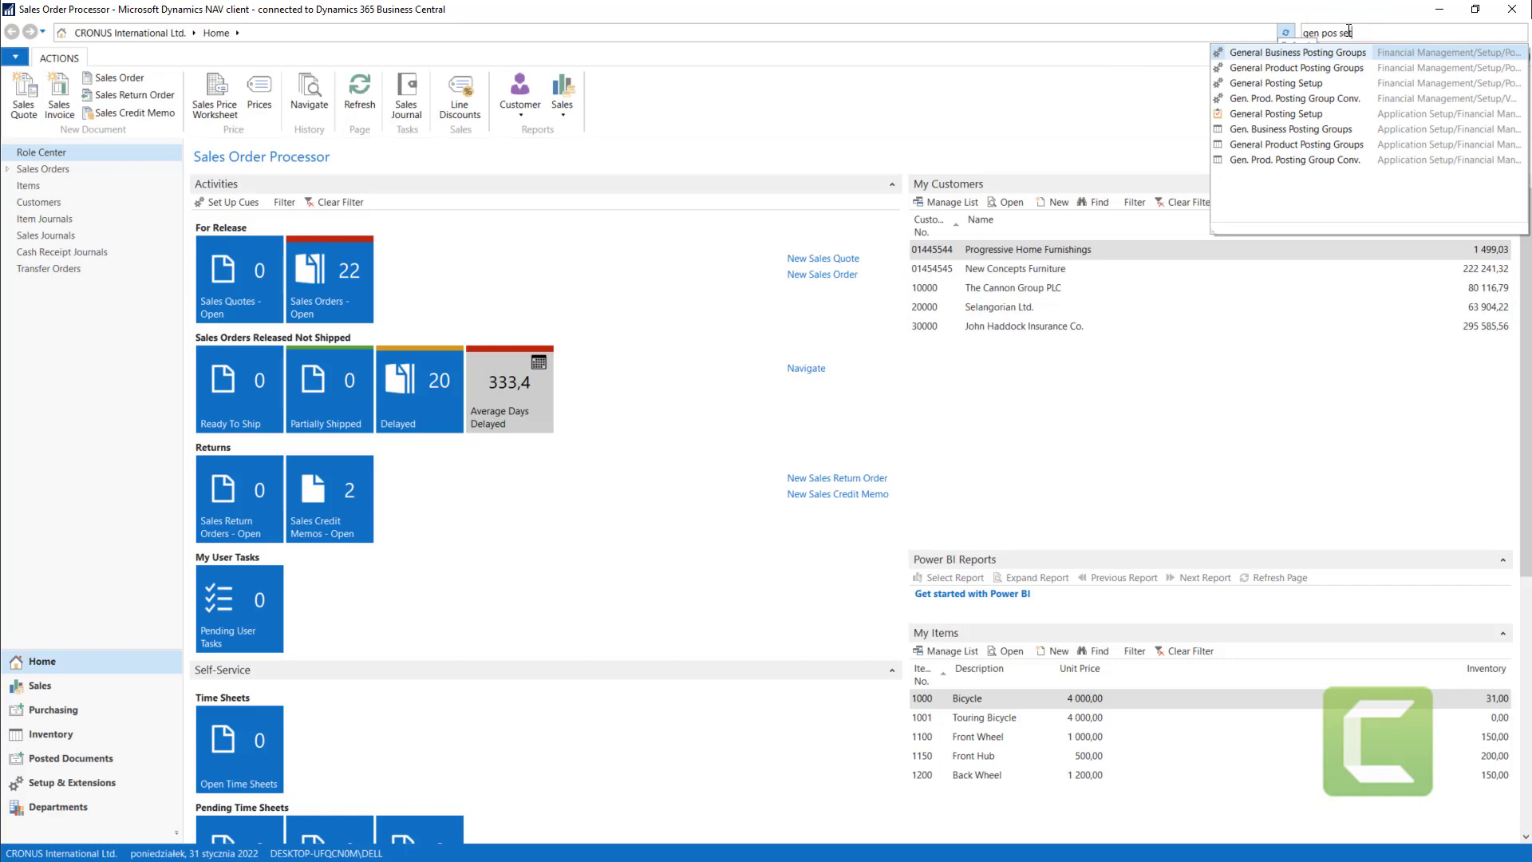
{"action": "type", "text": "t"}
{"action": "left_click", "coordinate": [1282, 53]}
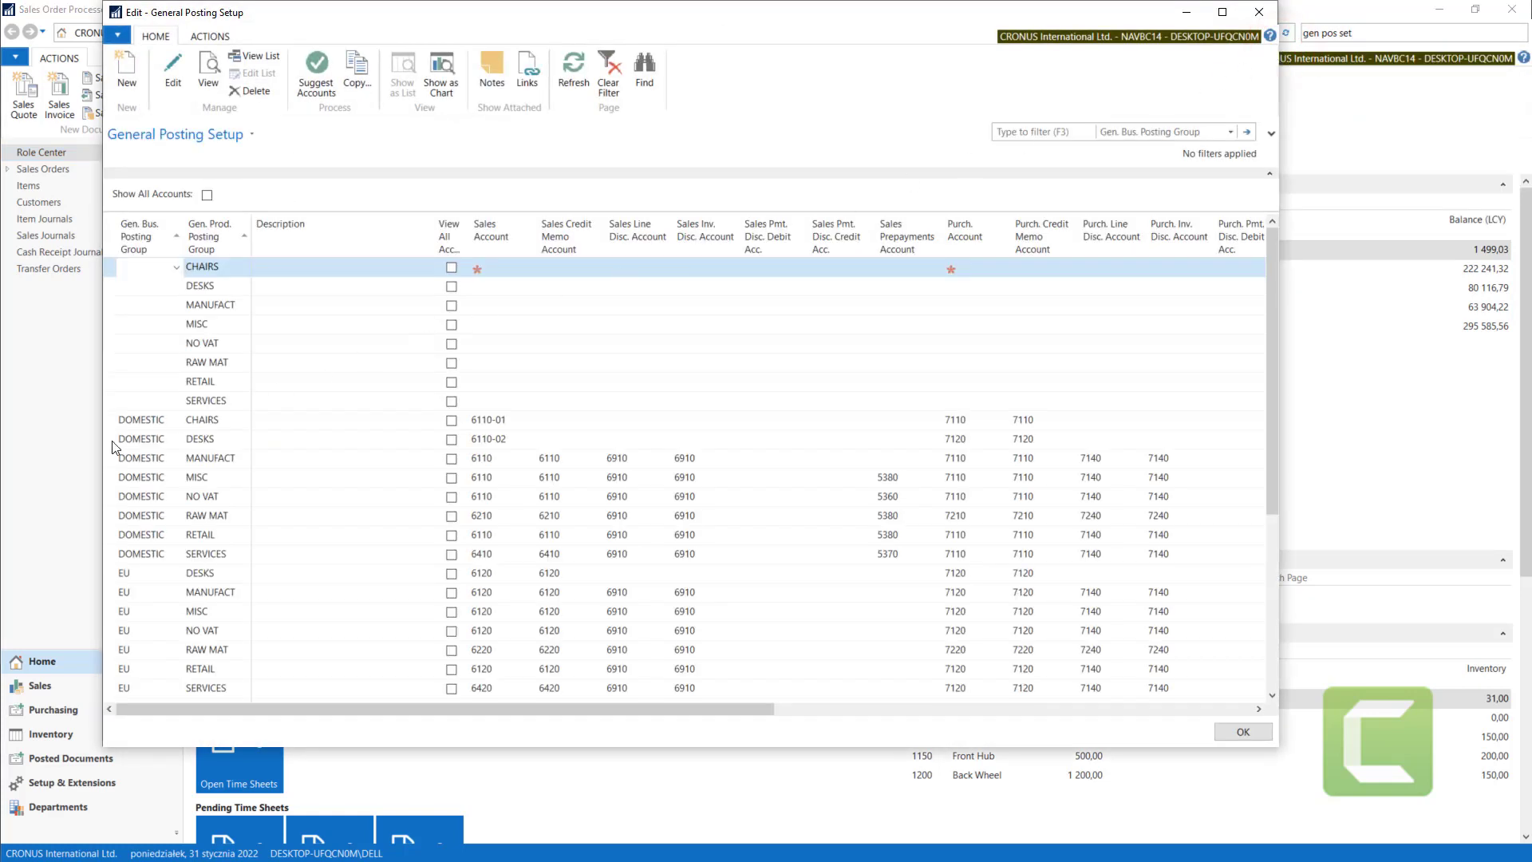
Examine the Sales Line Disc. Account and Sales Inv. Disc. Account columns for the DOMESTIC MANUFACT and MISC rows, and close General Posting Setup
{"action": "left_click_drag", "start_coordinate": [114, 444], "coordinate": [119, 477]}
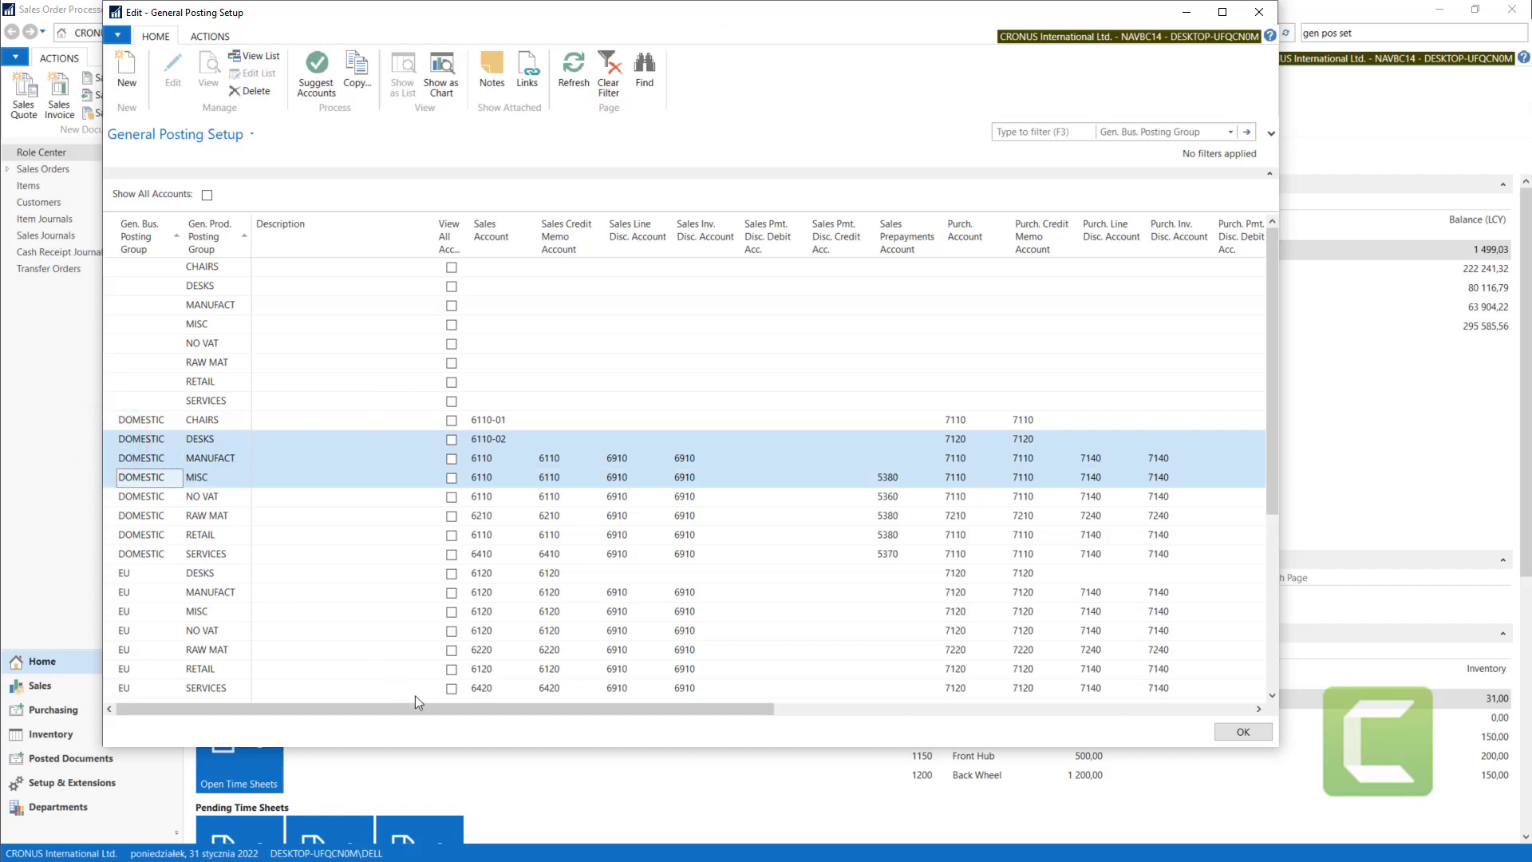
{"action": "left_click_drag", "start_coordinate": [428, 705], "coordinate": [509, 708]}
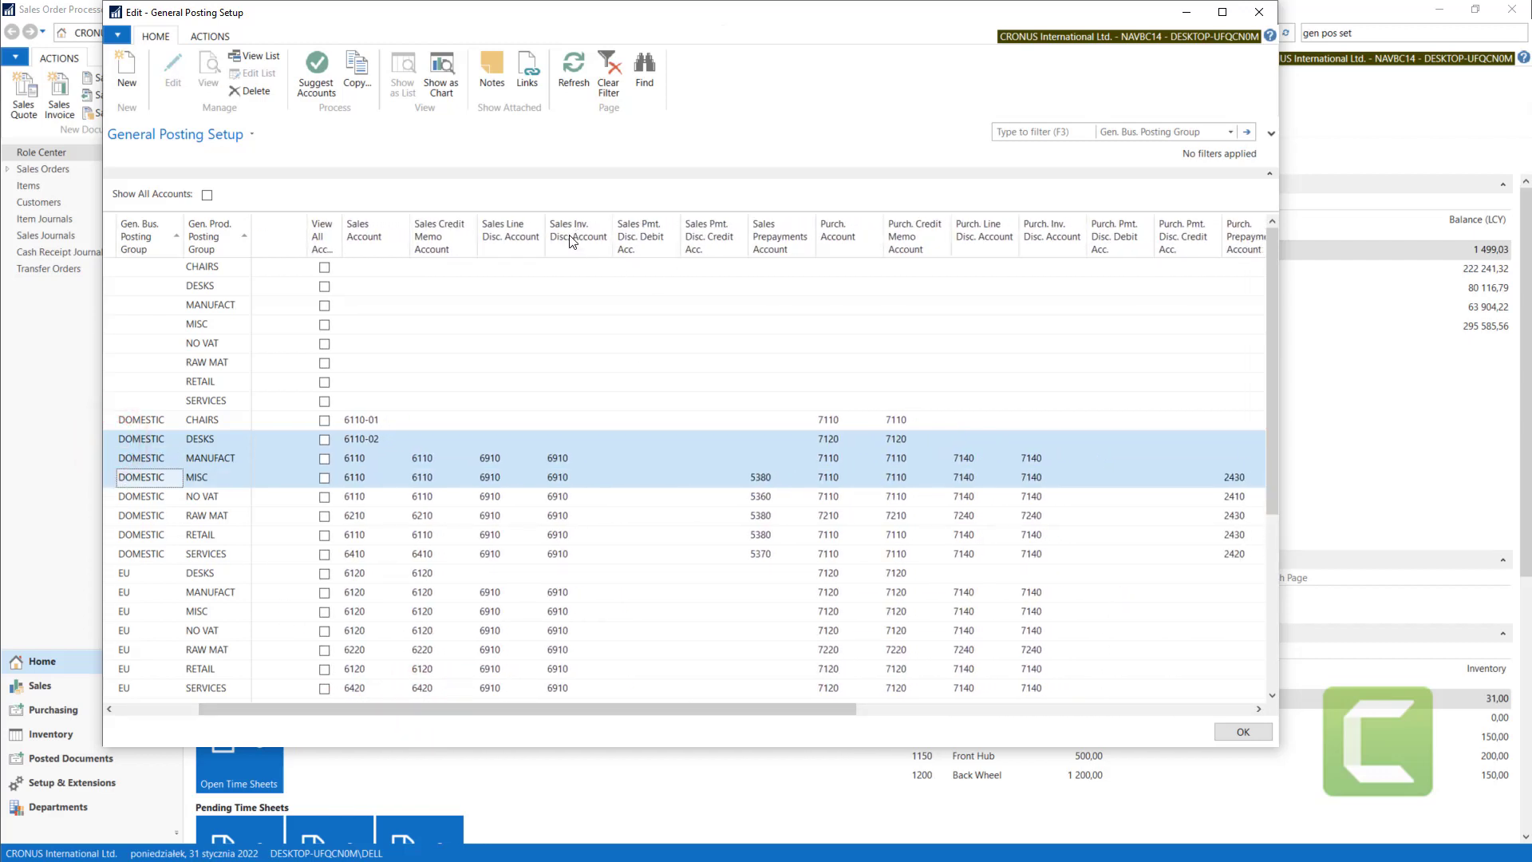
{"action": "mouse_move", "coordinate": [576, 245]}
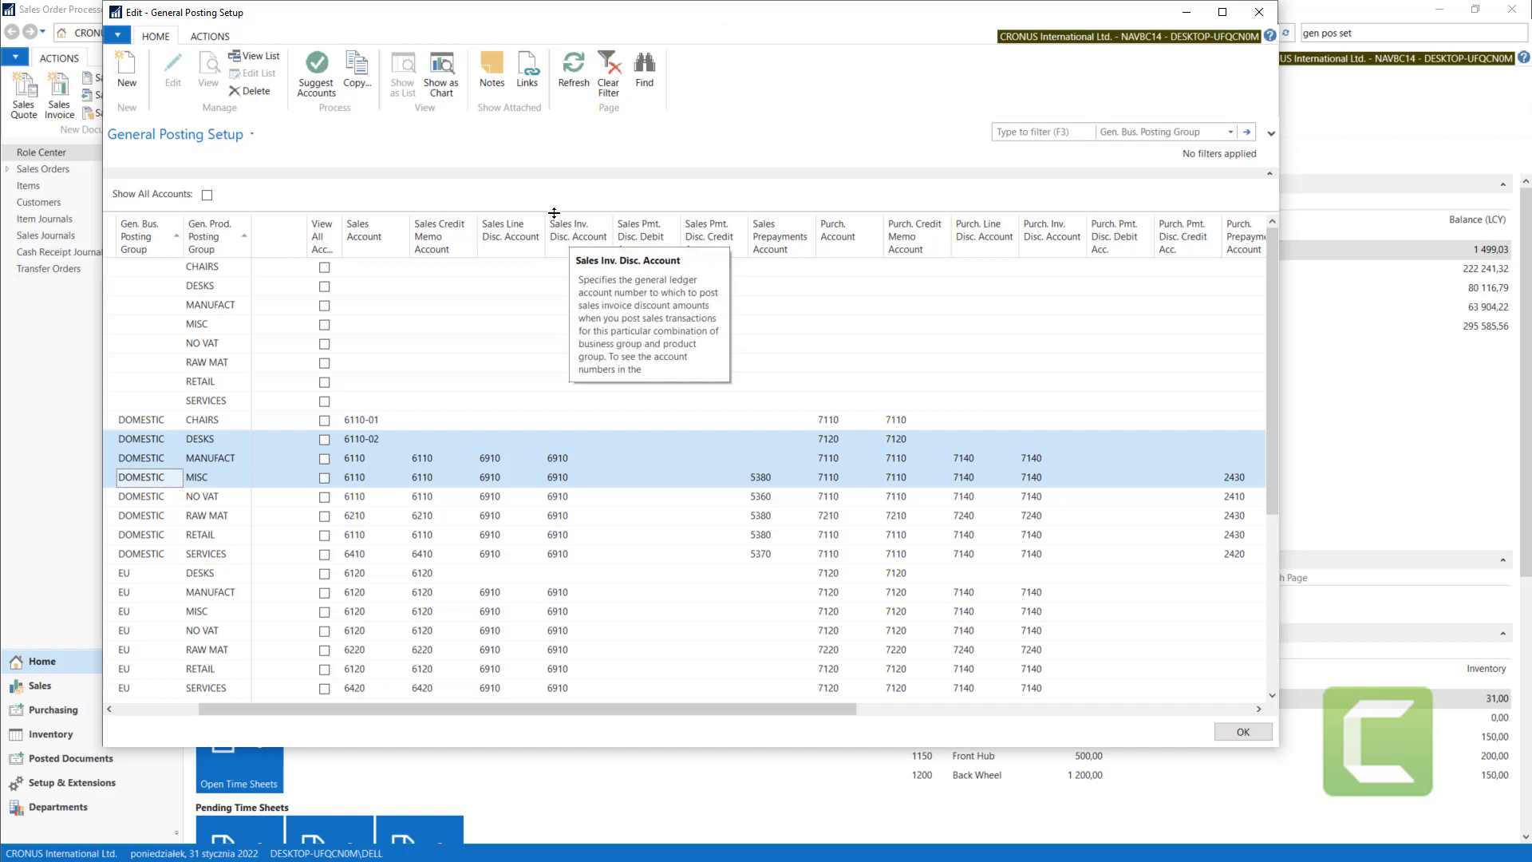
{"action": "mouse_move", "coordinate": [513, 244]}
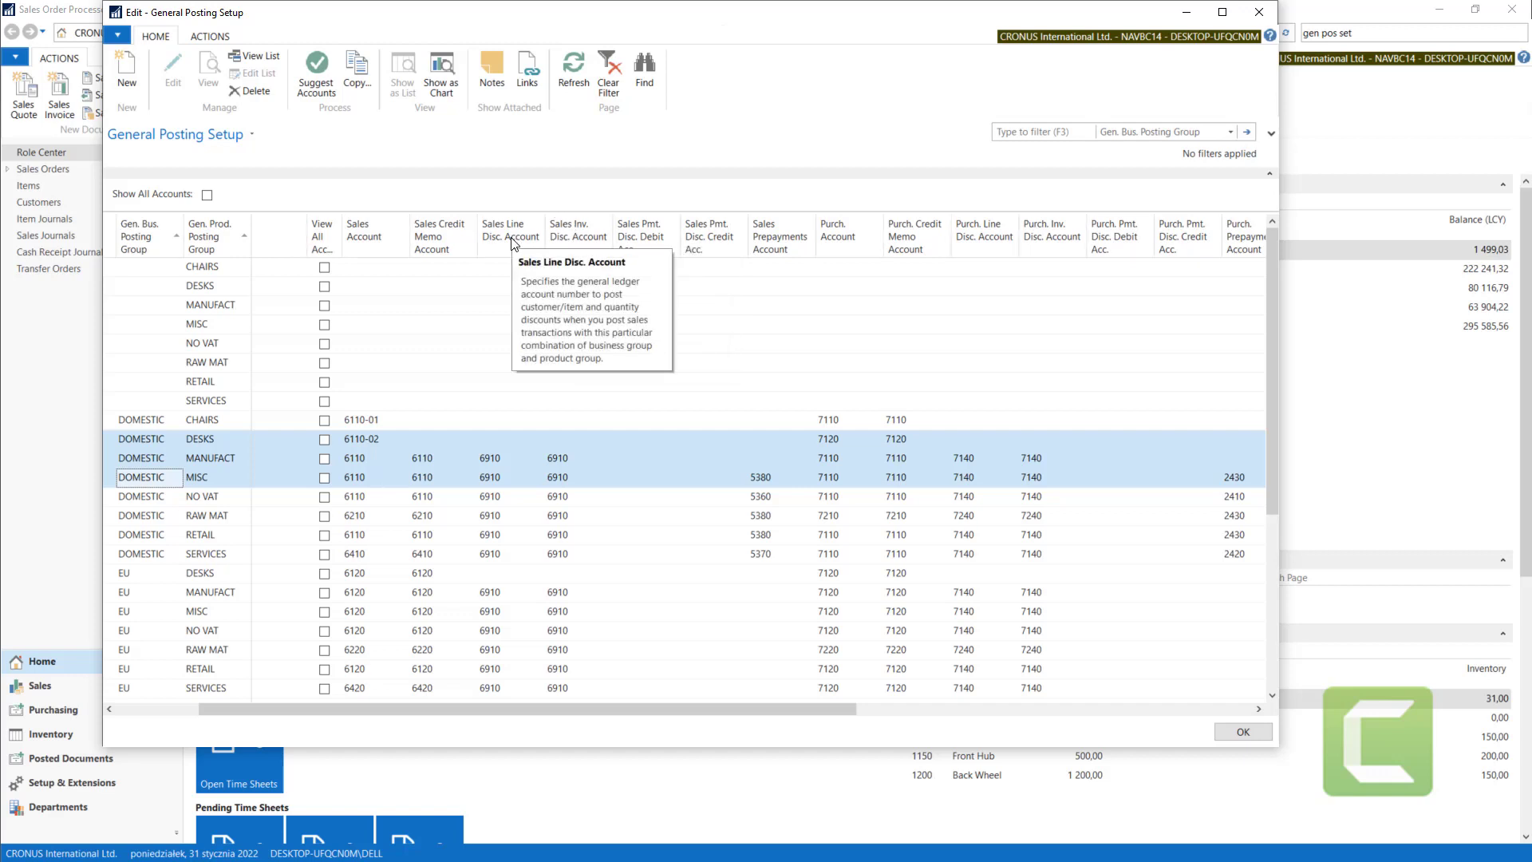
{"action": "left_click", "coordinate": [492, 458]}
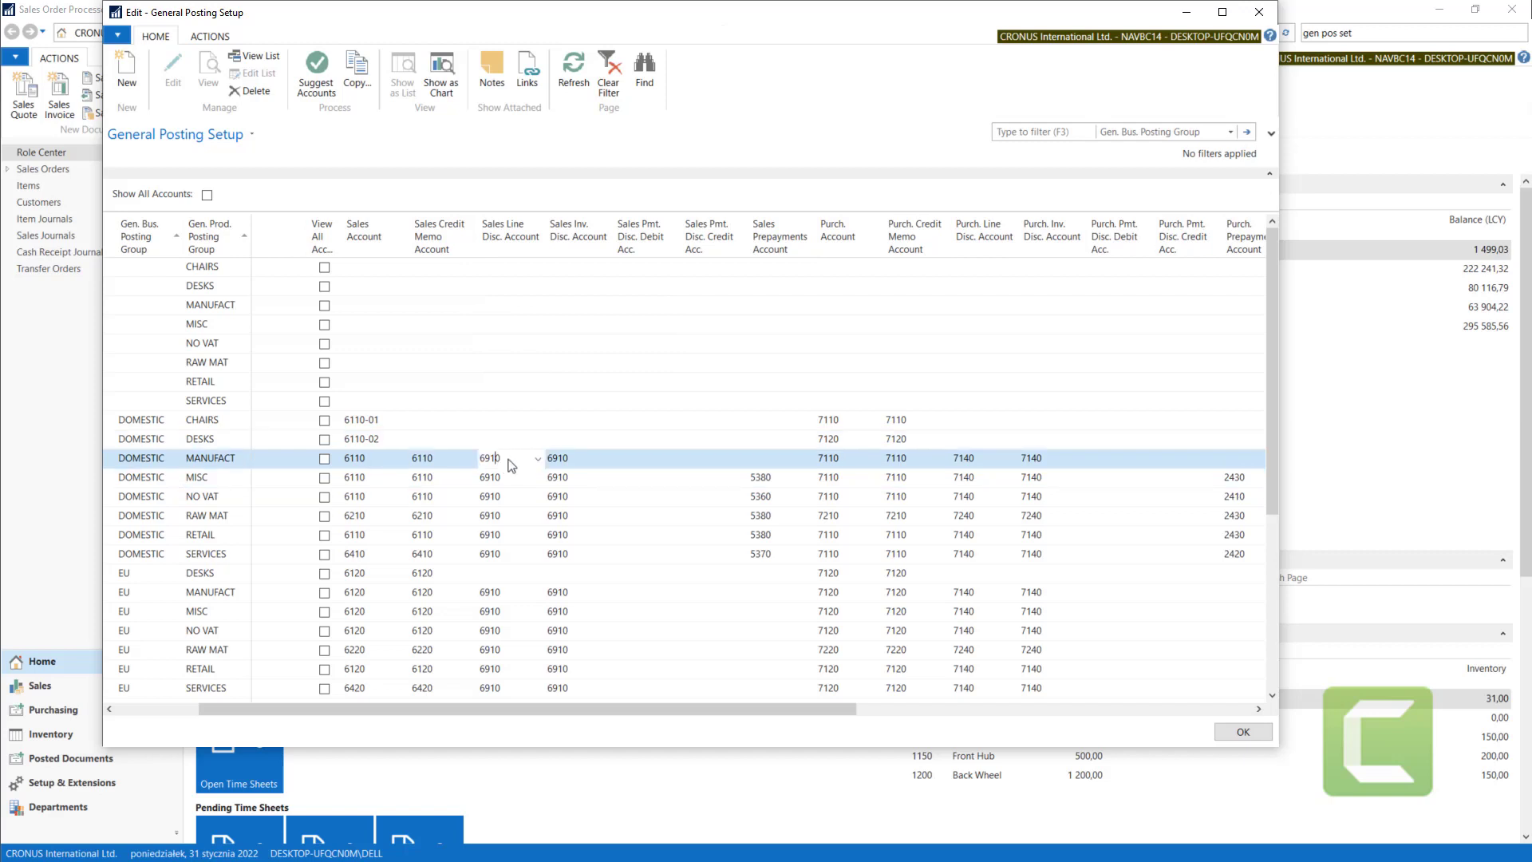
{"action": "left_click", "coordinate": [561, 458]}
{"action": "left_click", "coordinate": [495, 458]}
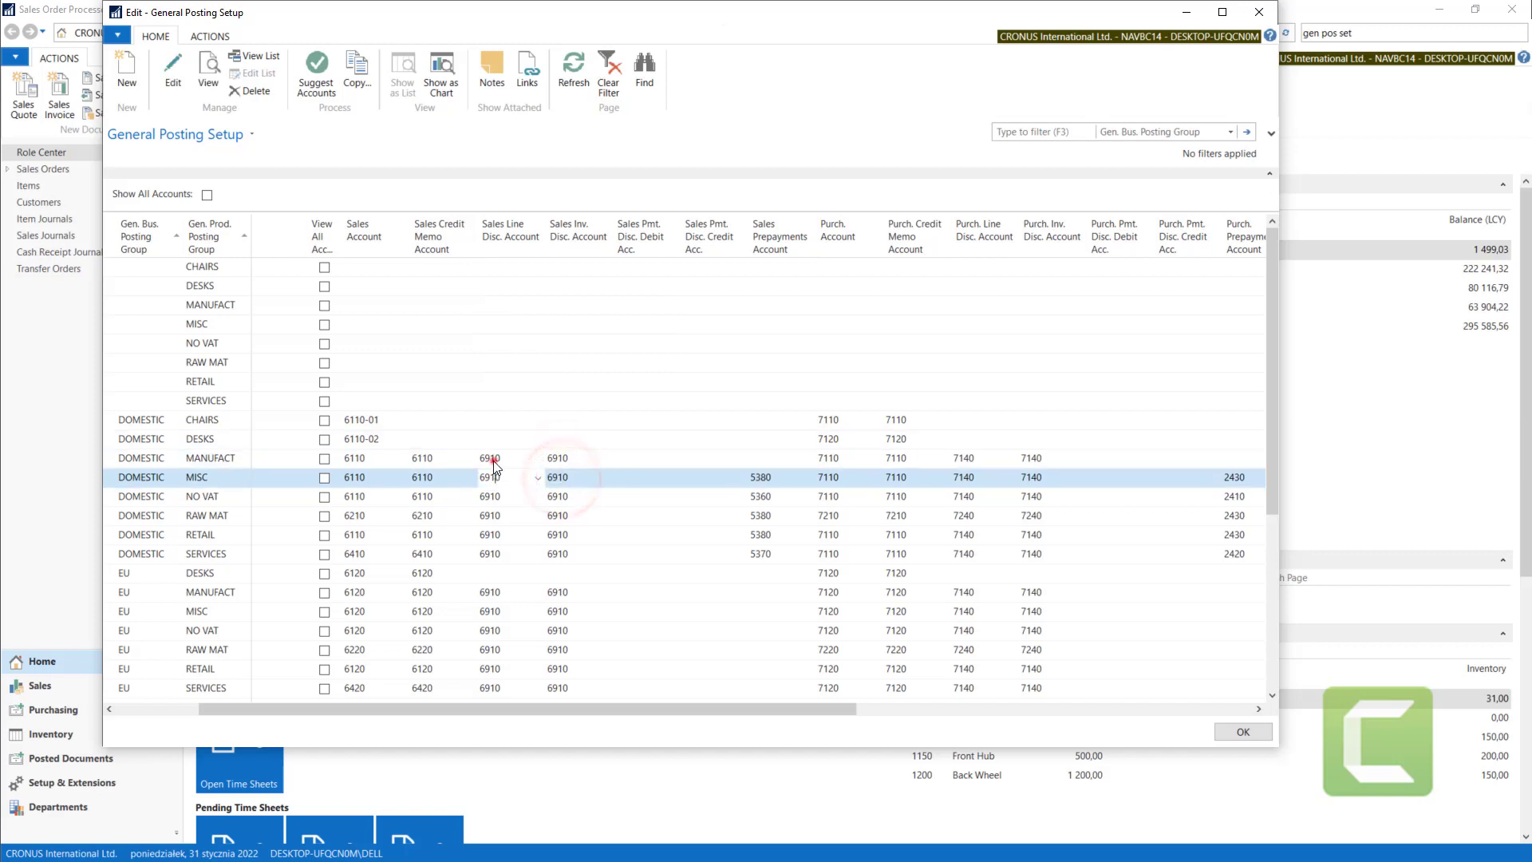
{"action": "left_click", "coordinate": [492, 458]}
{"action": "left_click", "coordinate": [557, 477]}
{"action": "left_click", "coordinate": [493, 479]}
{"action": "left_click", "coordinate": [1259, 15]}
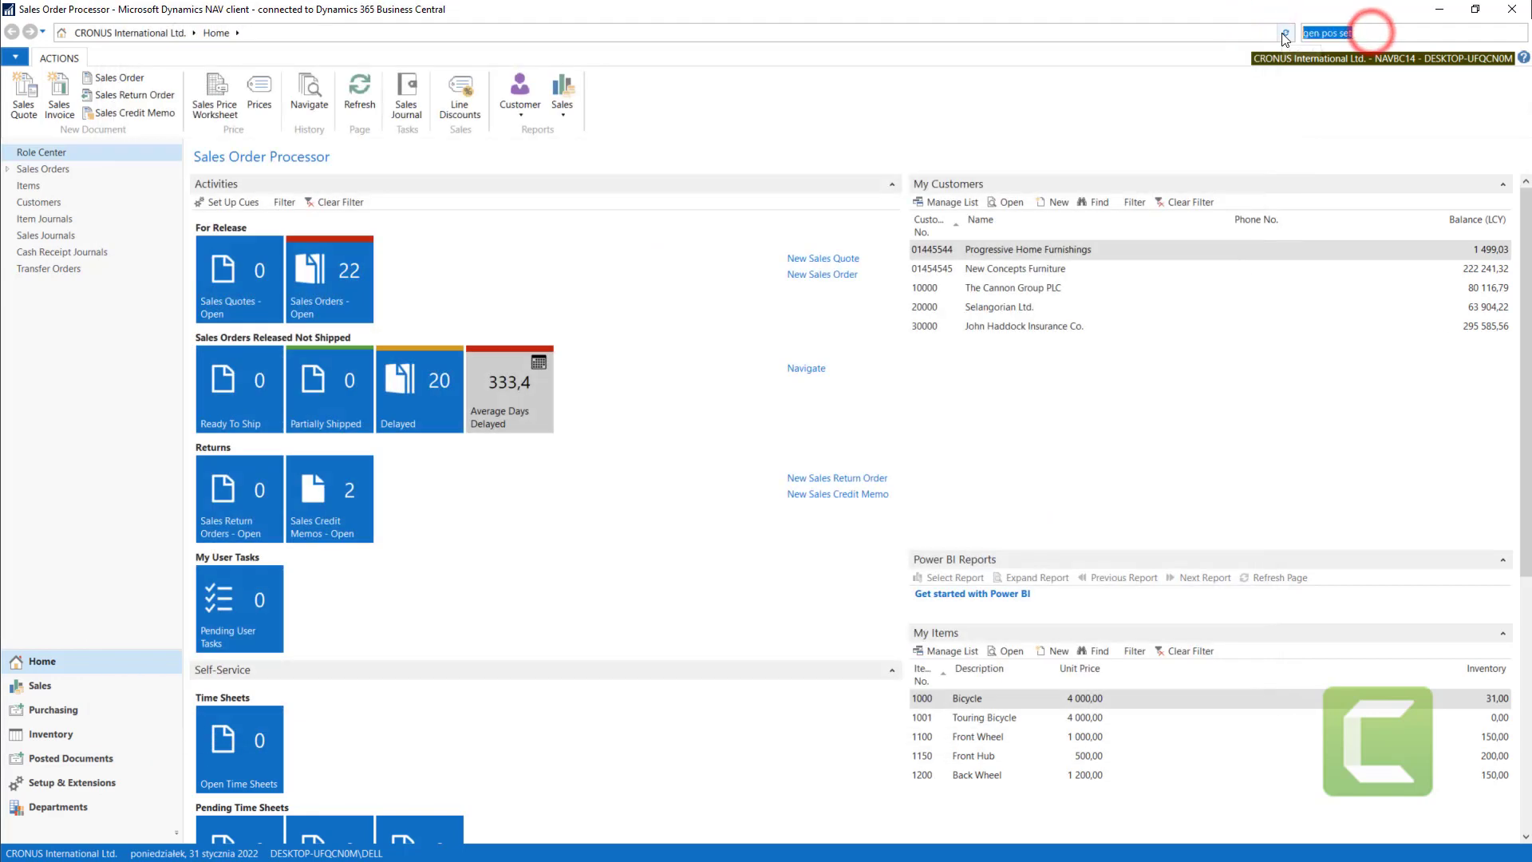
Reopen Sales & Receivables Setup by searching for "sal rec s" and check the Discount Posting choices, keeping the selected one
{"action": "type", "text": "sa"}
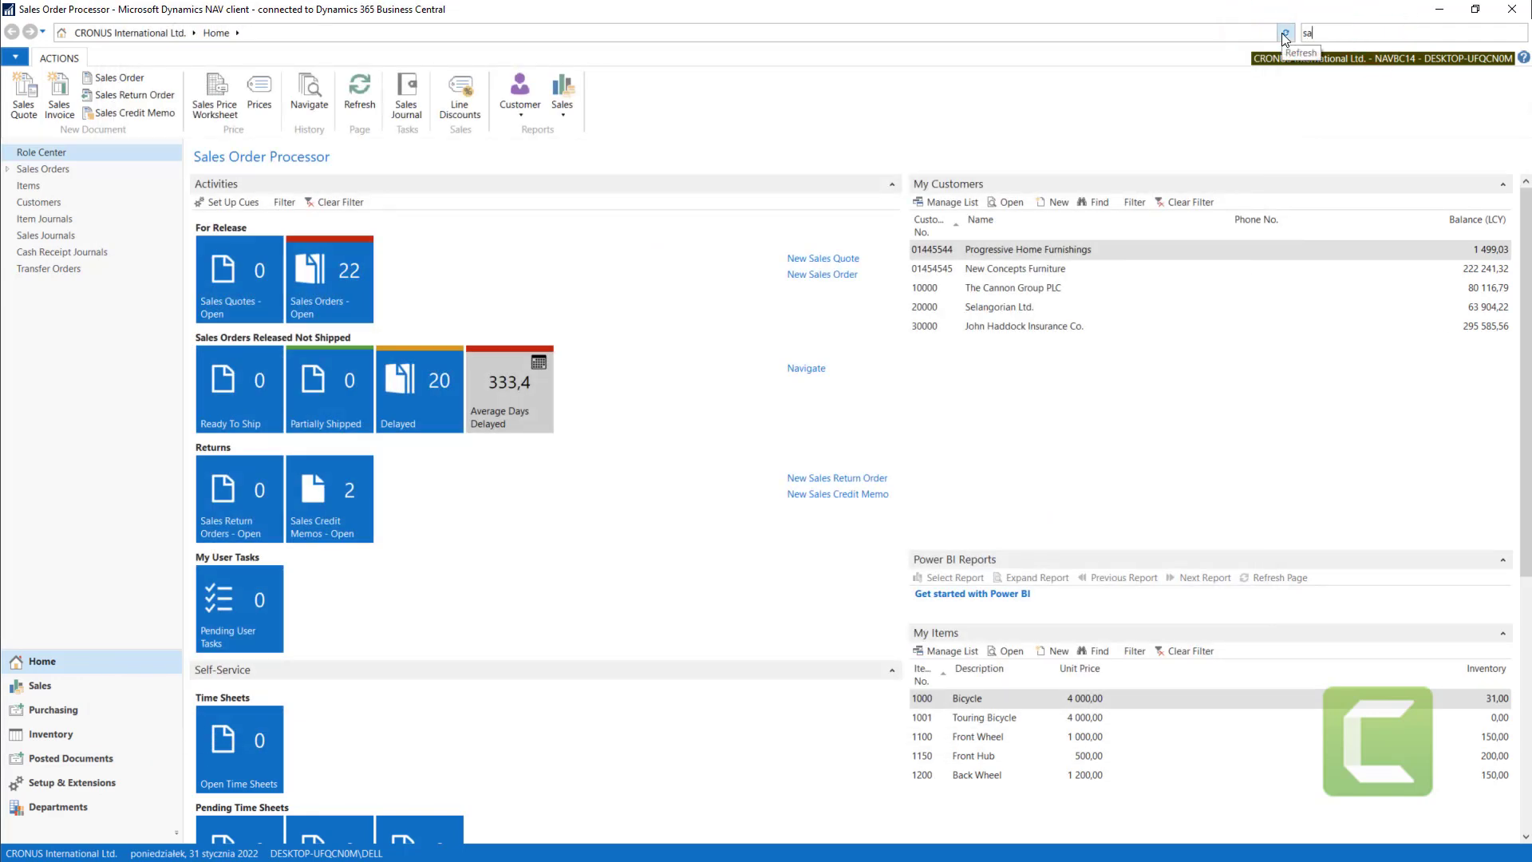
{"action": "type", "text": "l rec s"}
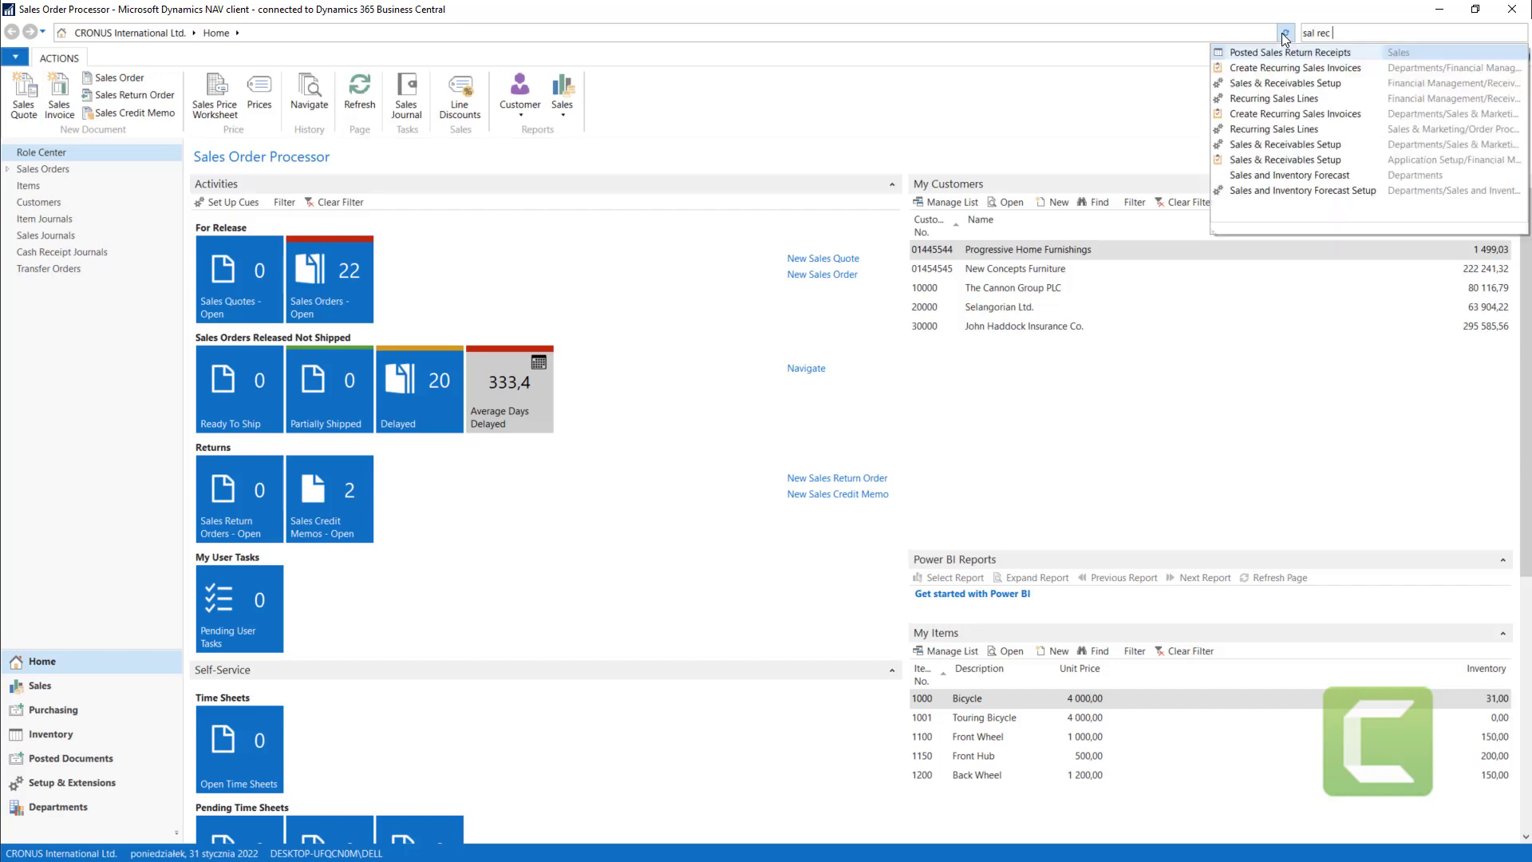
{"action": "left_click", "coordinate": [1300, 83]}
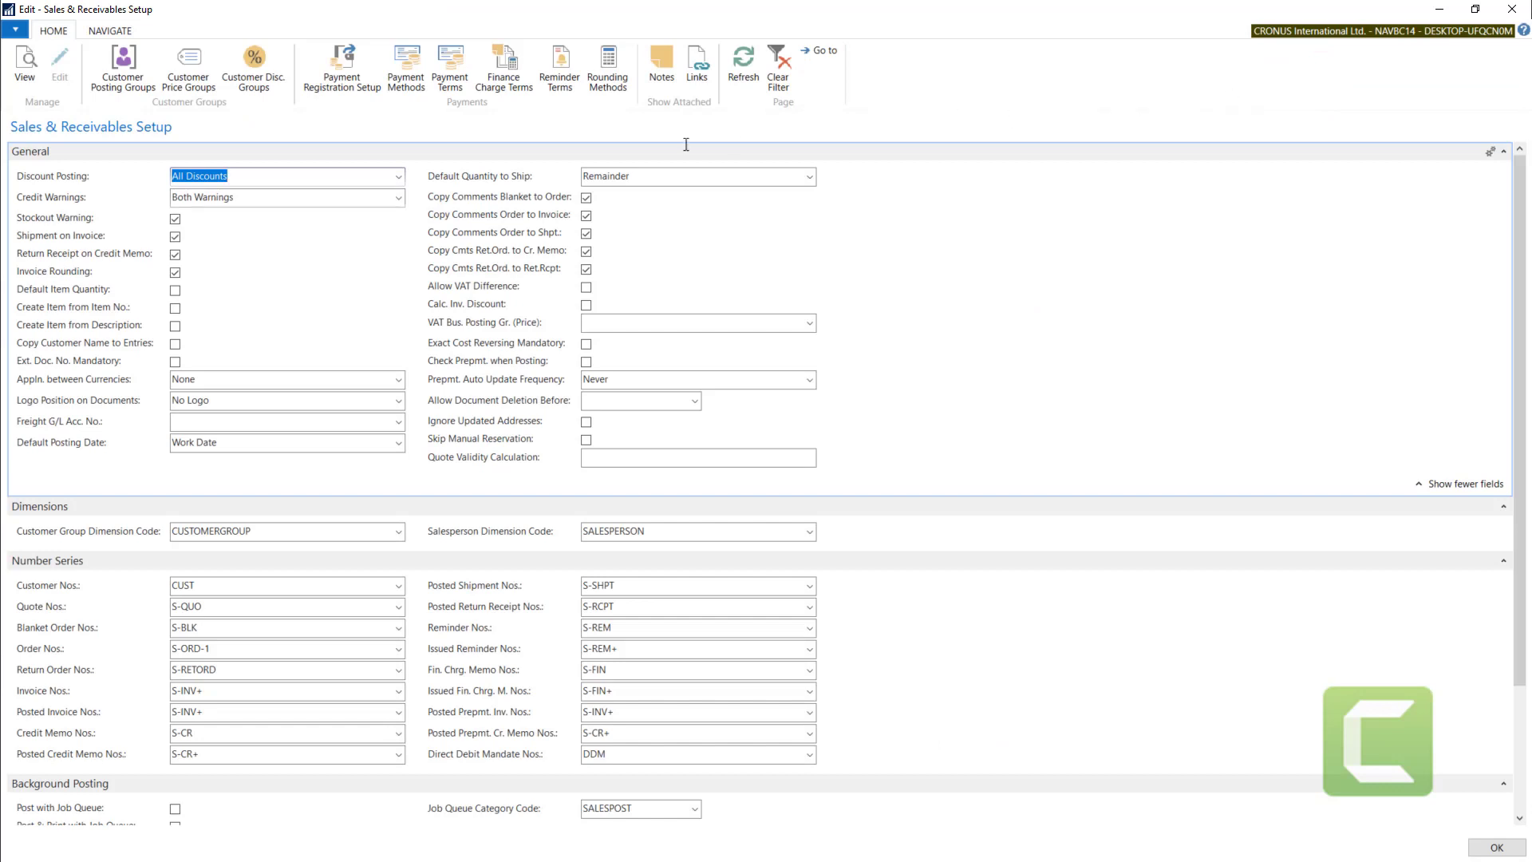
{"action": "left_click", "coordinate": [394, 173]}
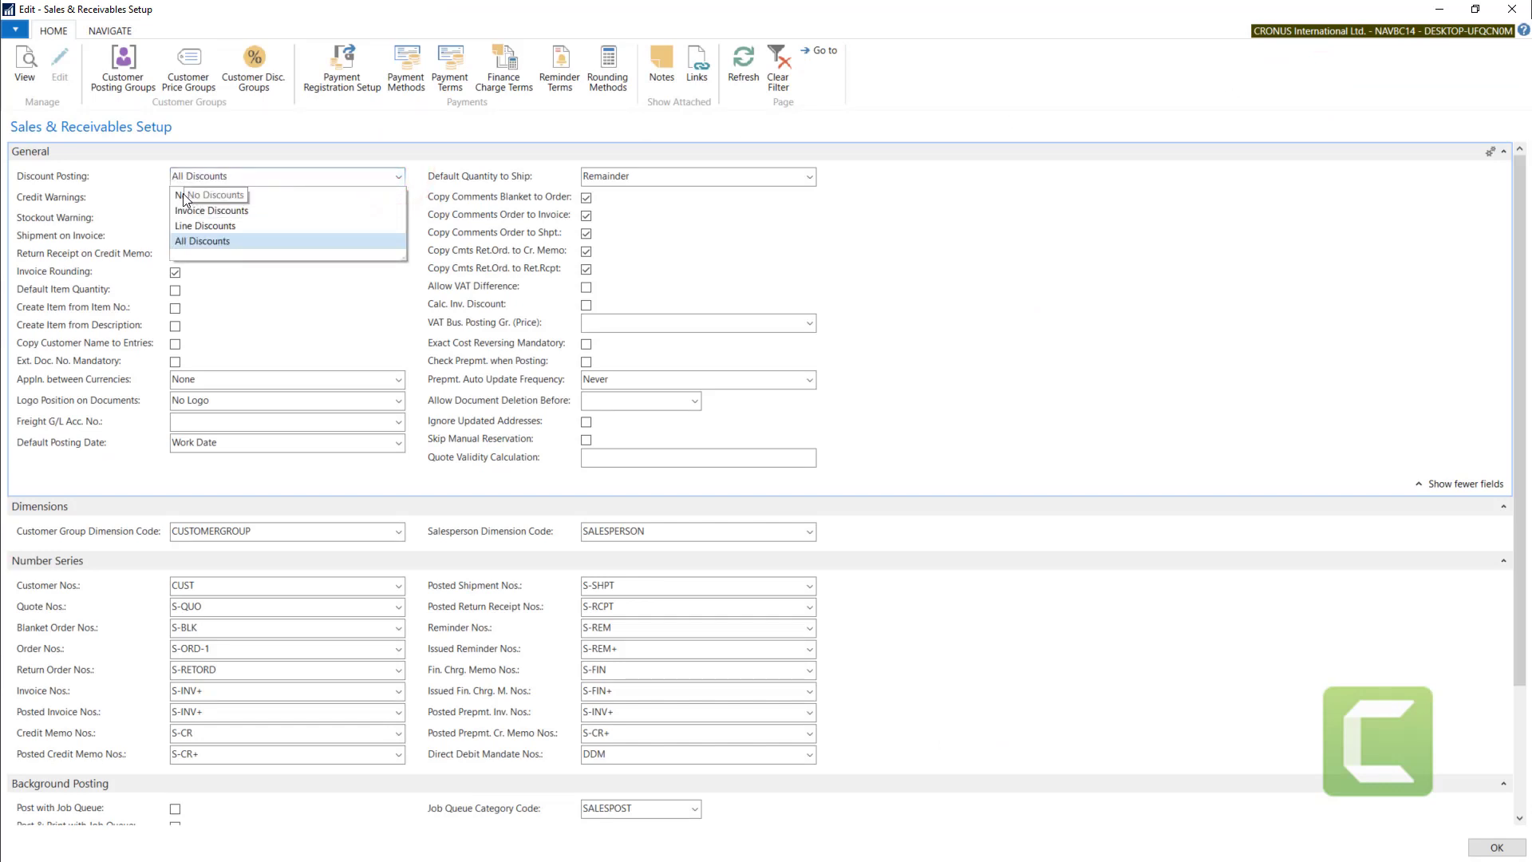
{"action": "left_click", "coordinate": [246, 177]}
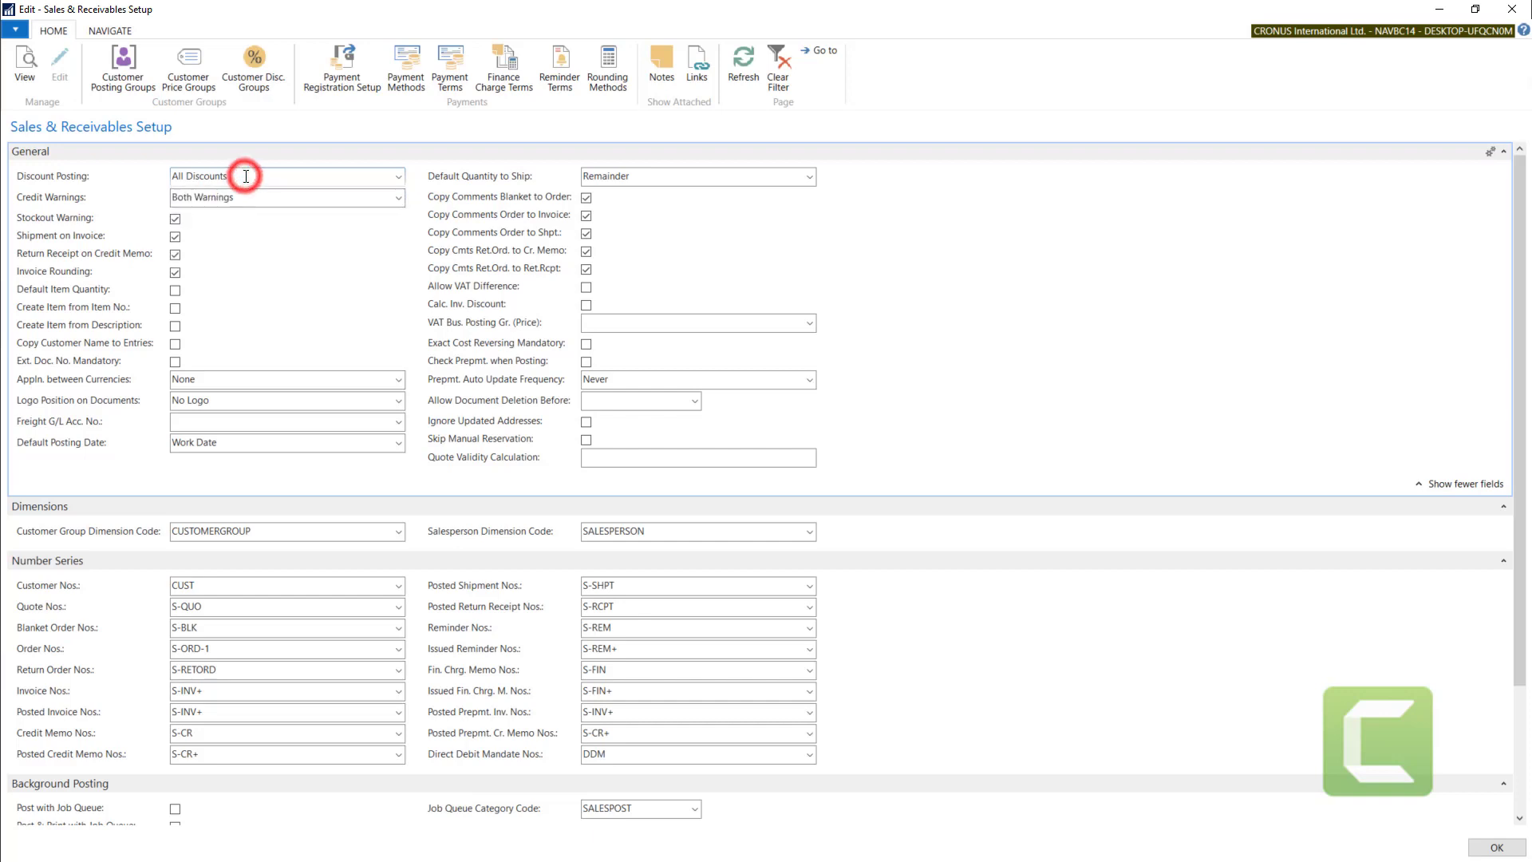
Review the Credit Warnings options, choose Both Warnings, and close the setup page
{"action": "left_click", "coordinate": [48, 197]}
{"action": "left_click", "coordinate": [259, 198]}
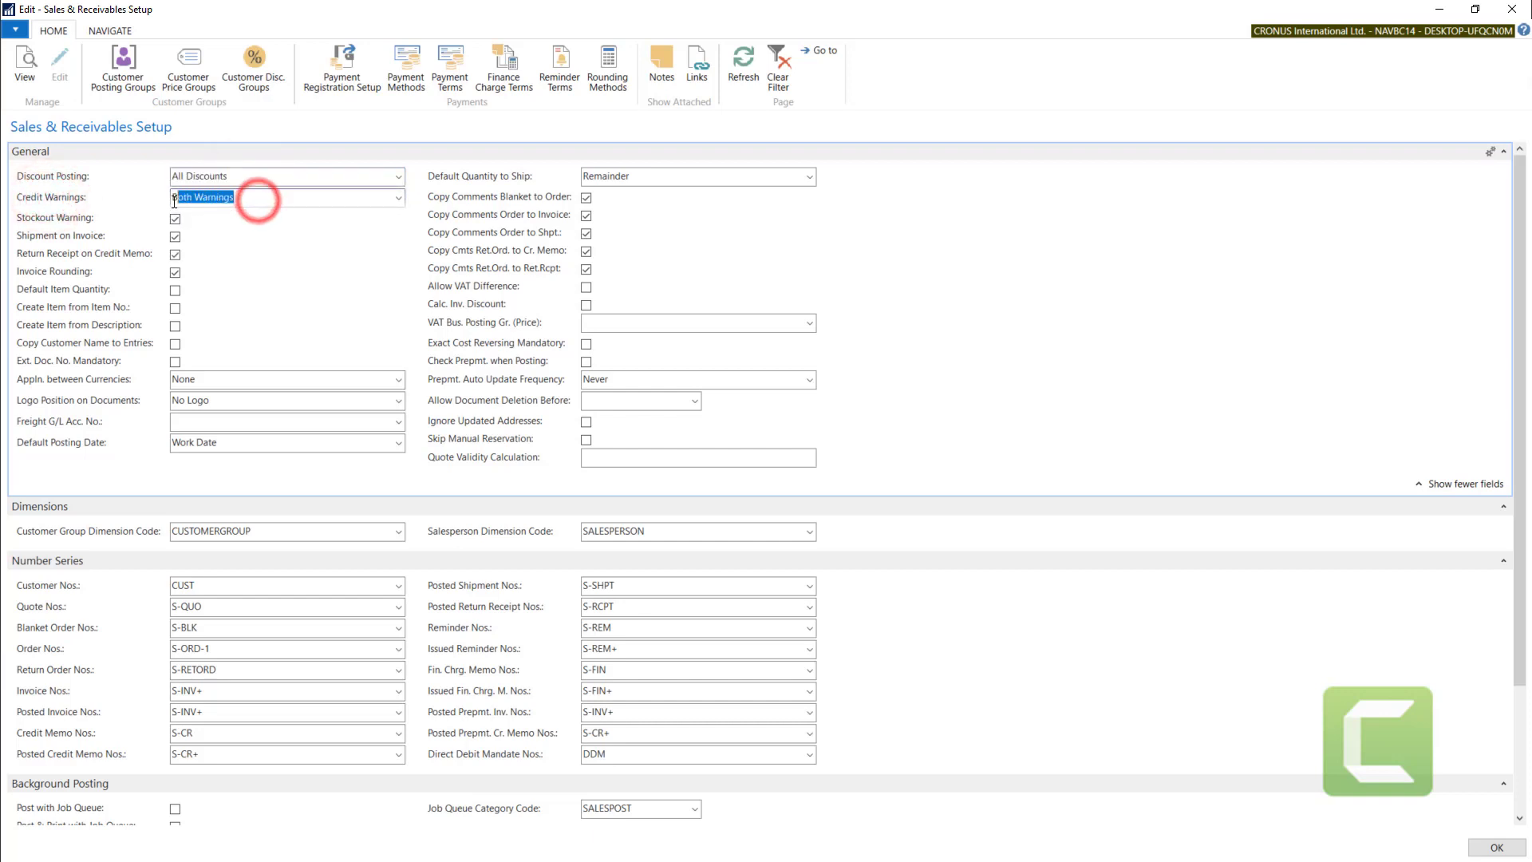
{"action": "left_click", "coordinate": [398, 197]}
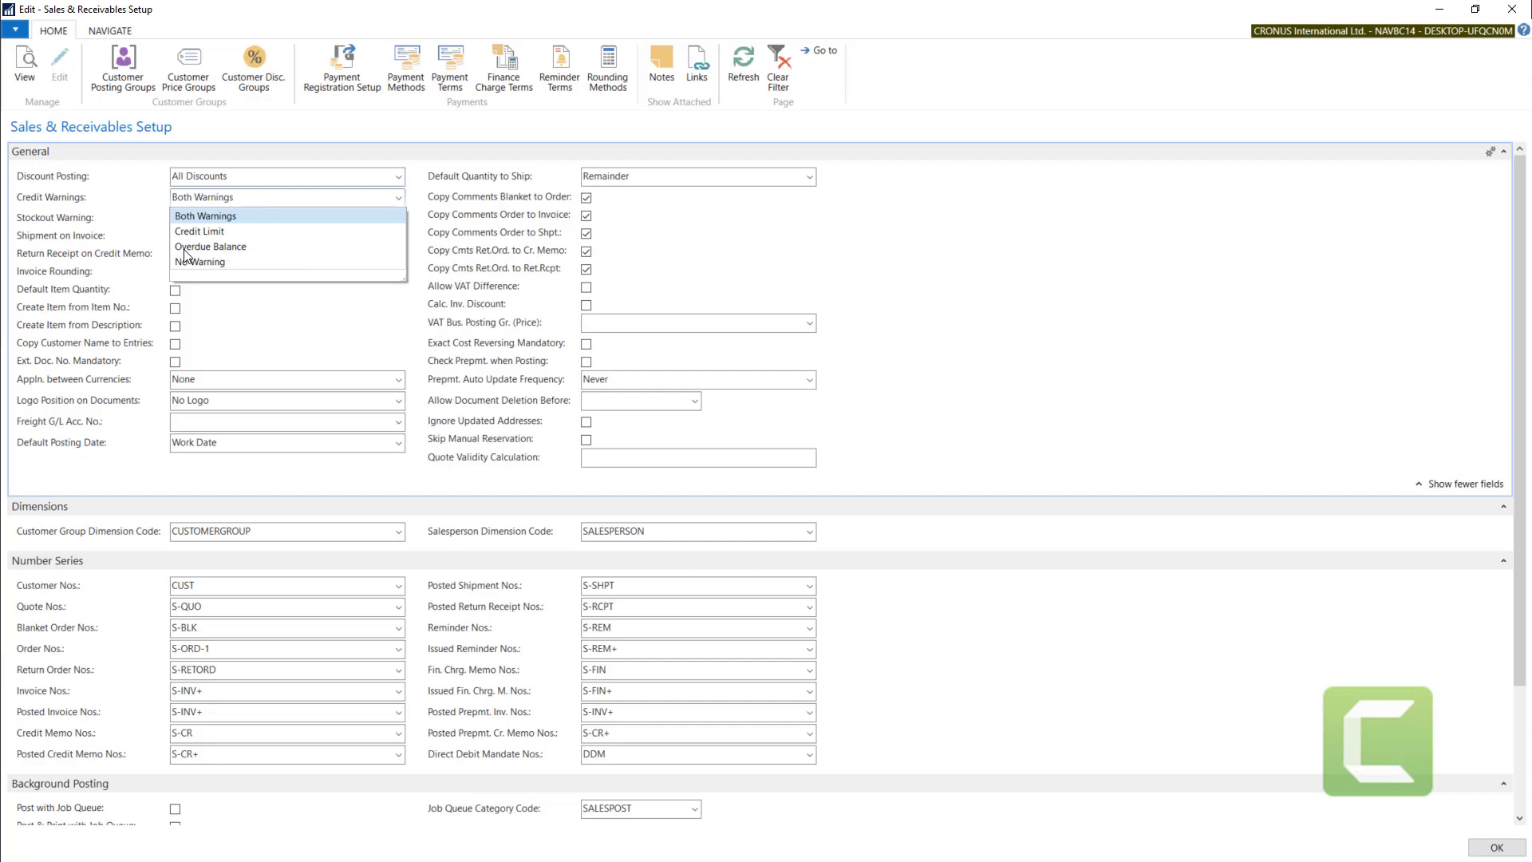
{"action": "left_click", "coordinate": [255, 215]}
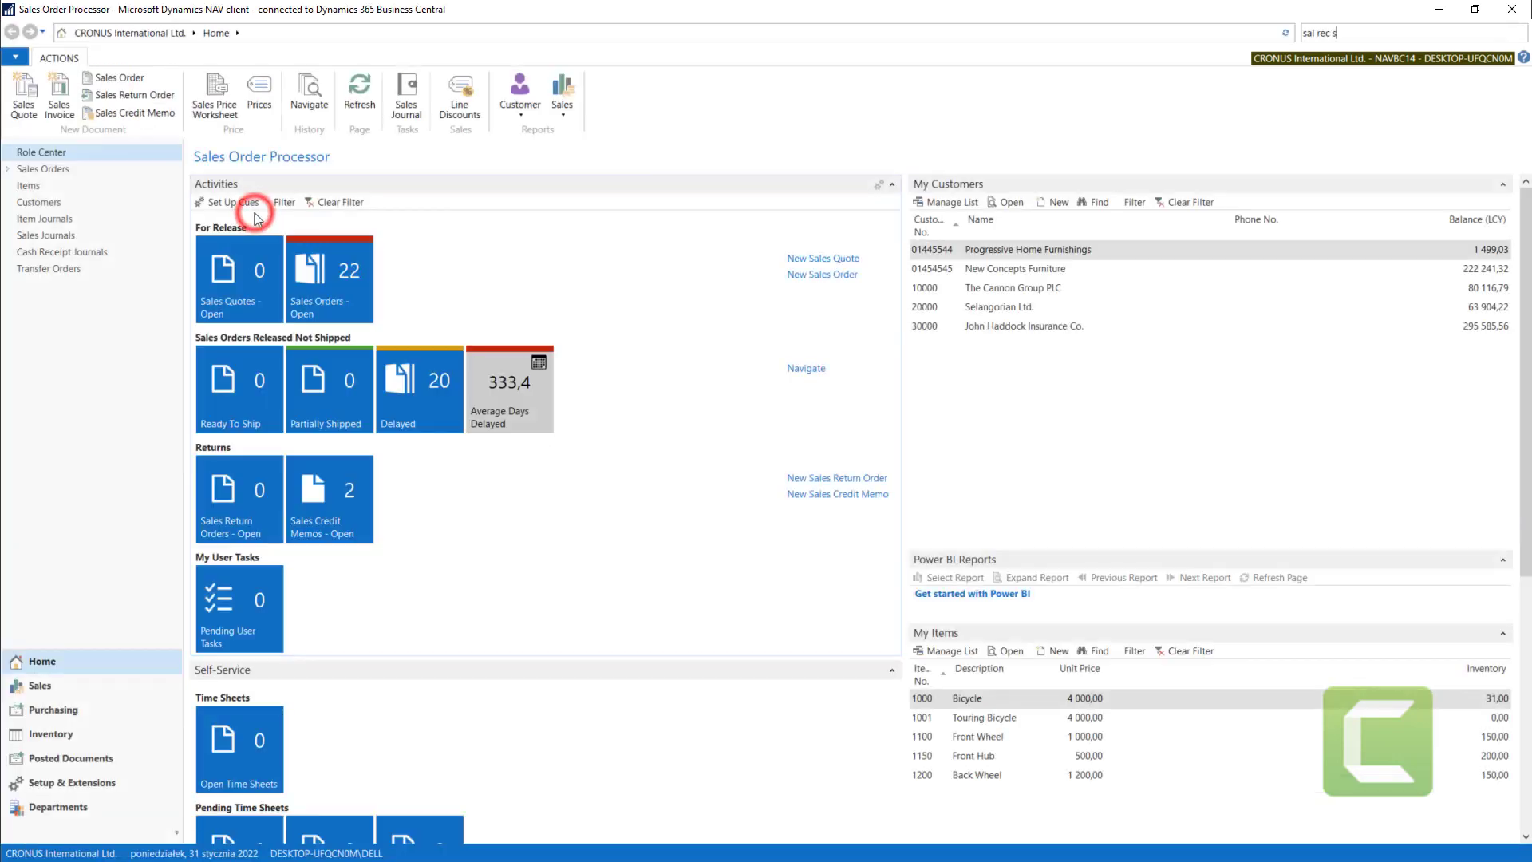
Open the customer card of The Cannon Group PLC for editing from the Customers list
{"action": "left_click", "coordinate": [44, 203]}
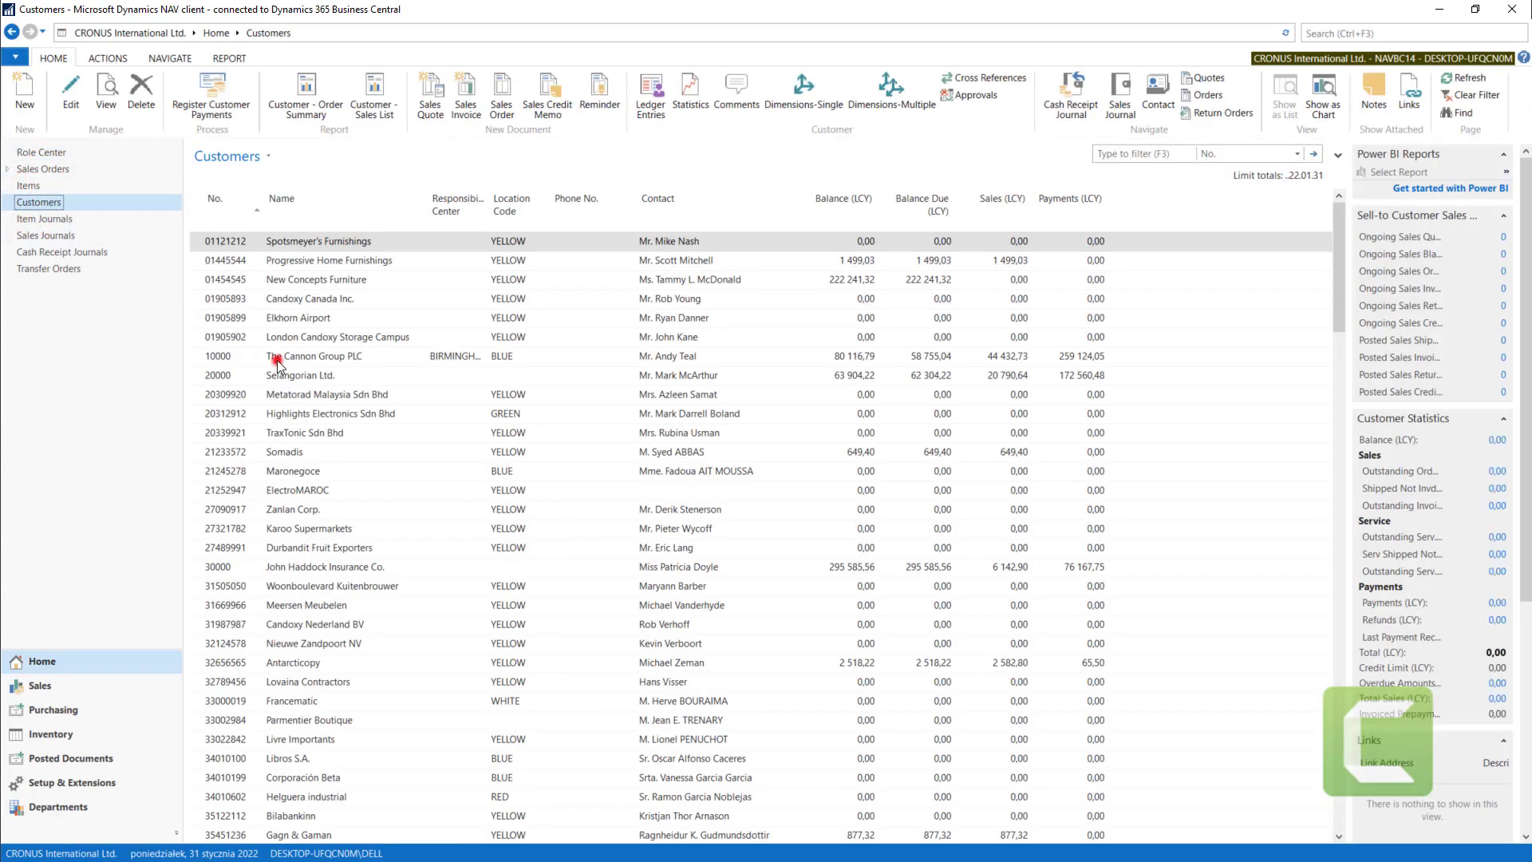
{"action": "left_click", "coordinate": [273, 357]}
{"action": "left_click", "coordinate": [78, 94]}
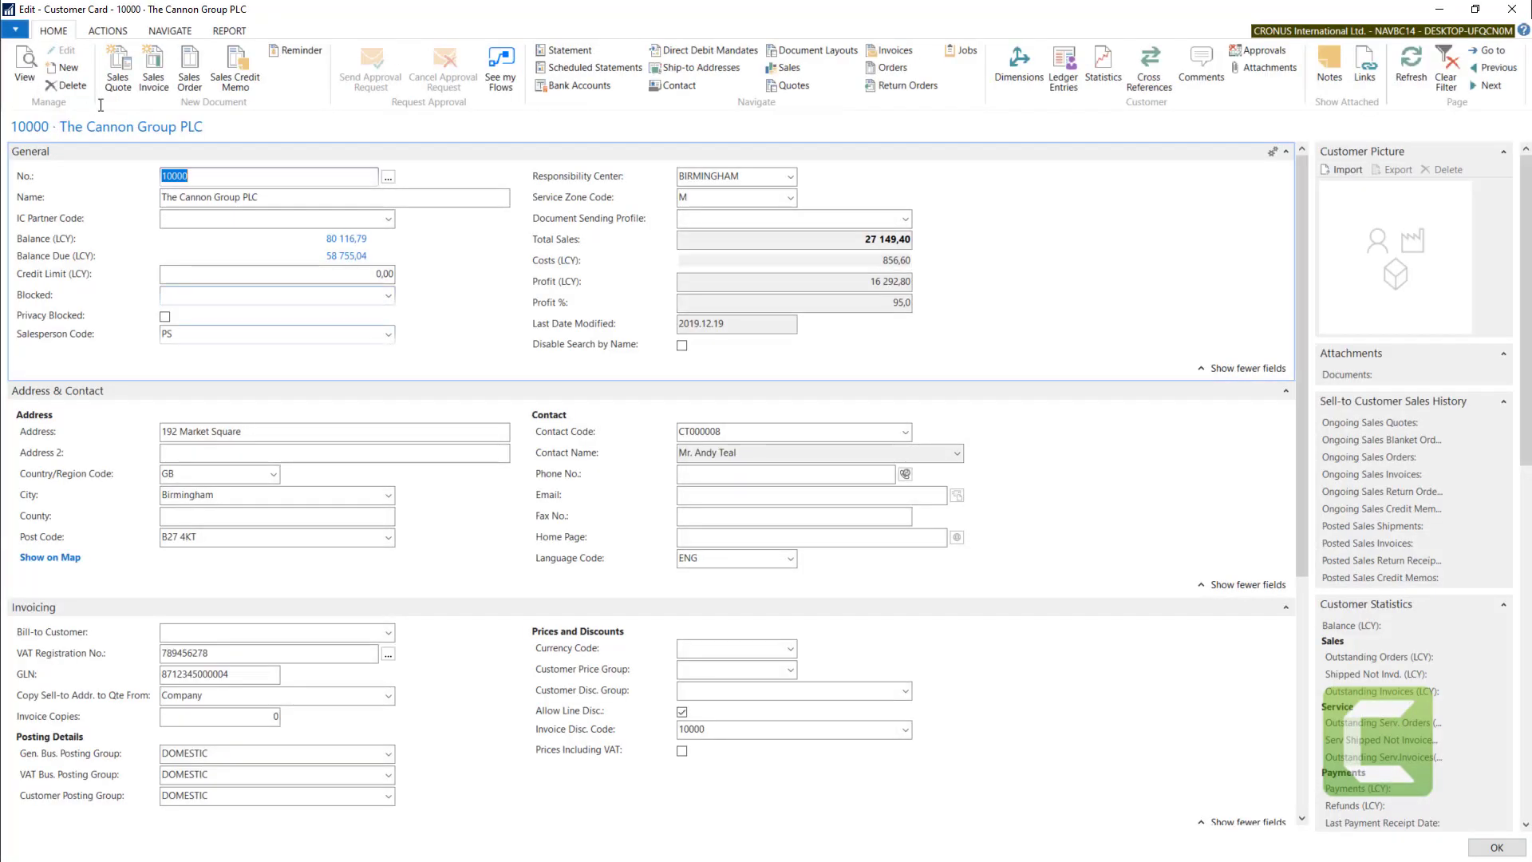
Set the Credit Limit (LCY) of The Cannon Group PLC to 1000
{"action": "left_click", "coordinate": [347, 275]}
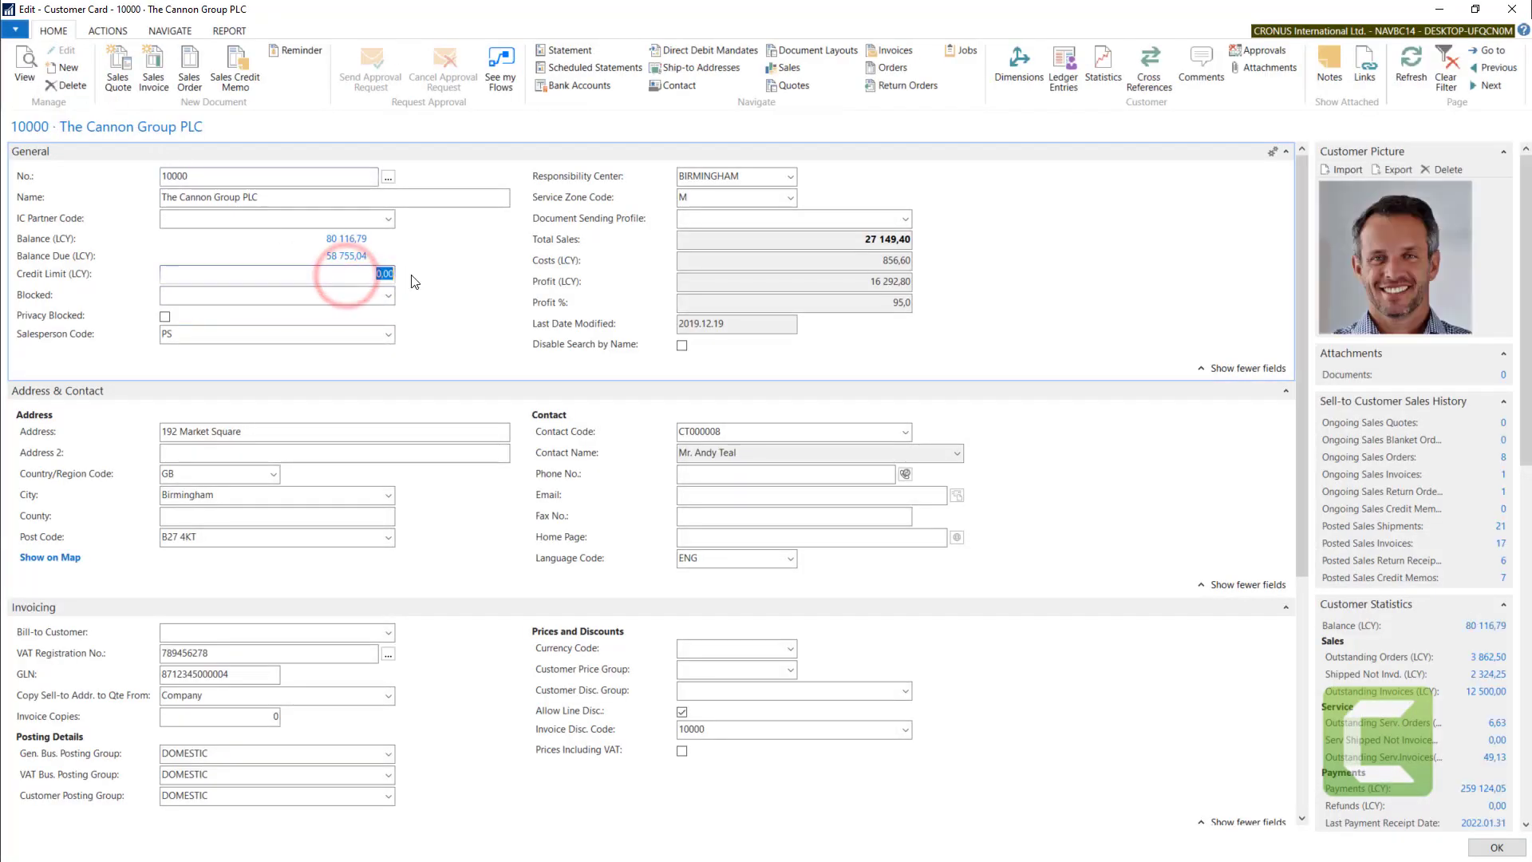
{"action": "type", "text": "1000"}
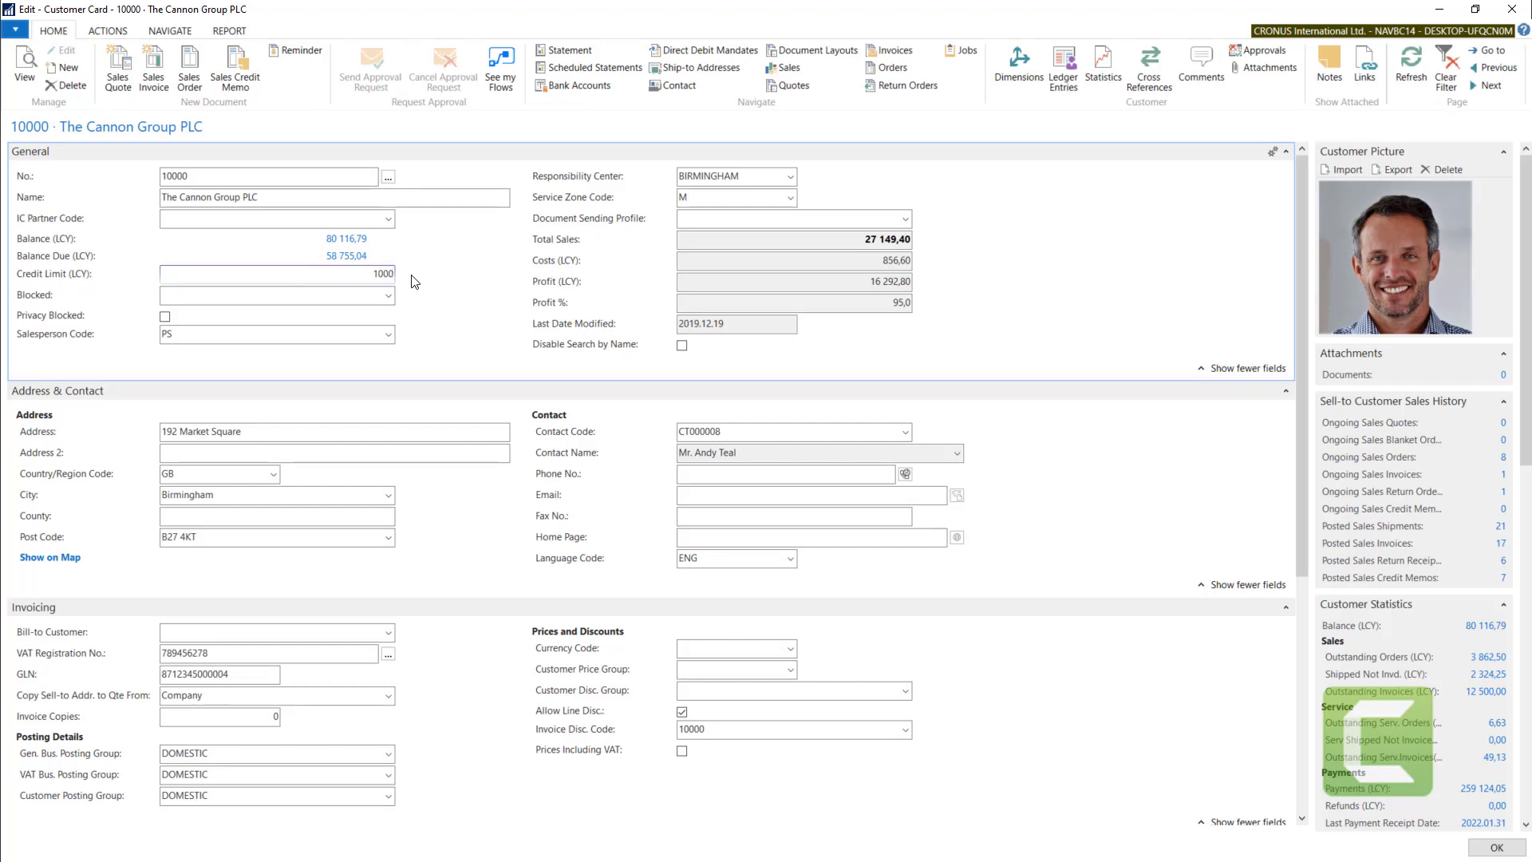
{"action": "key", "text": "Tab"}
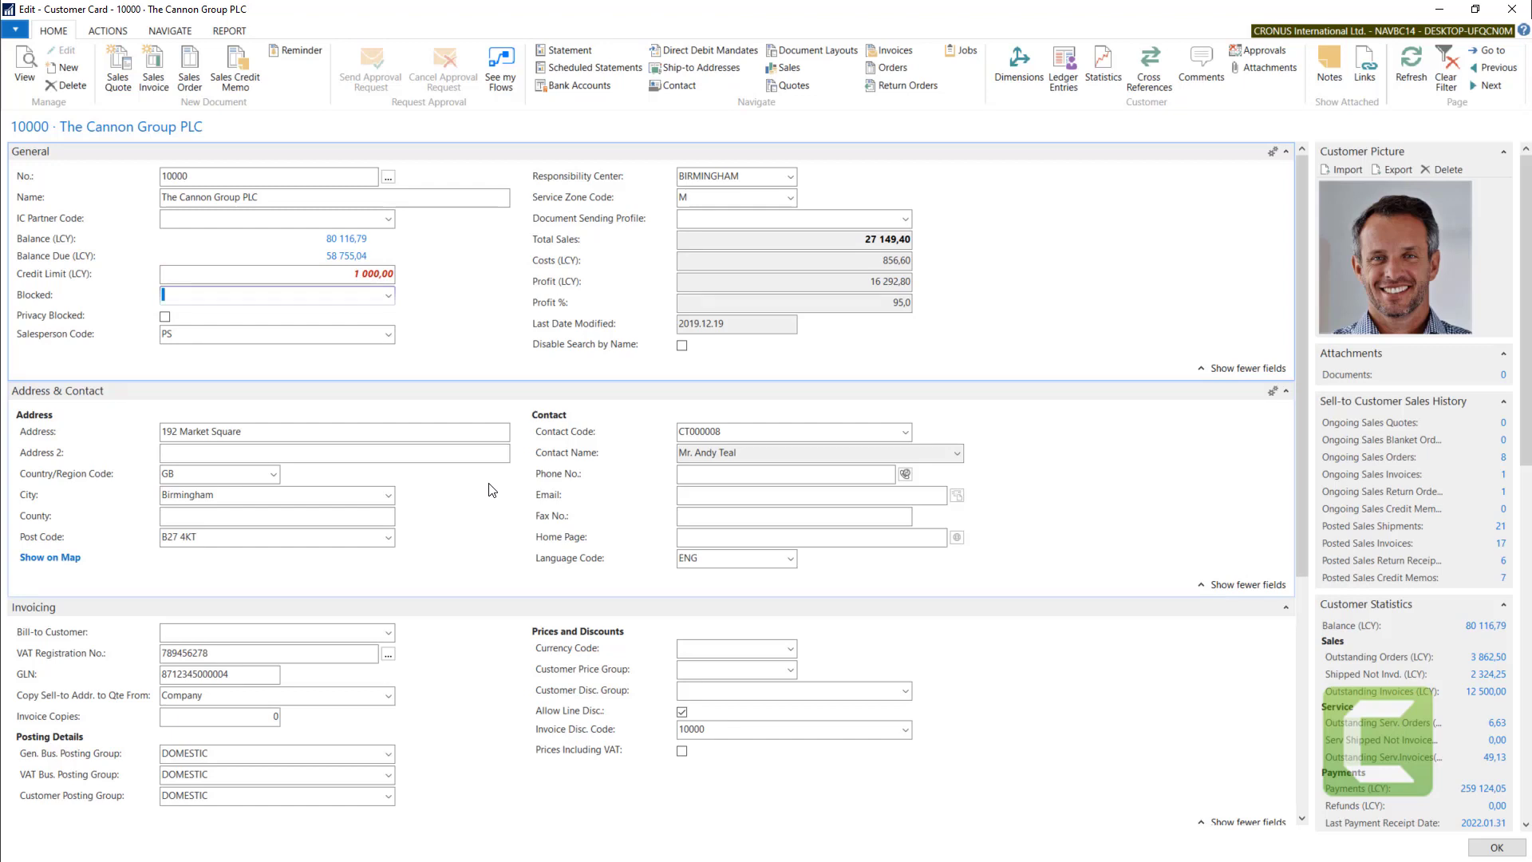
Create a new sales order from the customer card of The Cannon Group PLC
{"action": "left_click", "coordinate": [191, 72]}
{"action": "left_click", "coordinate": [191, 72]}
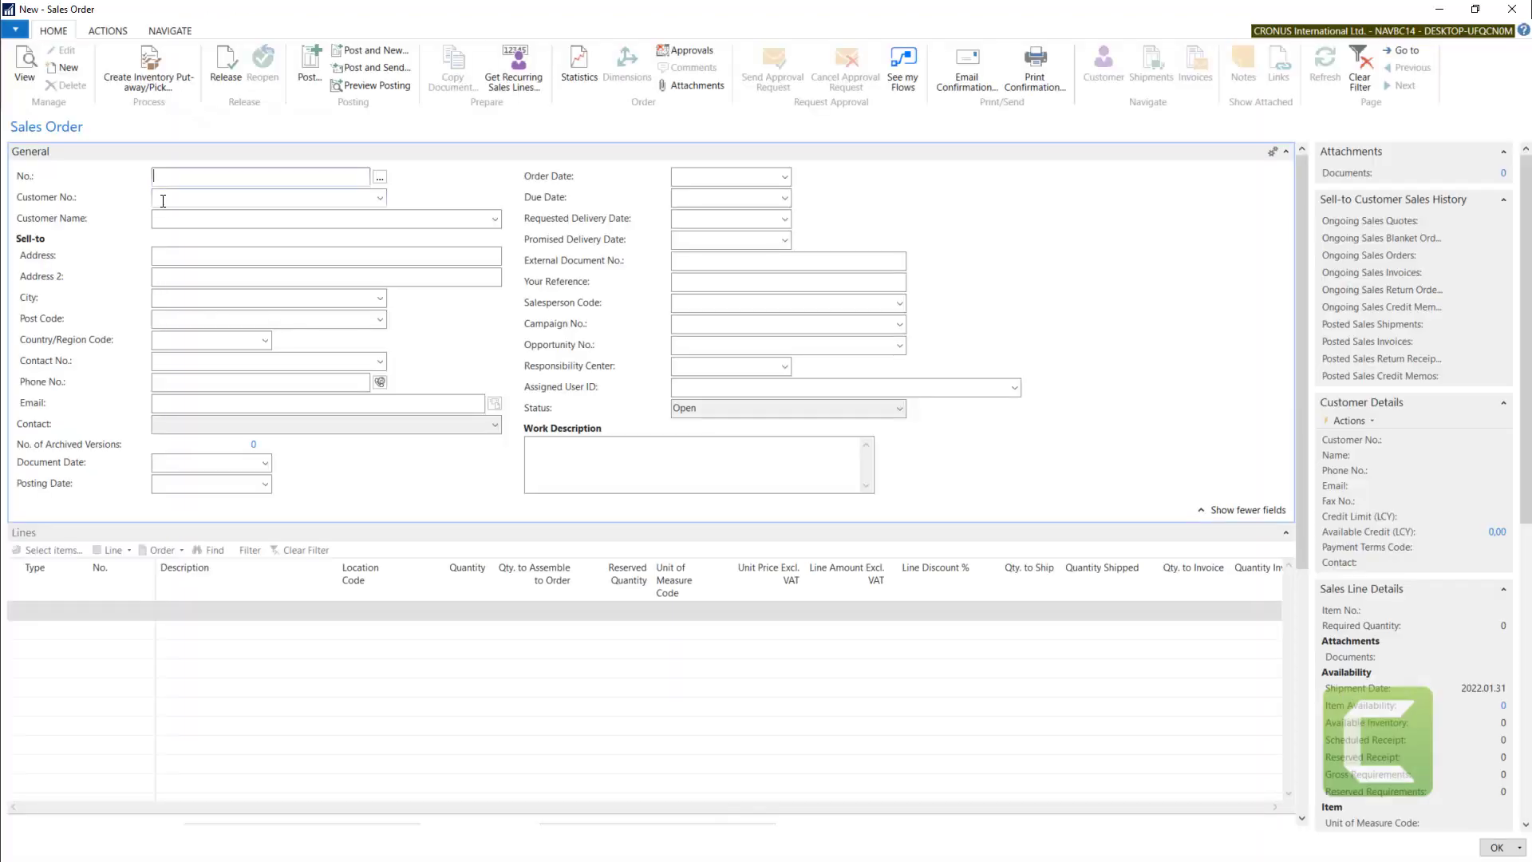
Fill the new sales order with customer The Cannon Group PLC and expand its notifications to review the credit warnings
{"action": "left_click", "coordinate": [163, 200]}
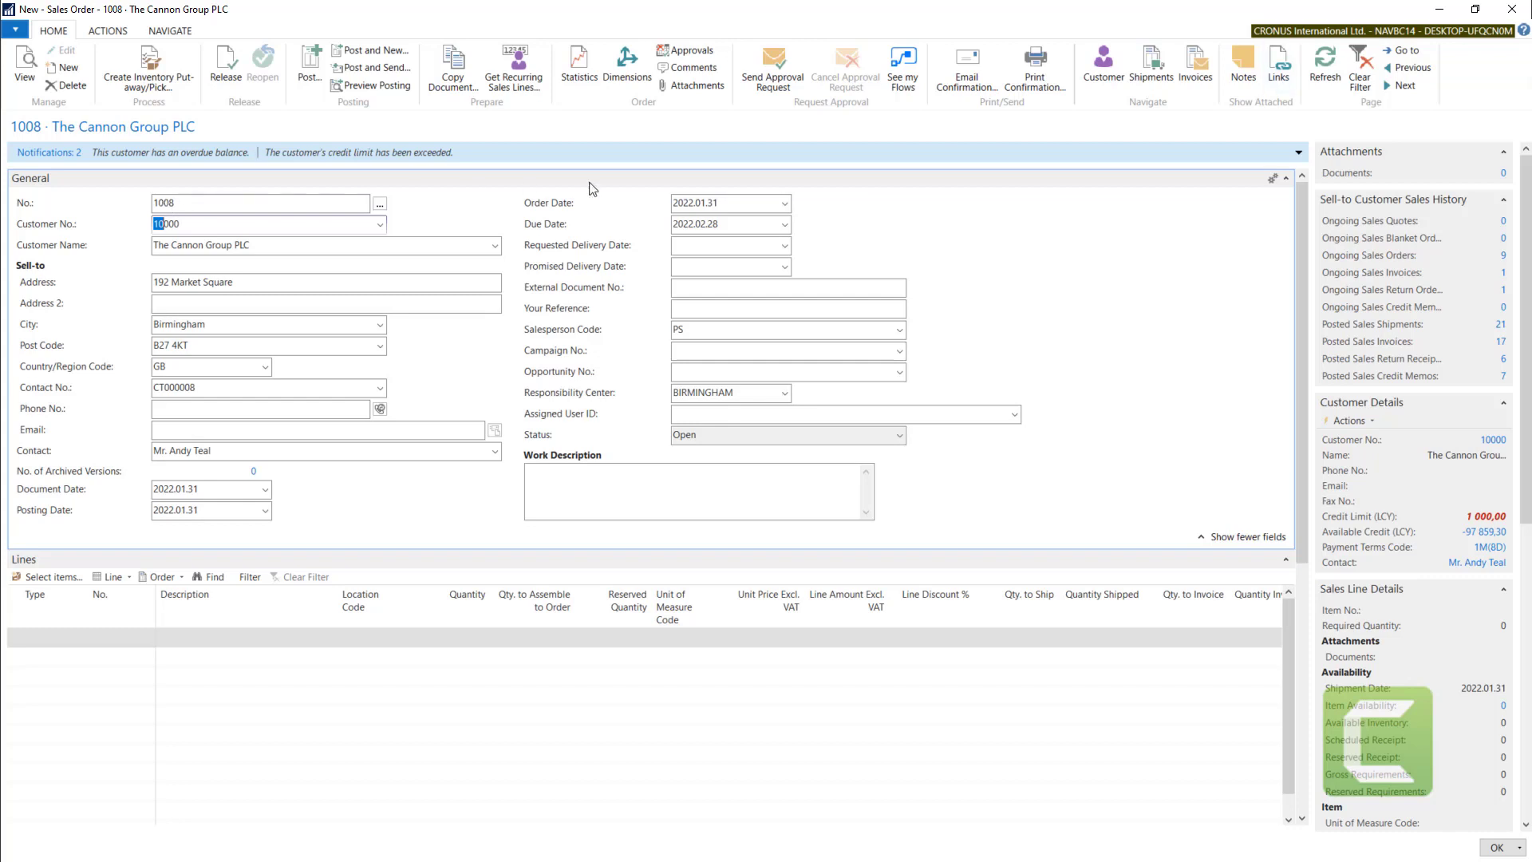
{"action": "left_click", "coordinate": [1298, 152]}
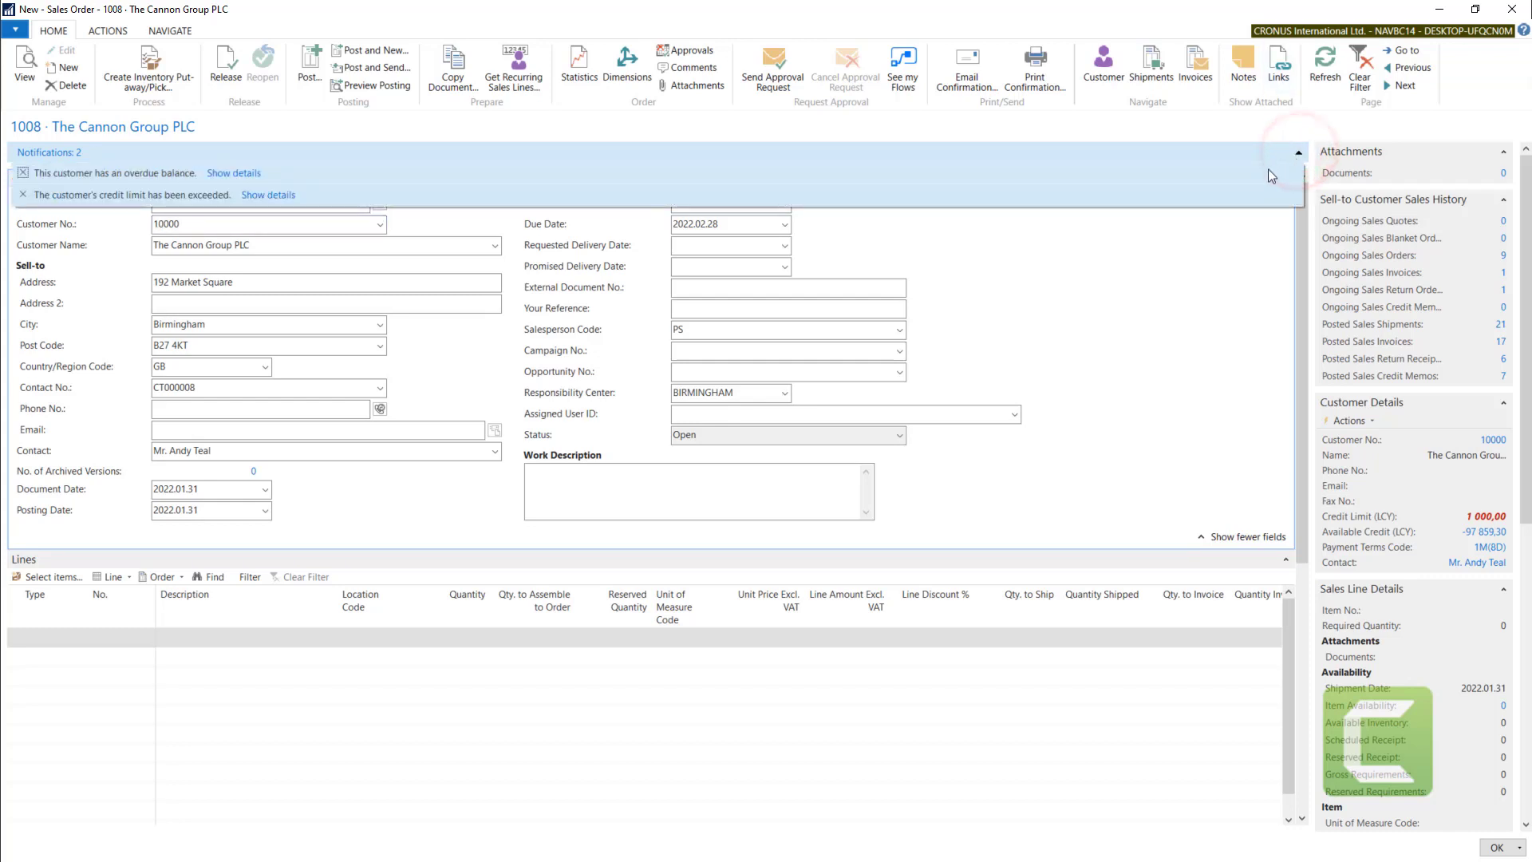
{"action": "left_click", "coordinate": [1081, 278]}
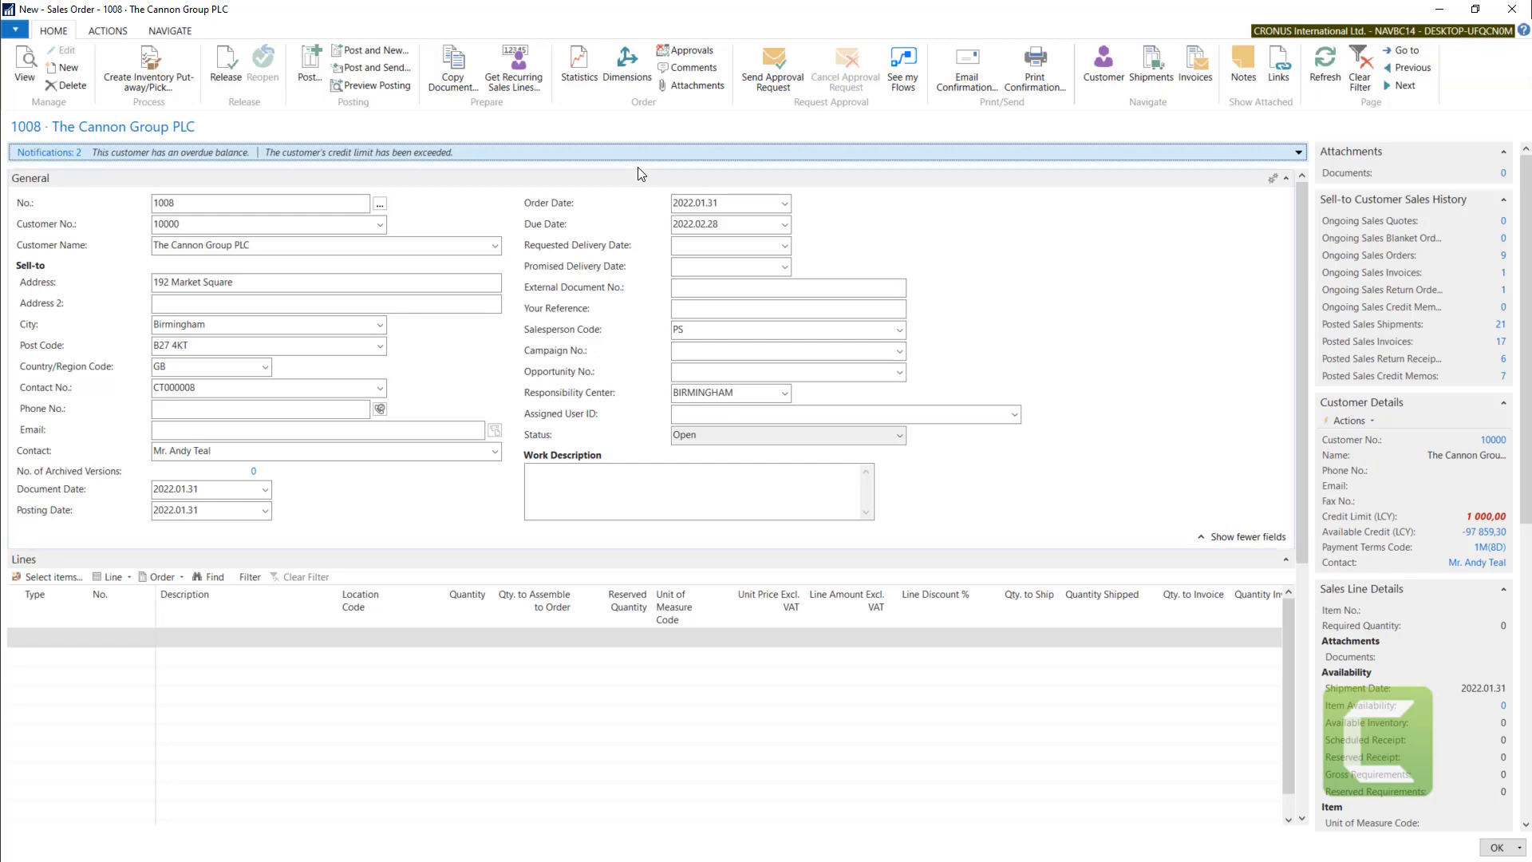
Close the sales order and customer card, and search for "sal rec se" to view the Sales & Receivables Setup page
{"action": "key", "text": "Escape"}
{"action": "key", "text": "Escape"}
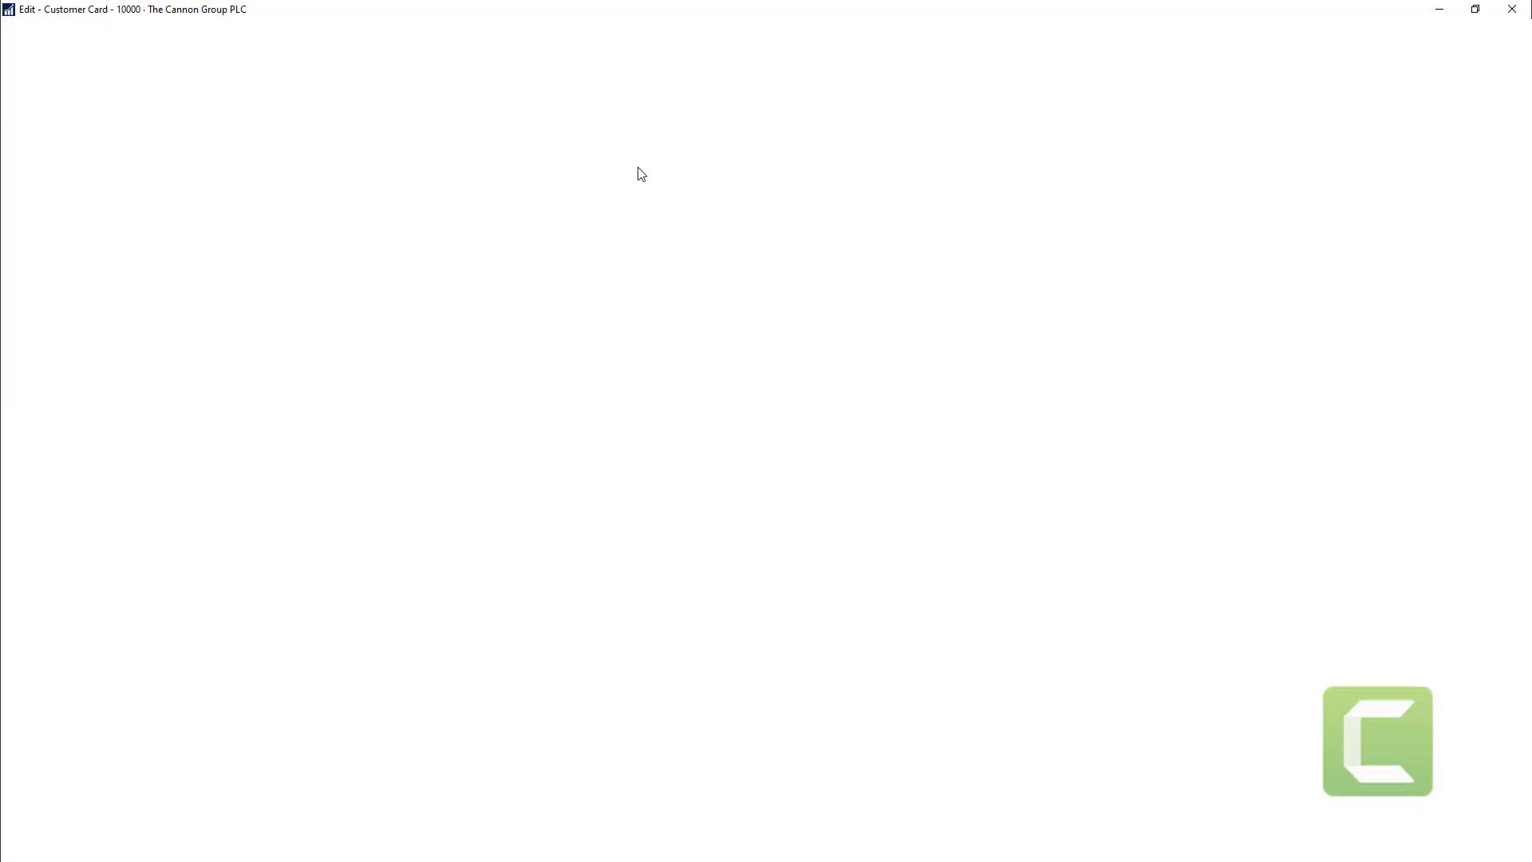
{"action": "left_click", "coordinate": [1346, 34]}
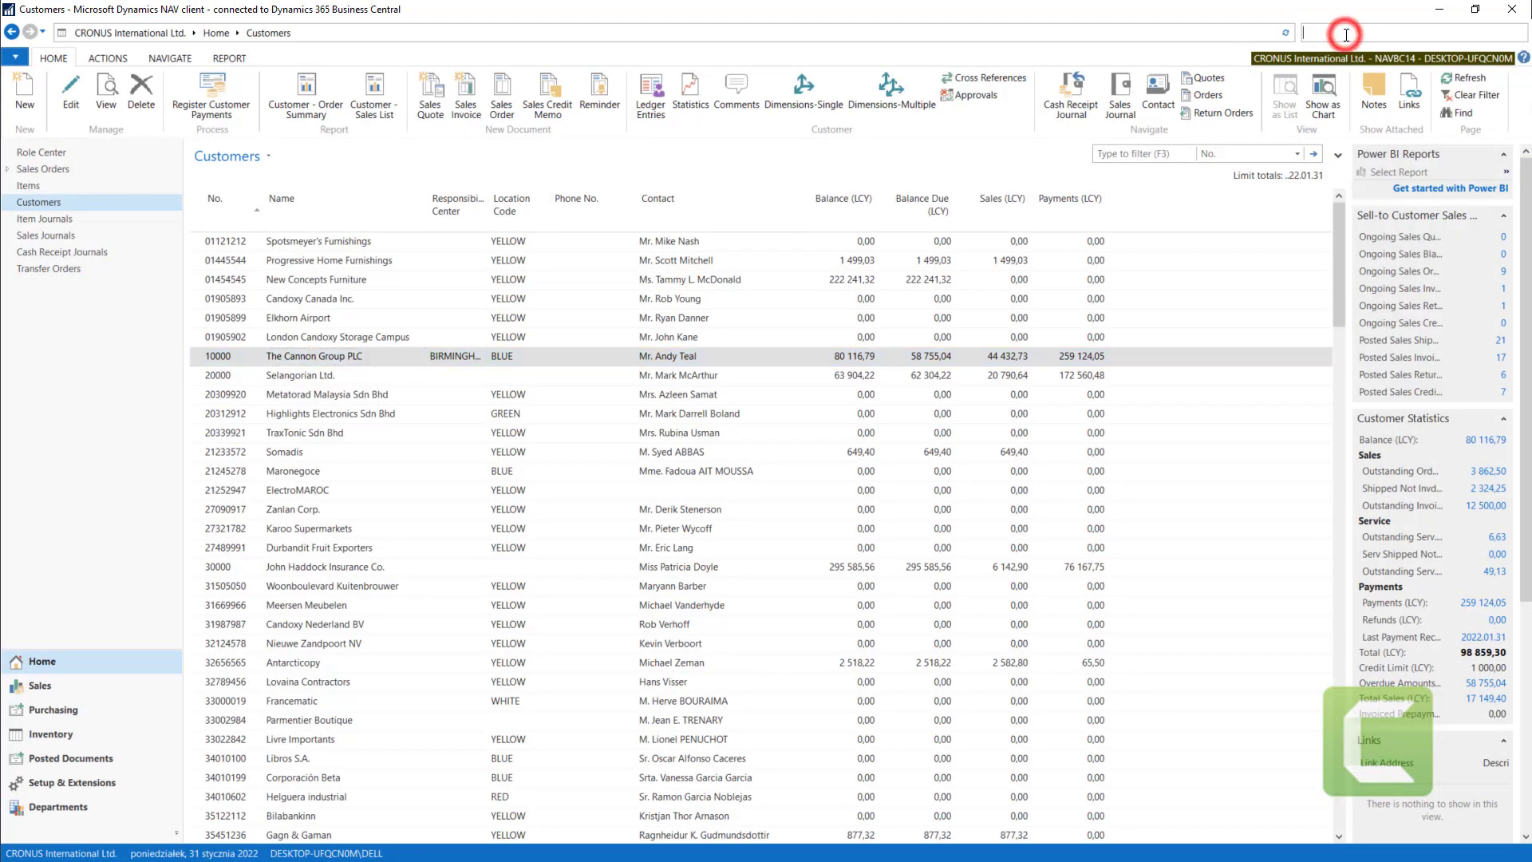
{"action": "type", "text": "sal rec se"}
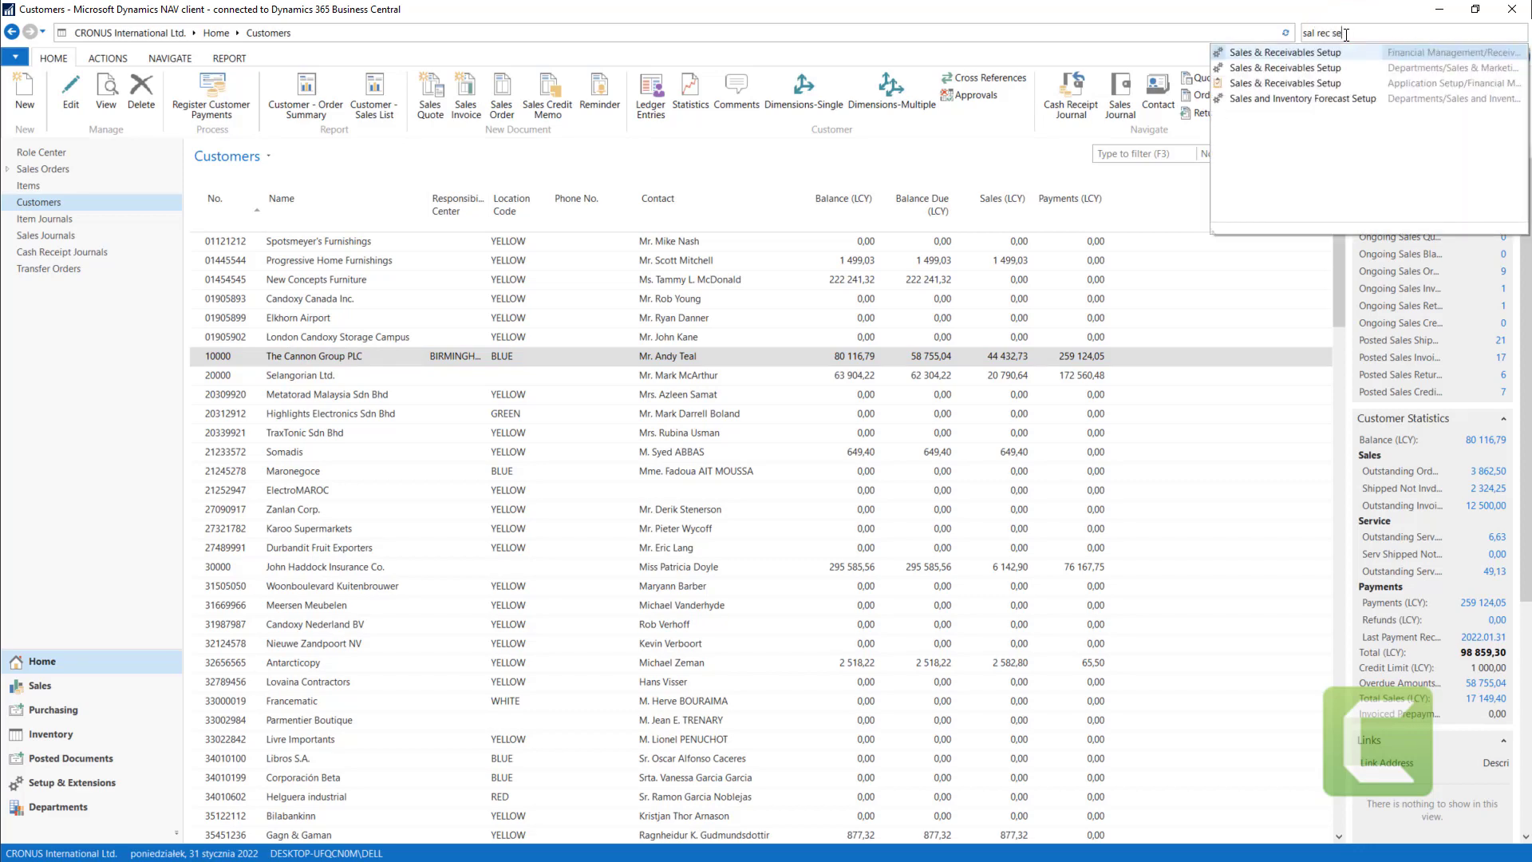
{"action": "left_click", "coordinate": [1316, 52]}
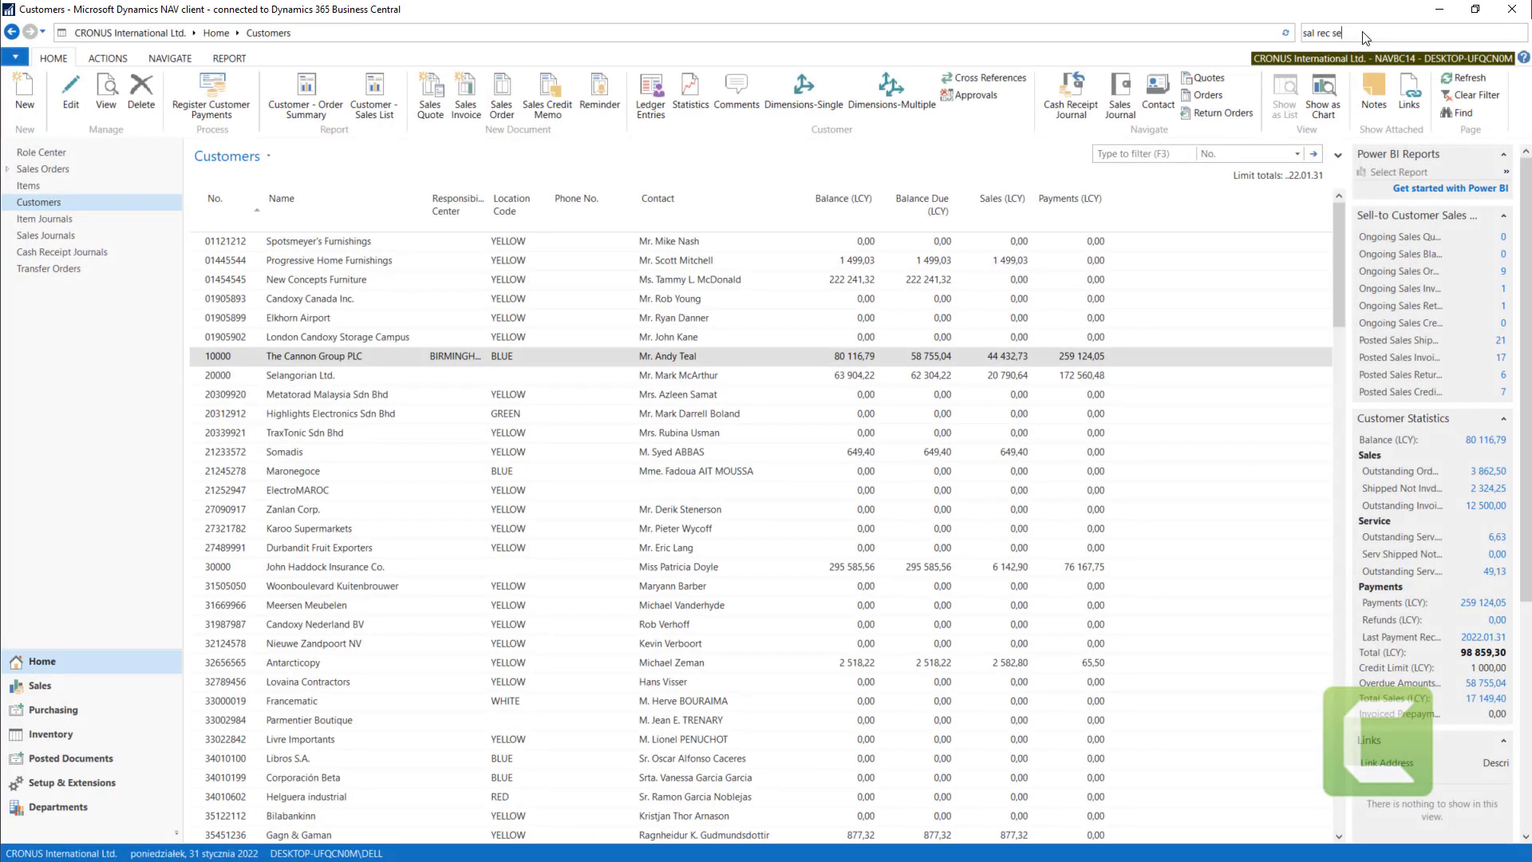
{"action": "left_click", "coordinate": [1364, 32]}
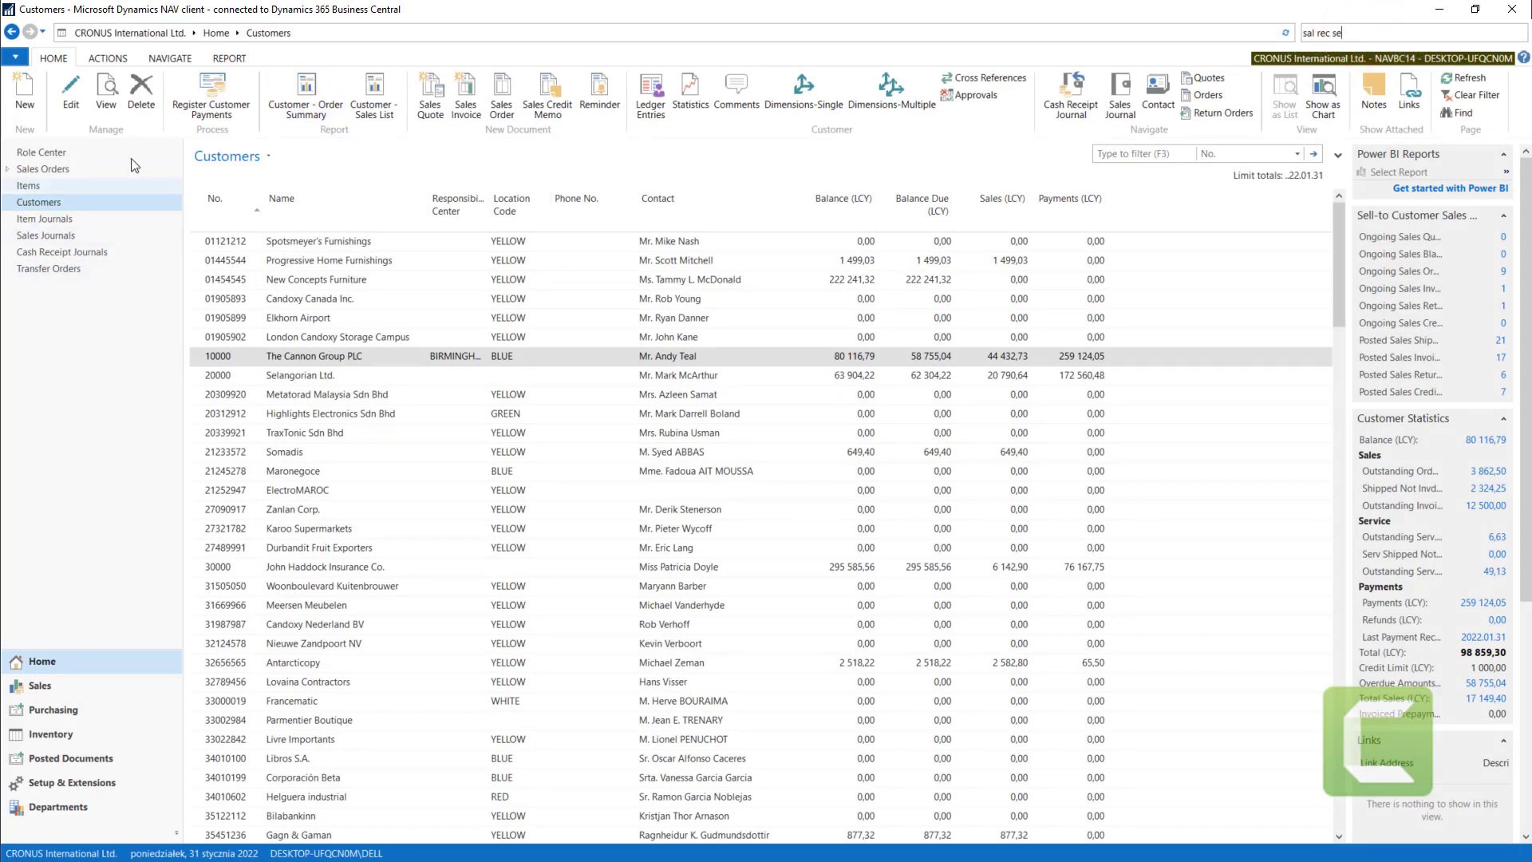
Sort the Sales Orders list by No. in ascending order and open the new, empty order of The Cannon Group PLC
{"action": "left_click", "coordinate": [26, 170]}
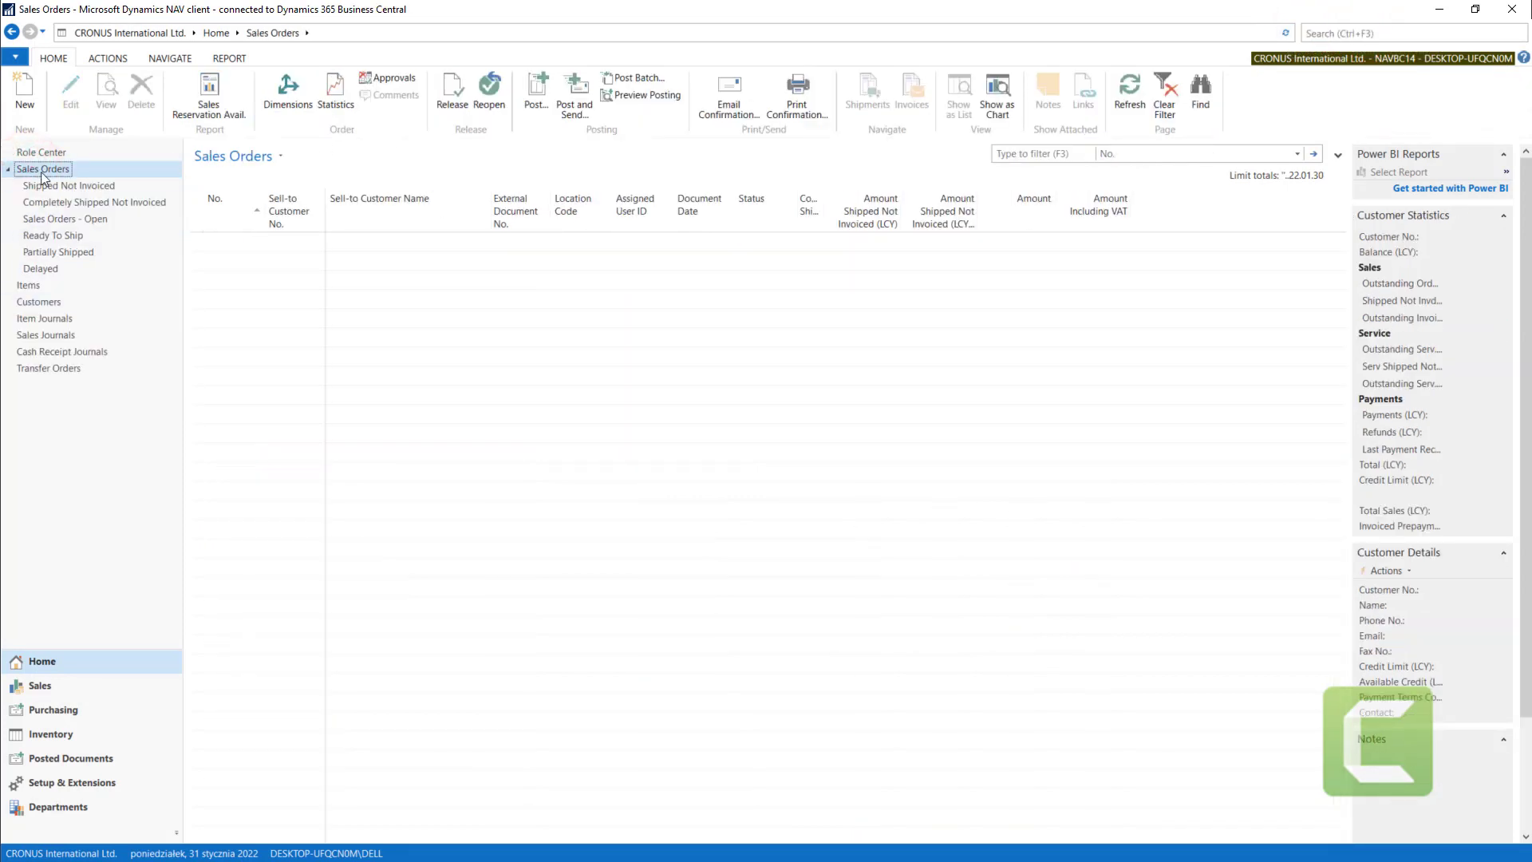
{"action": "left_click", "coordinate": [236, 205]}
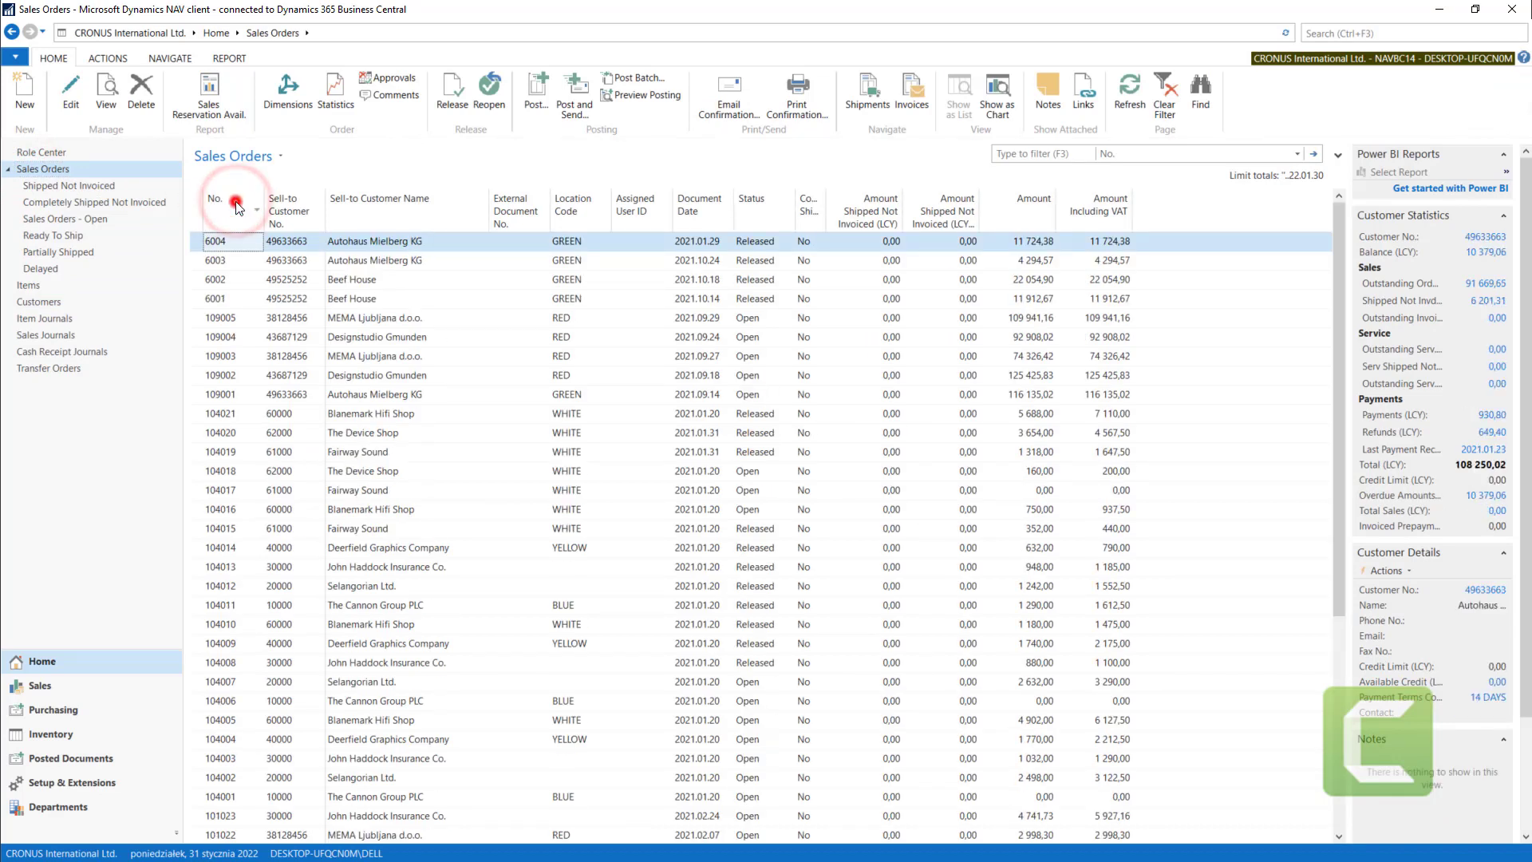
{"action": "left_click", "coordinate": [236, 205]}
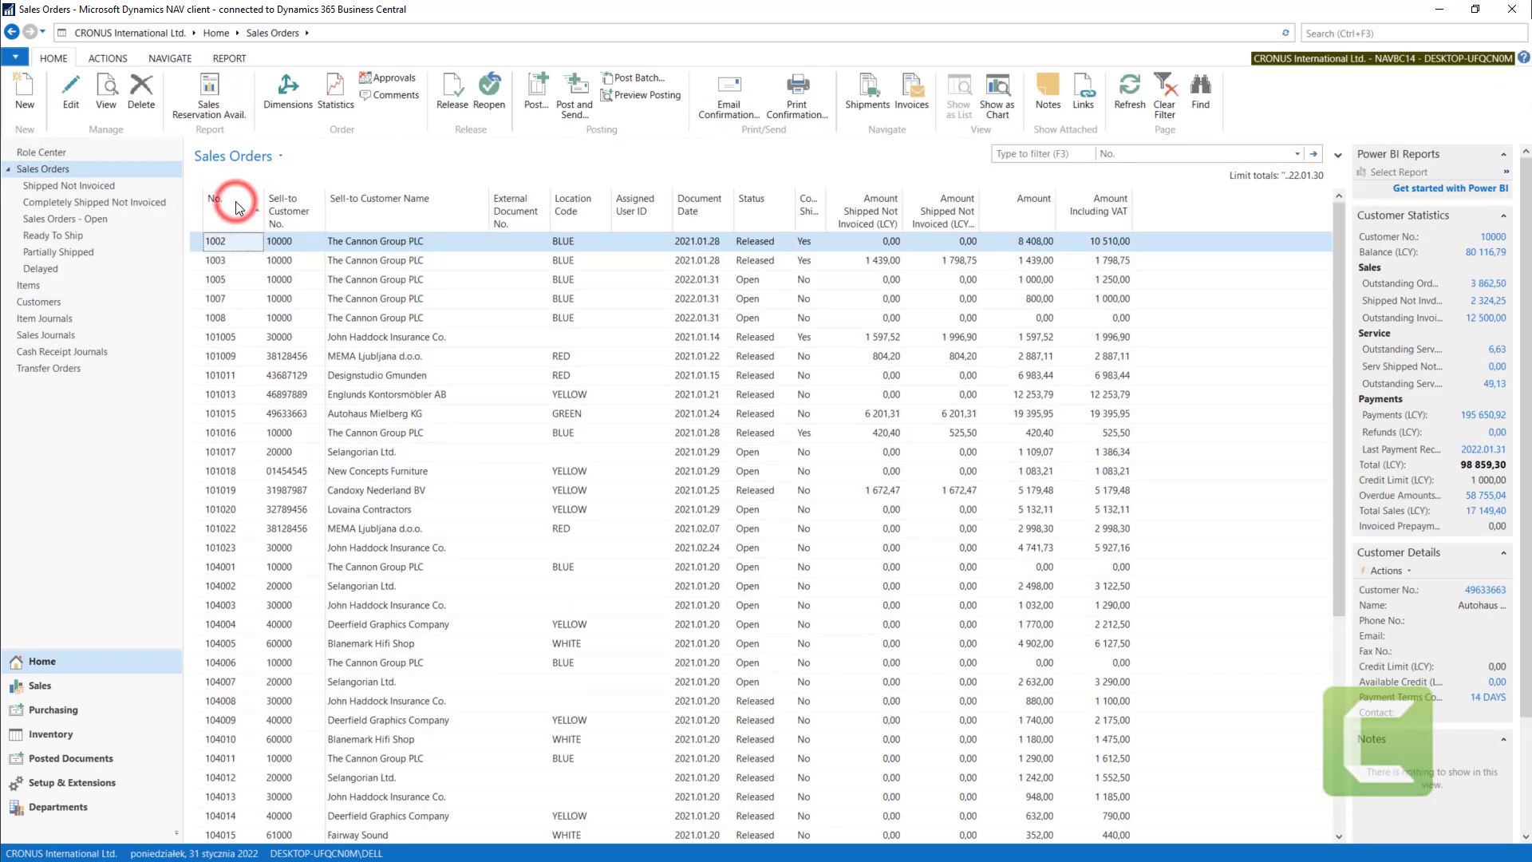
{"action": "double_click", "coordinate": [222, 321]}
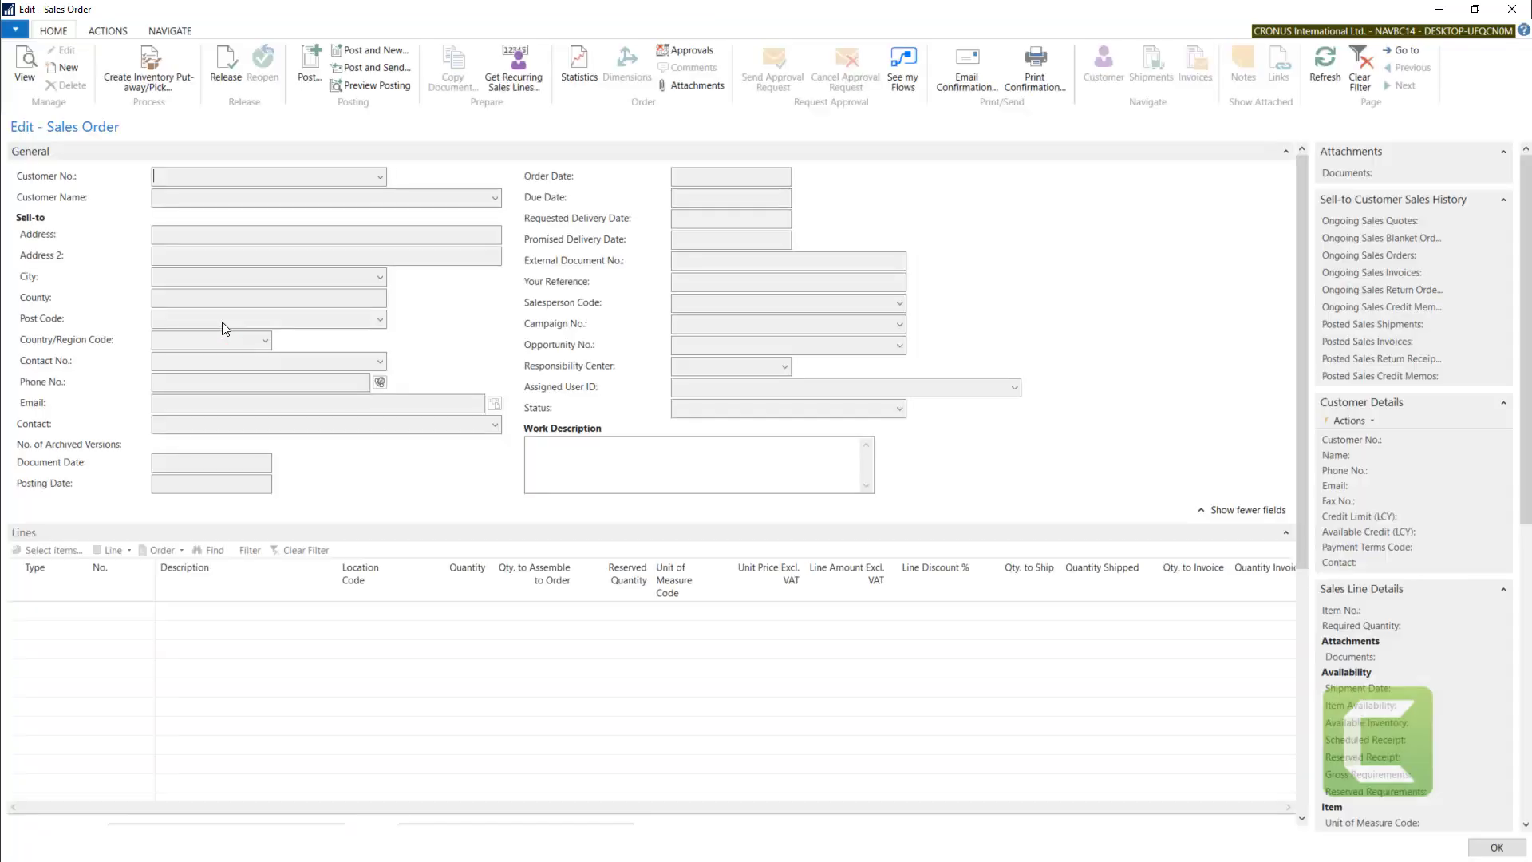
Add an Item line for 1120 Spokes to the sales order with a quantity of 1000
{"action": "left_click", "coordinate": [41, 619]}
{"action": "left_click", "coordinate": [79, 610]}
{"action": "left_click", "coordinate": [44, 661]}
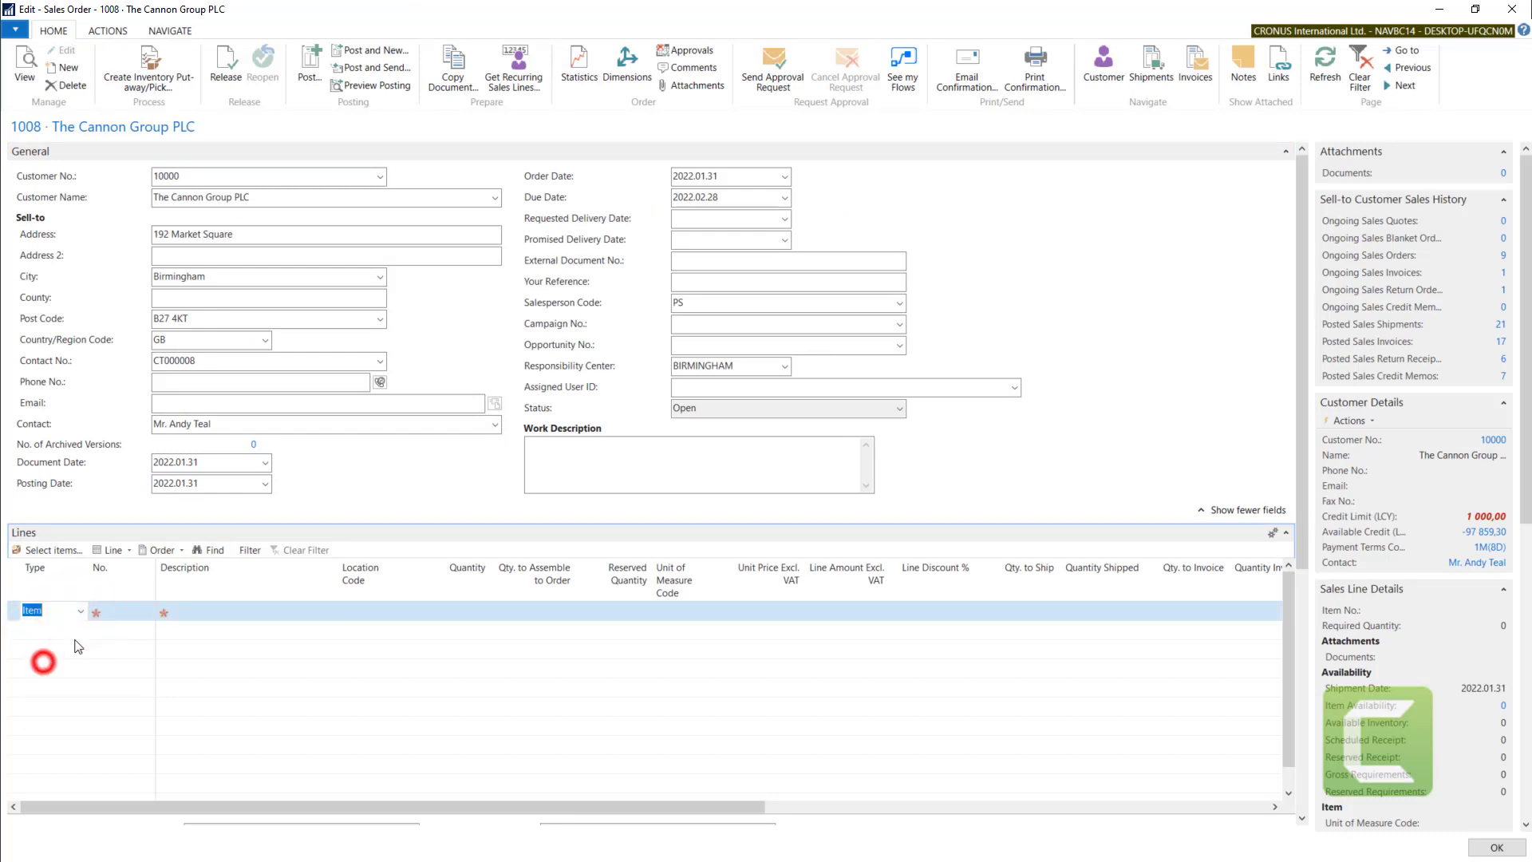
{"action": "left_click", "coordinate": [120, 610]}
{"action": "left_click", "coordinate": [147, 610]}
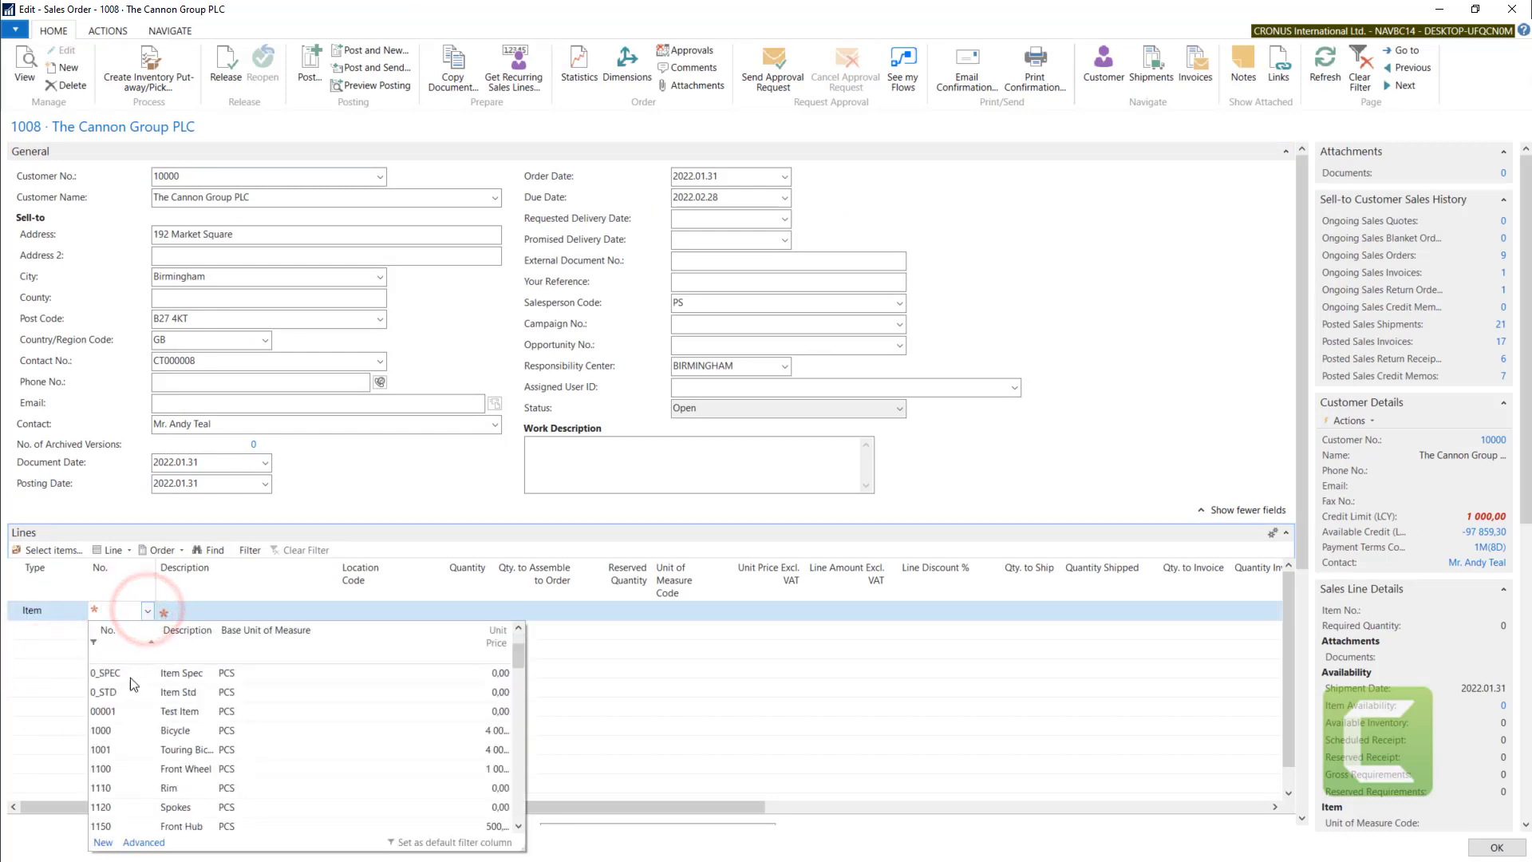
{"action": "scroll", "coordinate": [134, 684], "scroll_direction": "down", "scroll_amount": 1}
{"action": "left_click", "coordinate": [116, 749]}
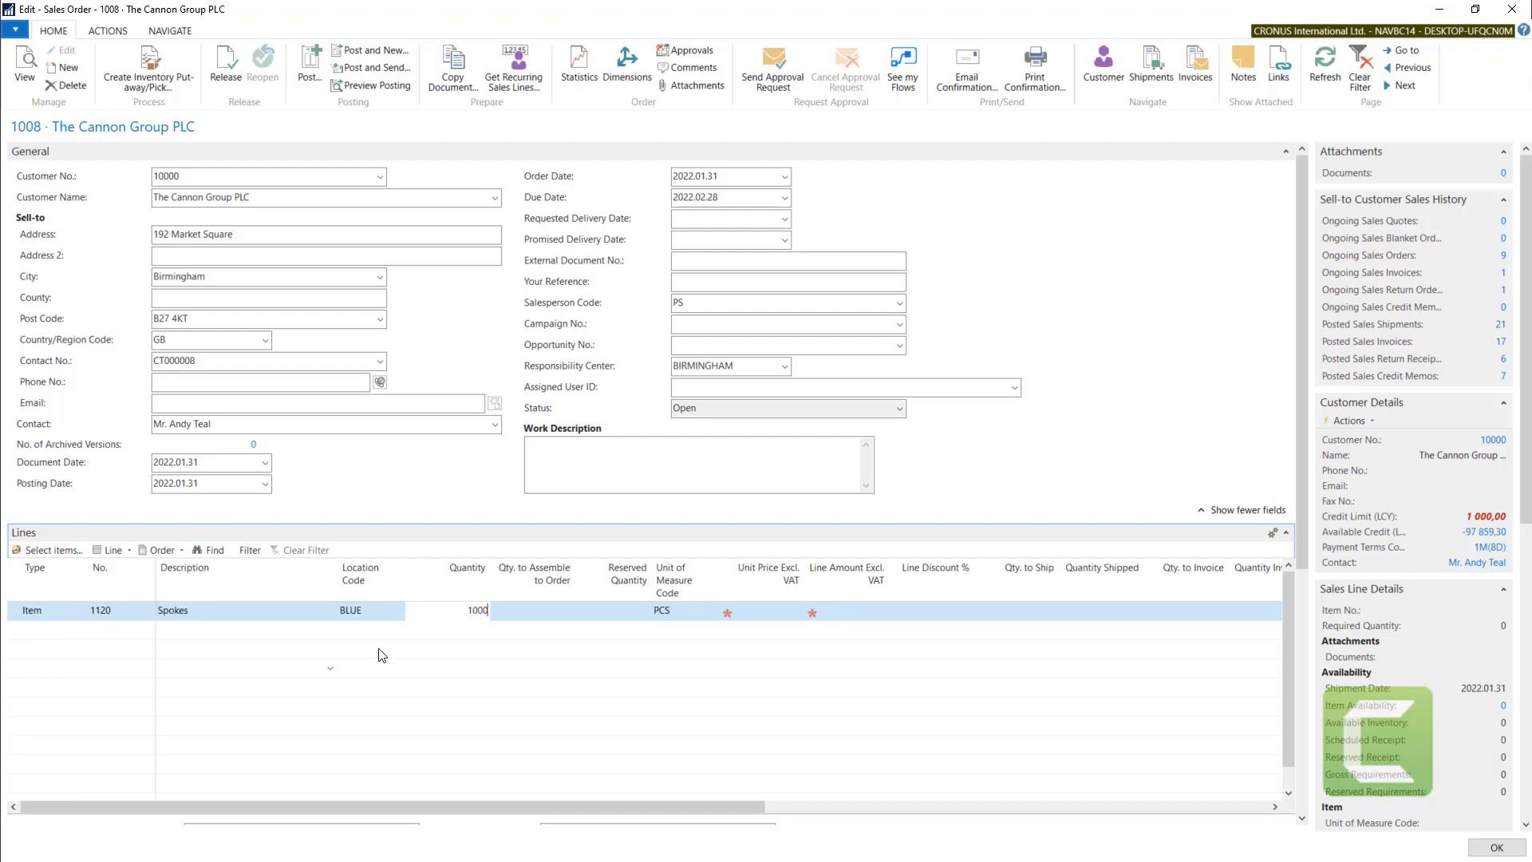
{"action": "type", "text": "1000"}
{"action": "key", "text": "Tab"}
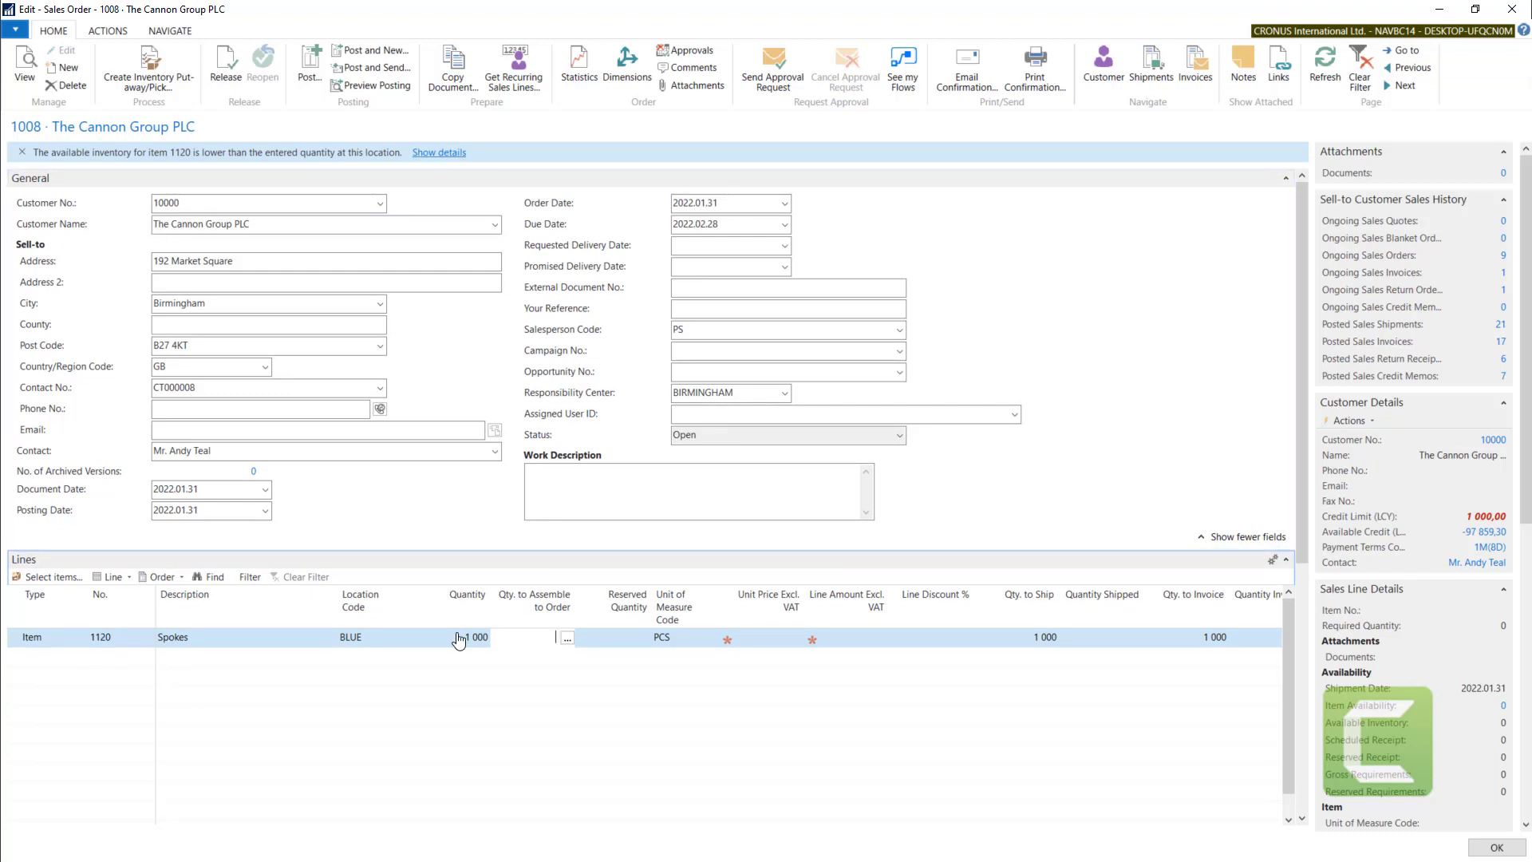
Examine the availability check details for item 1120 from the order's inventory notification, and close the check and the order
{"action": "left_click", "coordinate": [448, 159]}
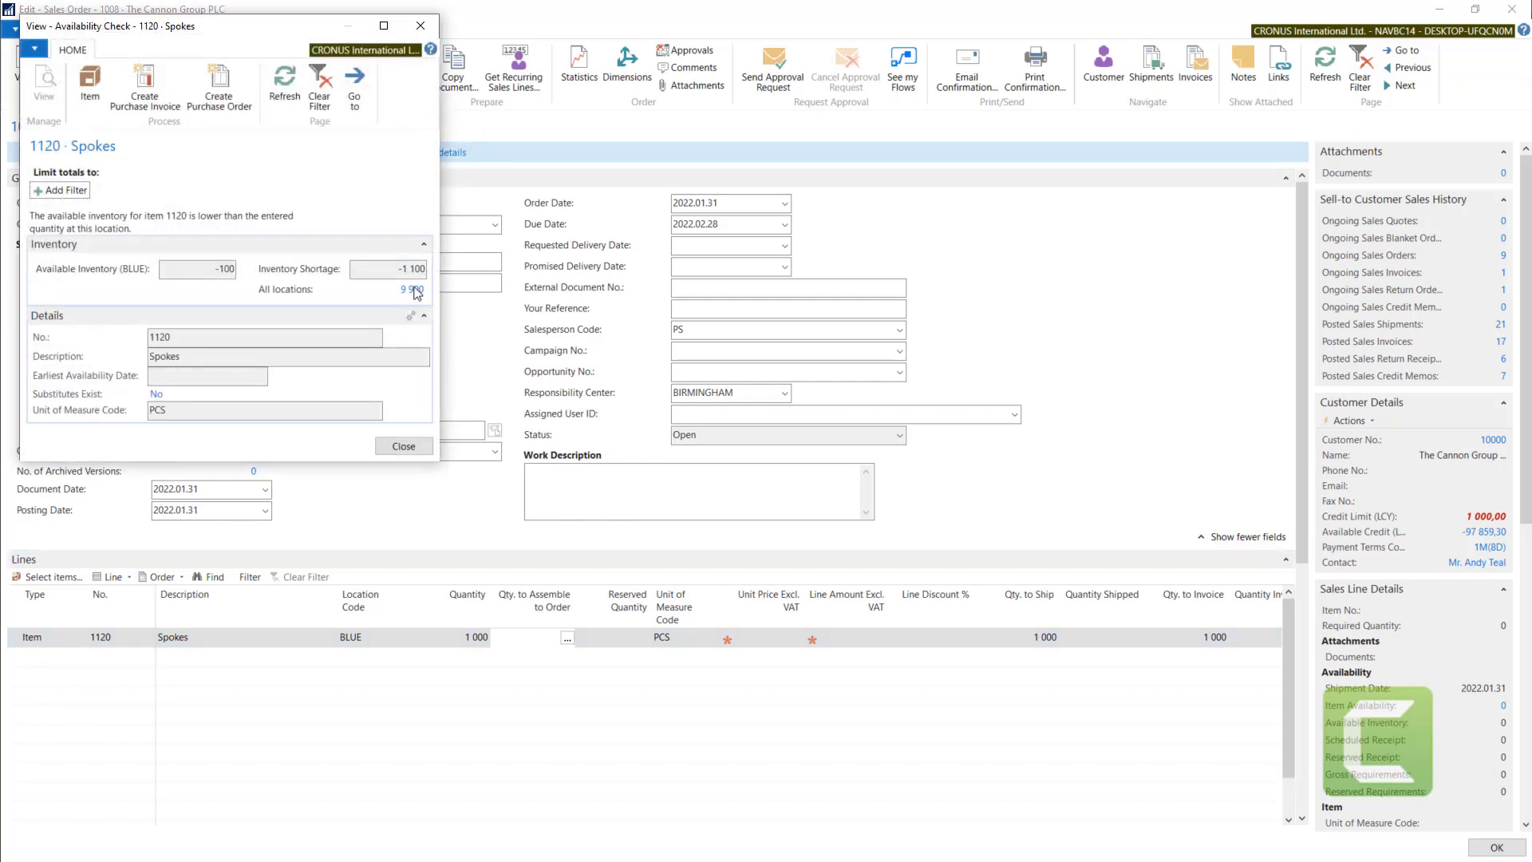
{"action": "left_click_drag", "start_coordinate": [439, 336], "coordinate": [474, 344]}
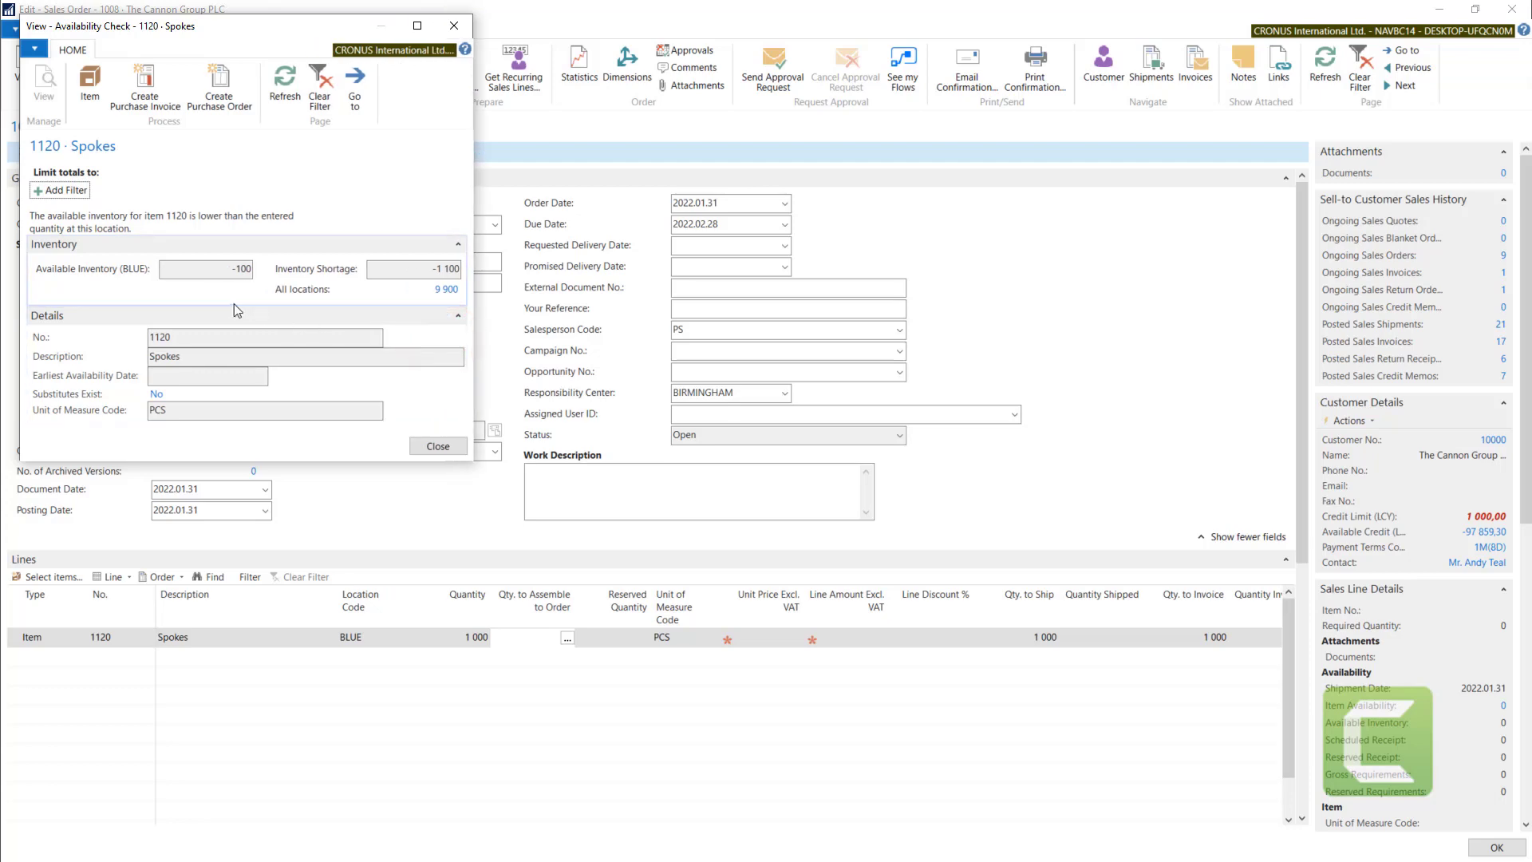
{"action": "left_click", "coordinate": [444, 449]}
{"action": "key", "text": "Escape"}
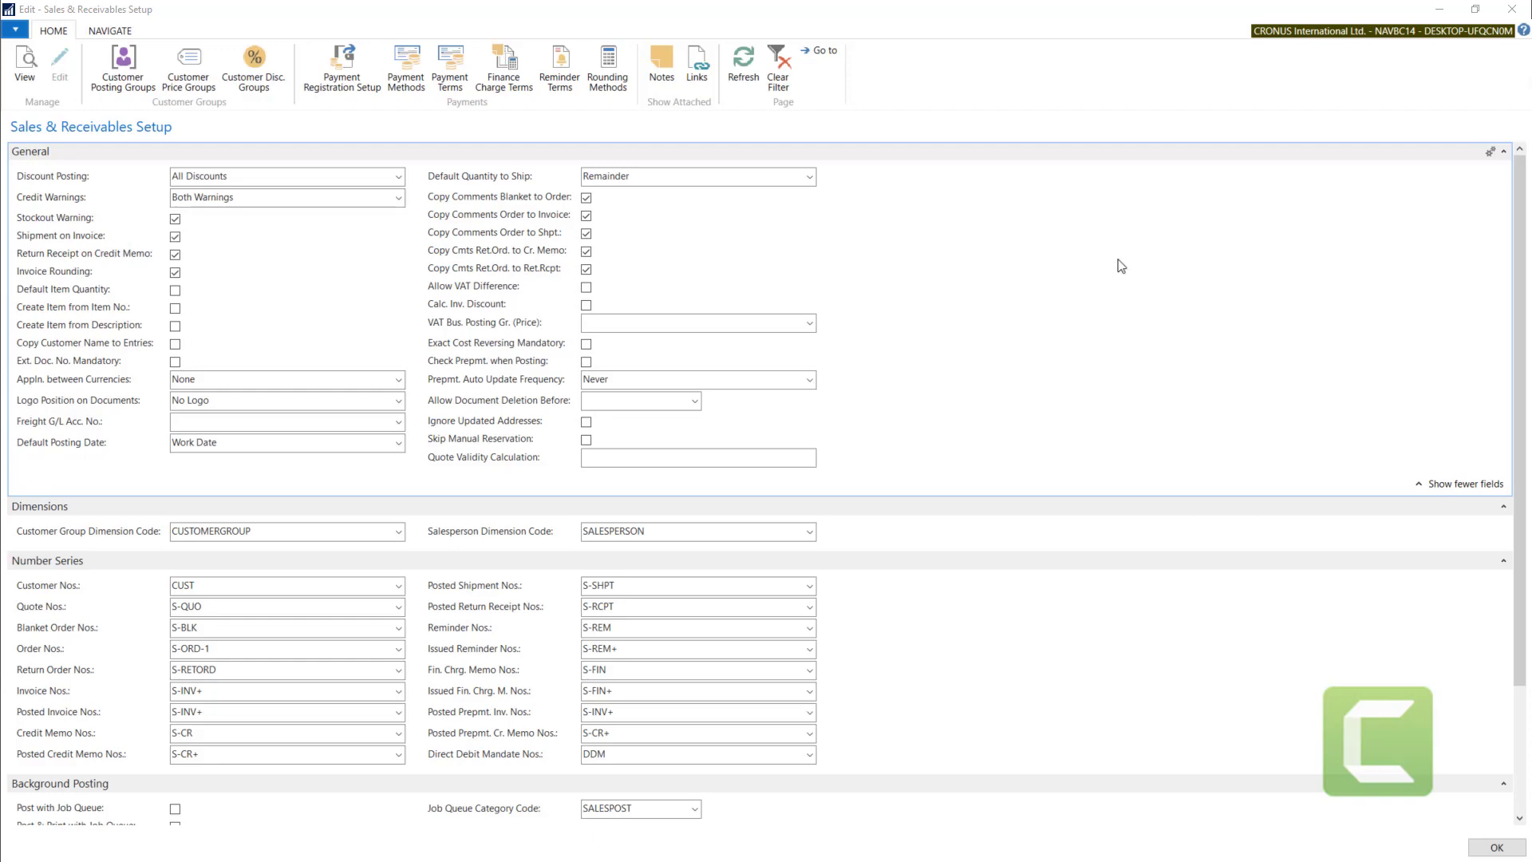
Close the Sales & Receivables Setup page and open the Sales Invoices list by searching for "sal inv"
{"action": "key", "text": "Escape"}
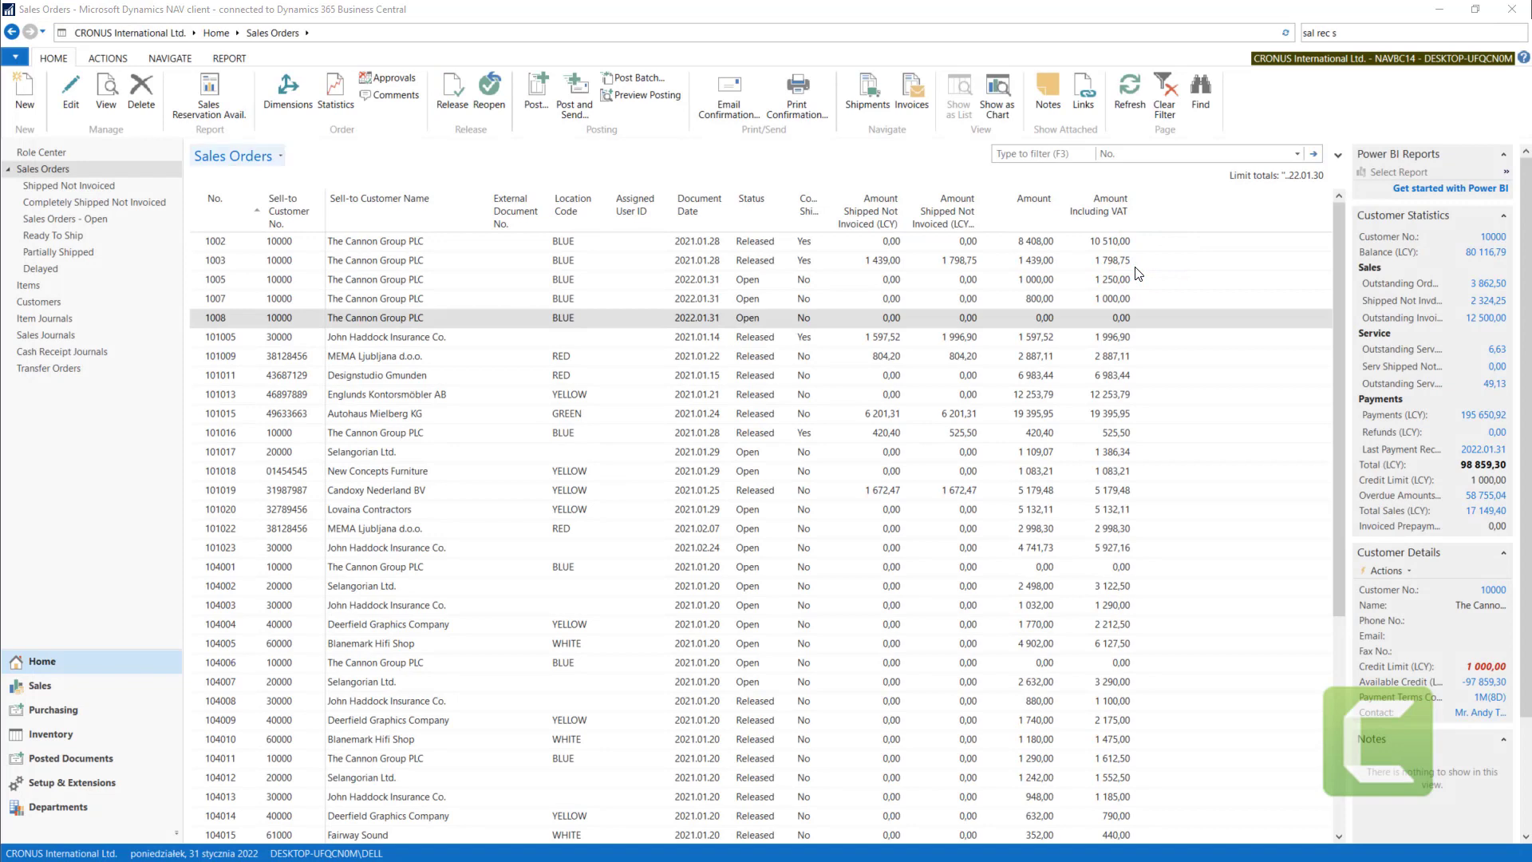
{"action": "left_click", "coordinate": [1366, 33]}
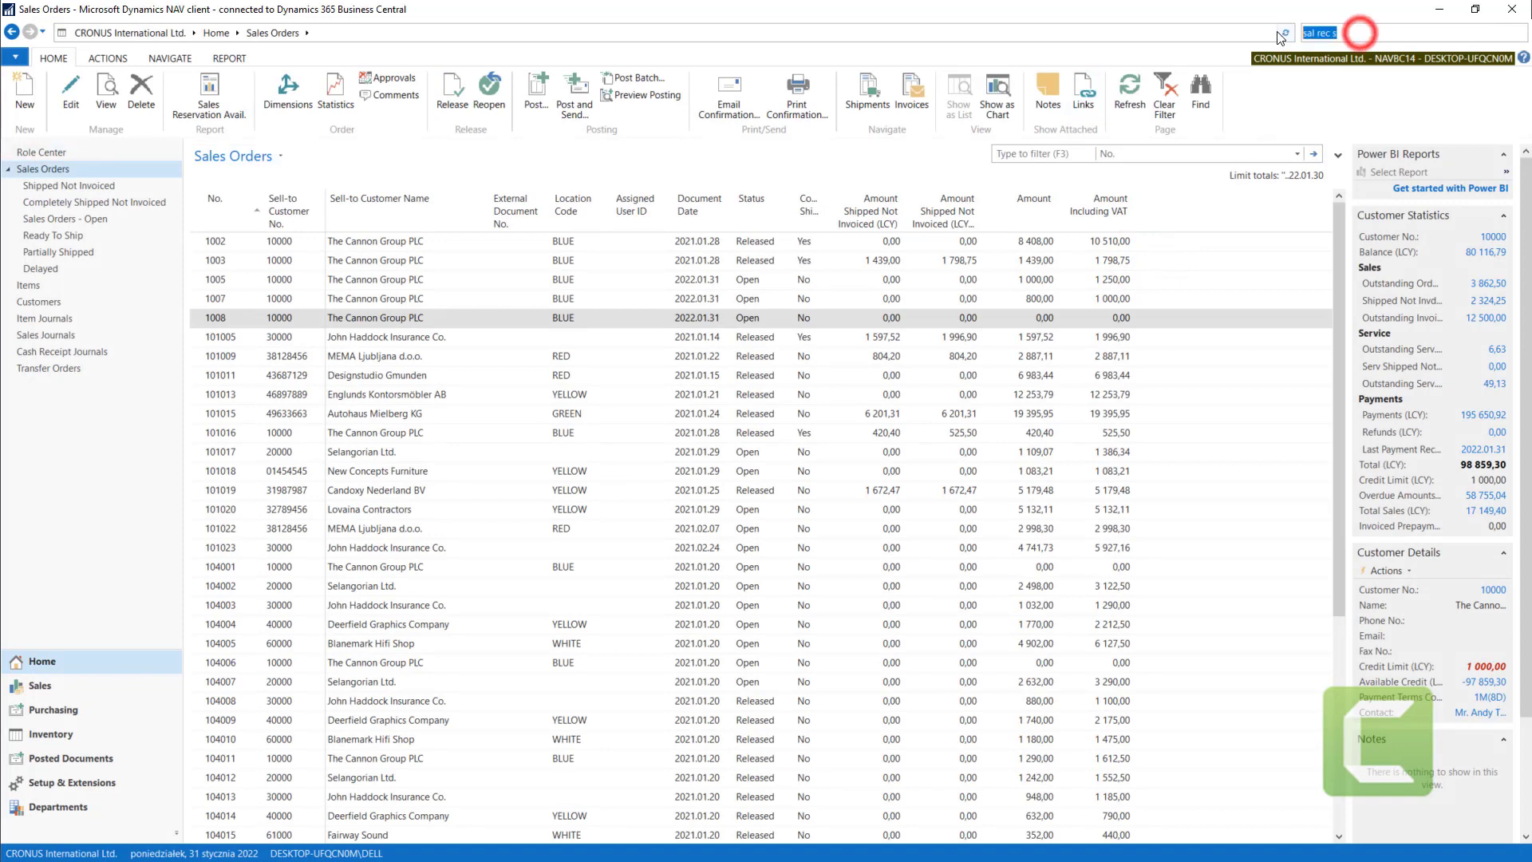
{"action": "key", "text": "BackSpace"}
{"action": "key", "text": "BackSpace"}
{"action": "key", "text": "BackSpace"}
{"action": "key", "text": "BackSpace"}
{"action": "key", "text": "BackSpace"}
{"action": "key", "text": "BackSpace"}
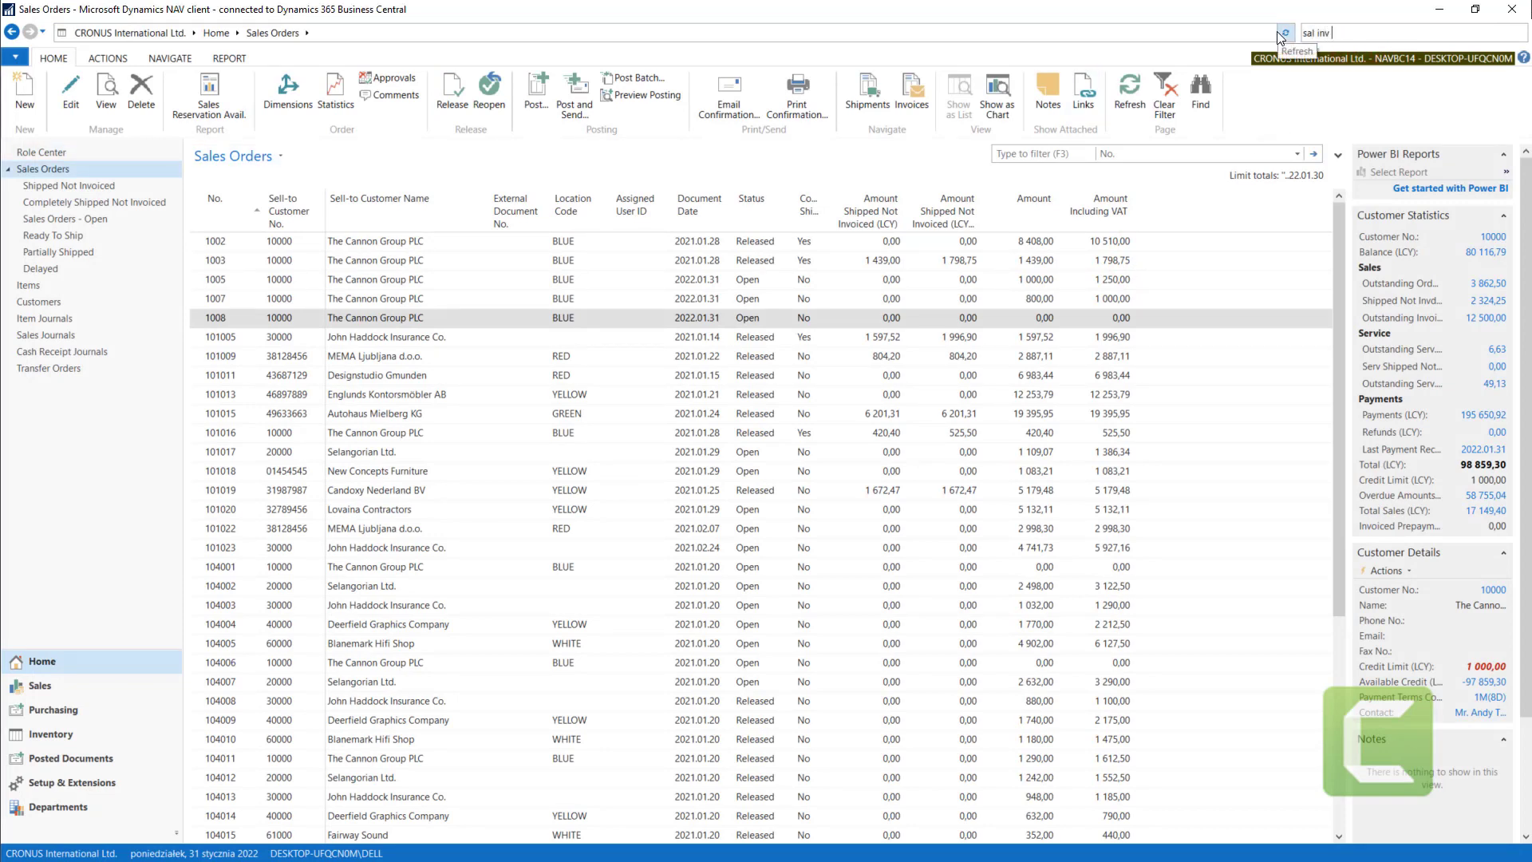
{"action": "left_click", "coordinate": [1260, 69]}
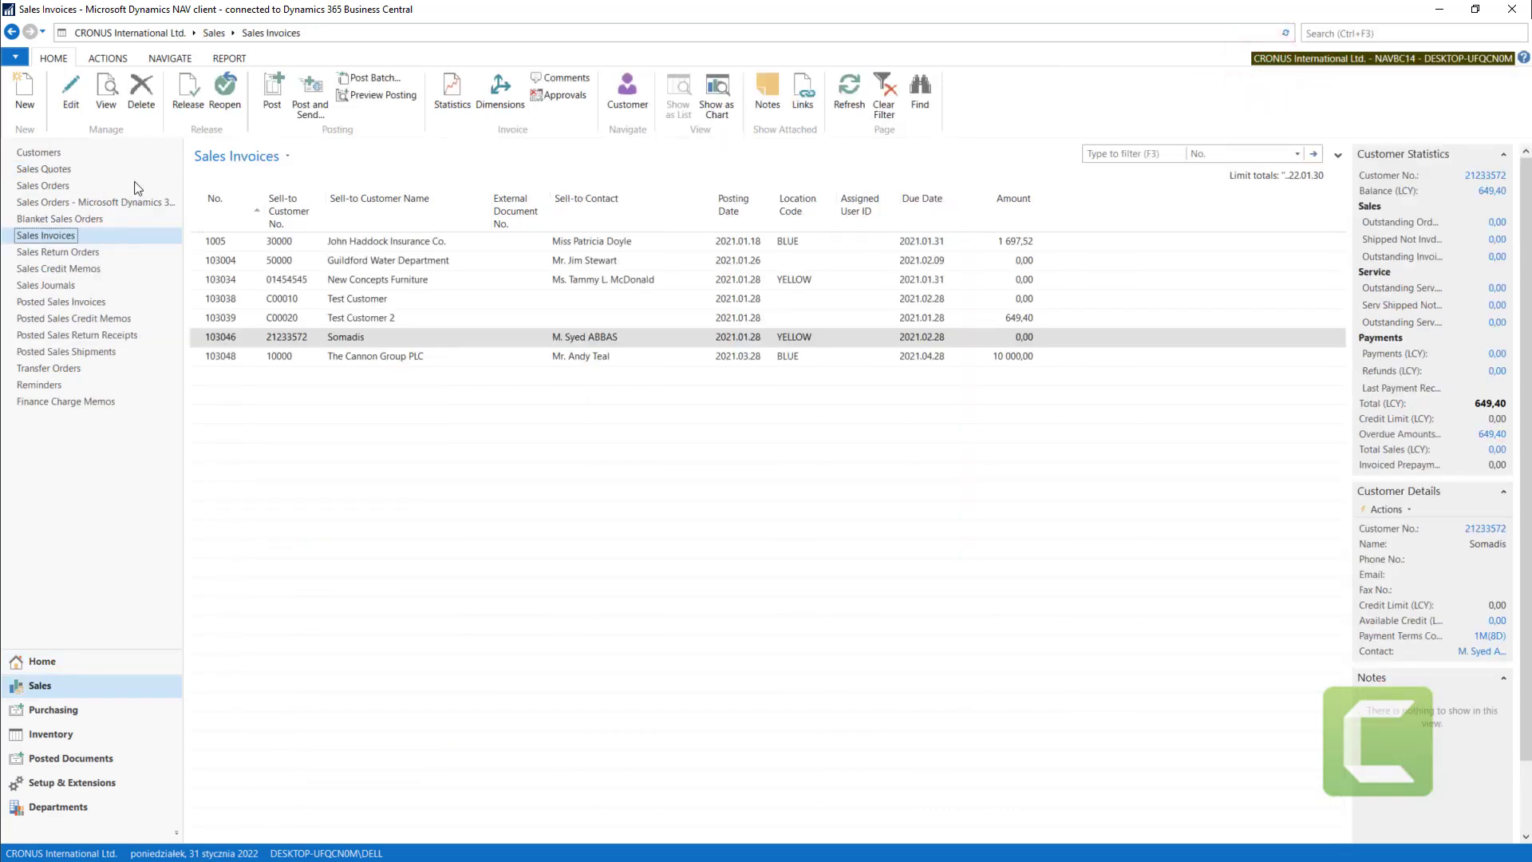
Create a new sales invoice for the customer The Cannon Group PLC
{"action": "left_click", "coordinate": [26, 93]}
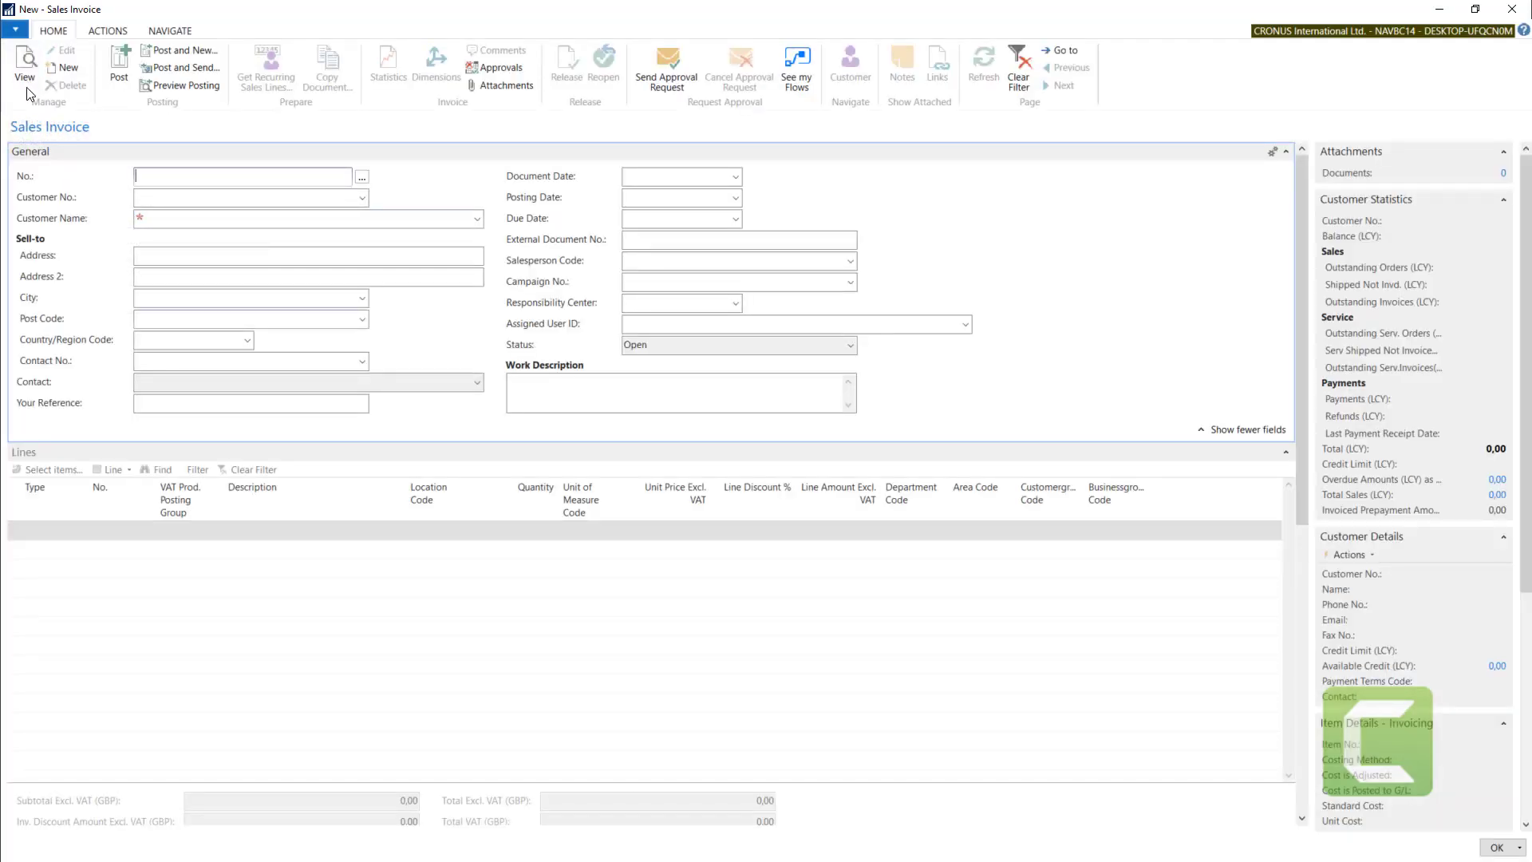
{"action": "left_click", "coordinate": [200, 197]}
{"action": "left_click", "coordinate": [361, 197]}
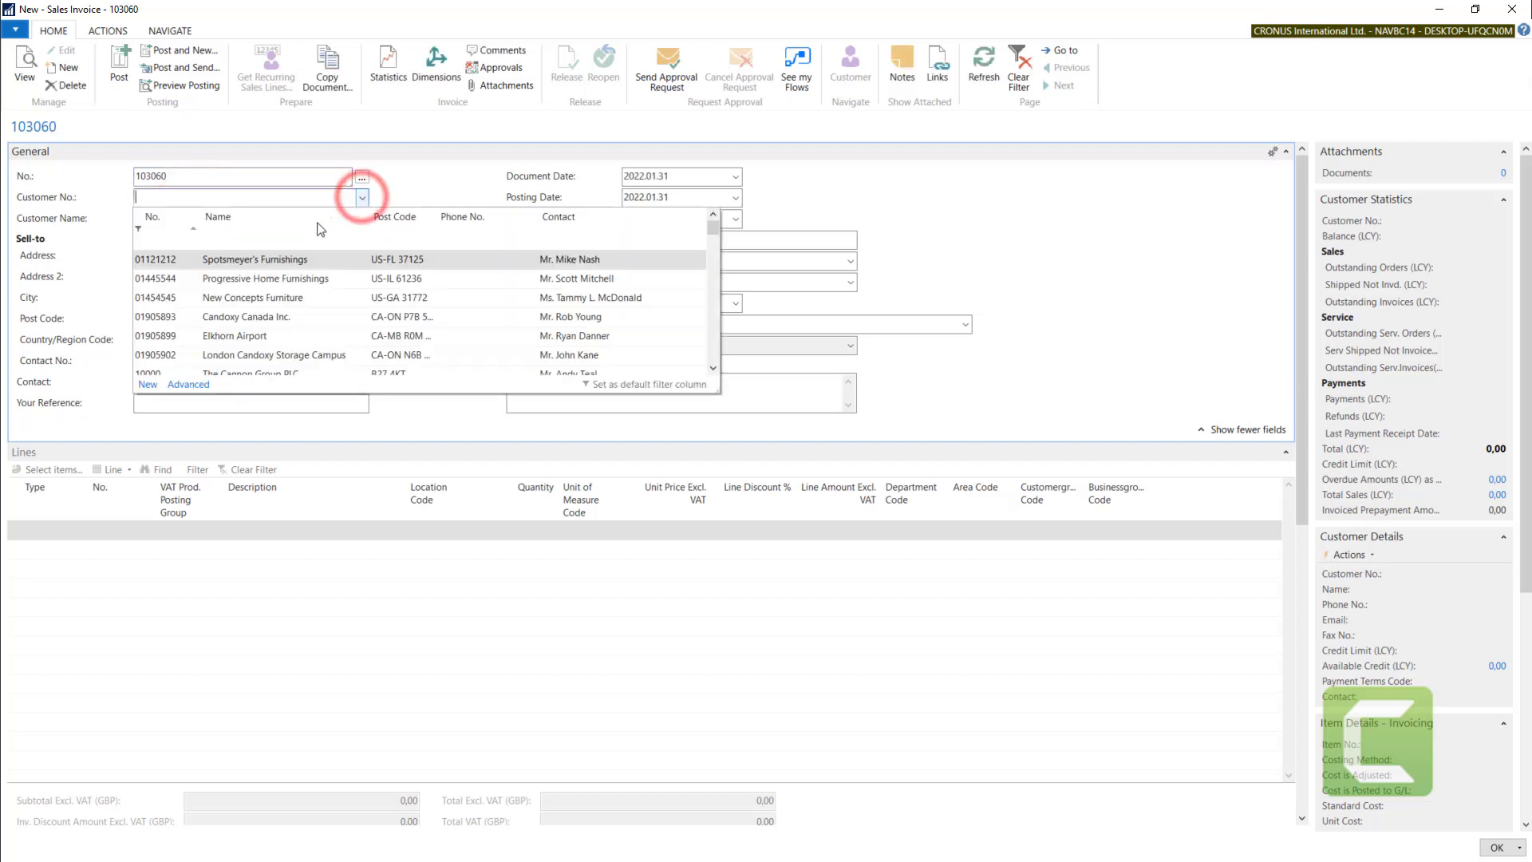
{"action": "left_click", "coordinate": [162, 317]}
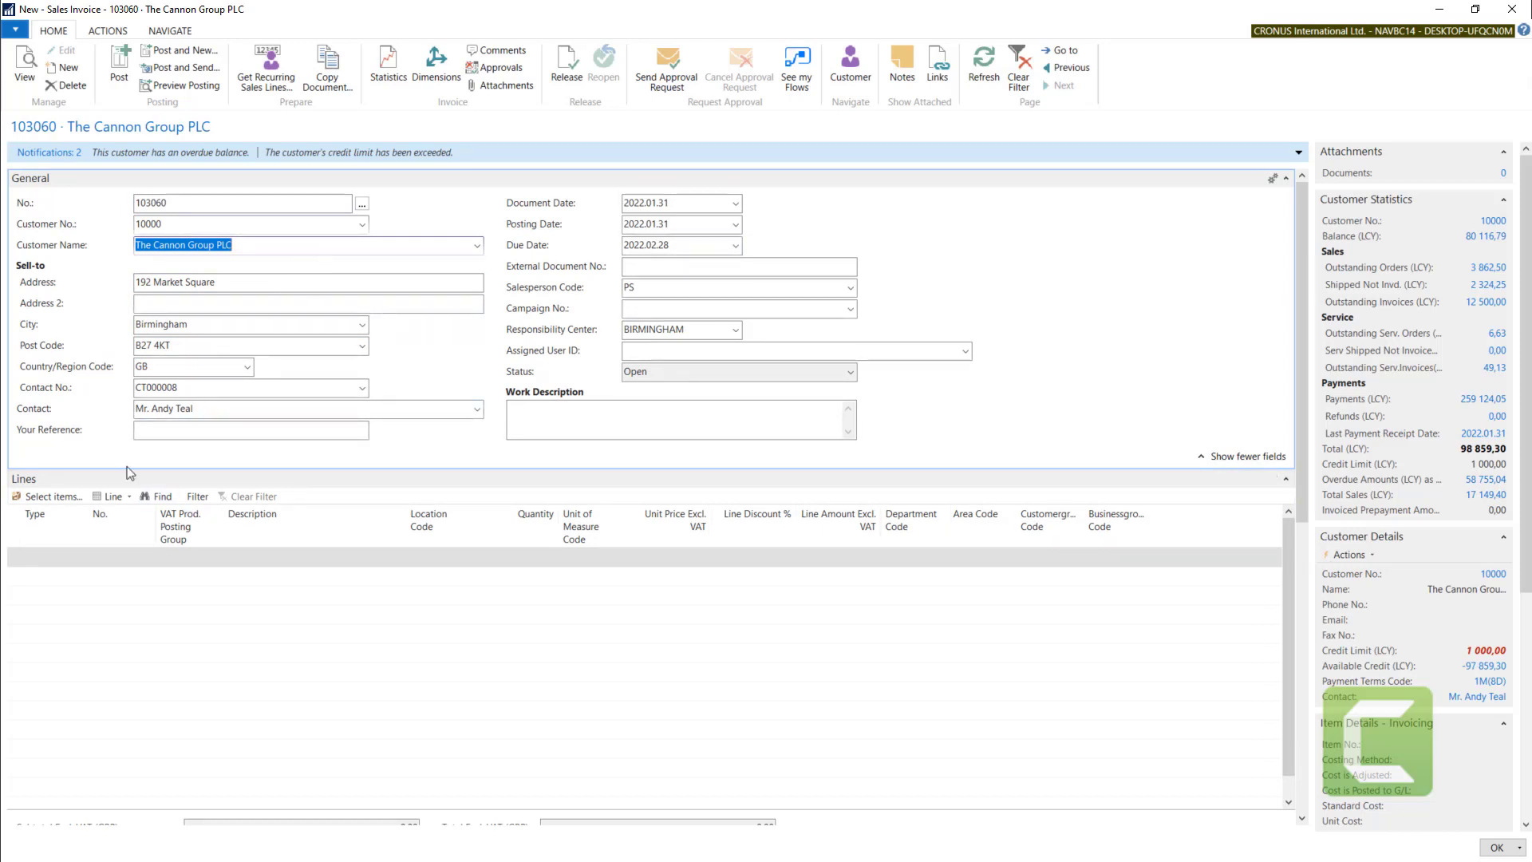
Add an Item line for 1120 Spokes to the sales invoice with quantity 1 and a unit price of 100
{"action": "left_click", "coordinate": [41, 558]}
{"action": "left_click", "coordinate": [79, 558]}
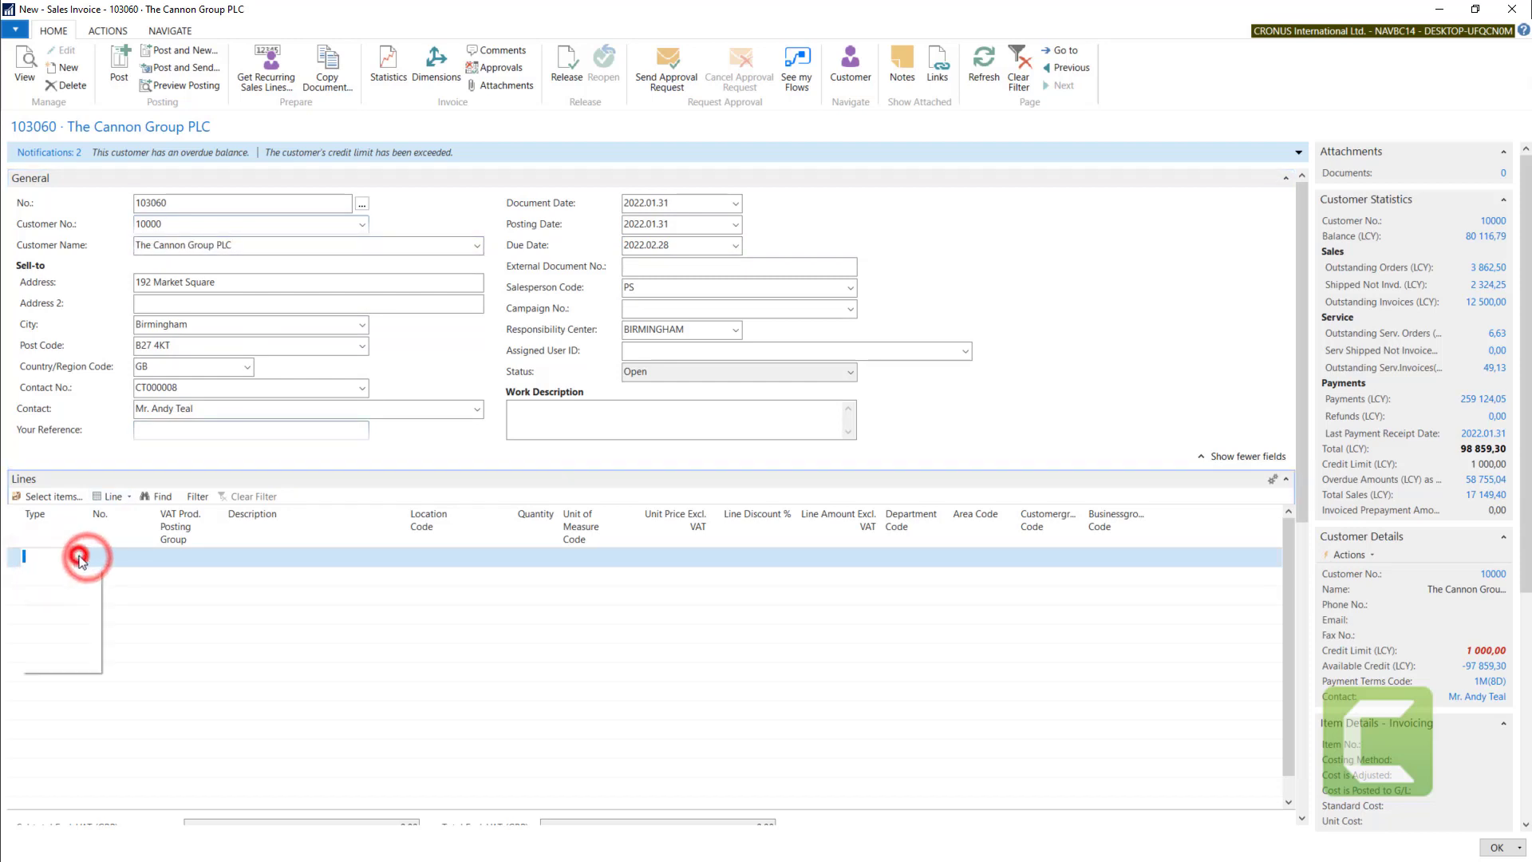
{"action": "left_click", "coordinate": [56, 600]}
{"action": "left_click", "coordinate": [147, 559]}
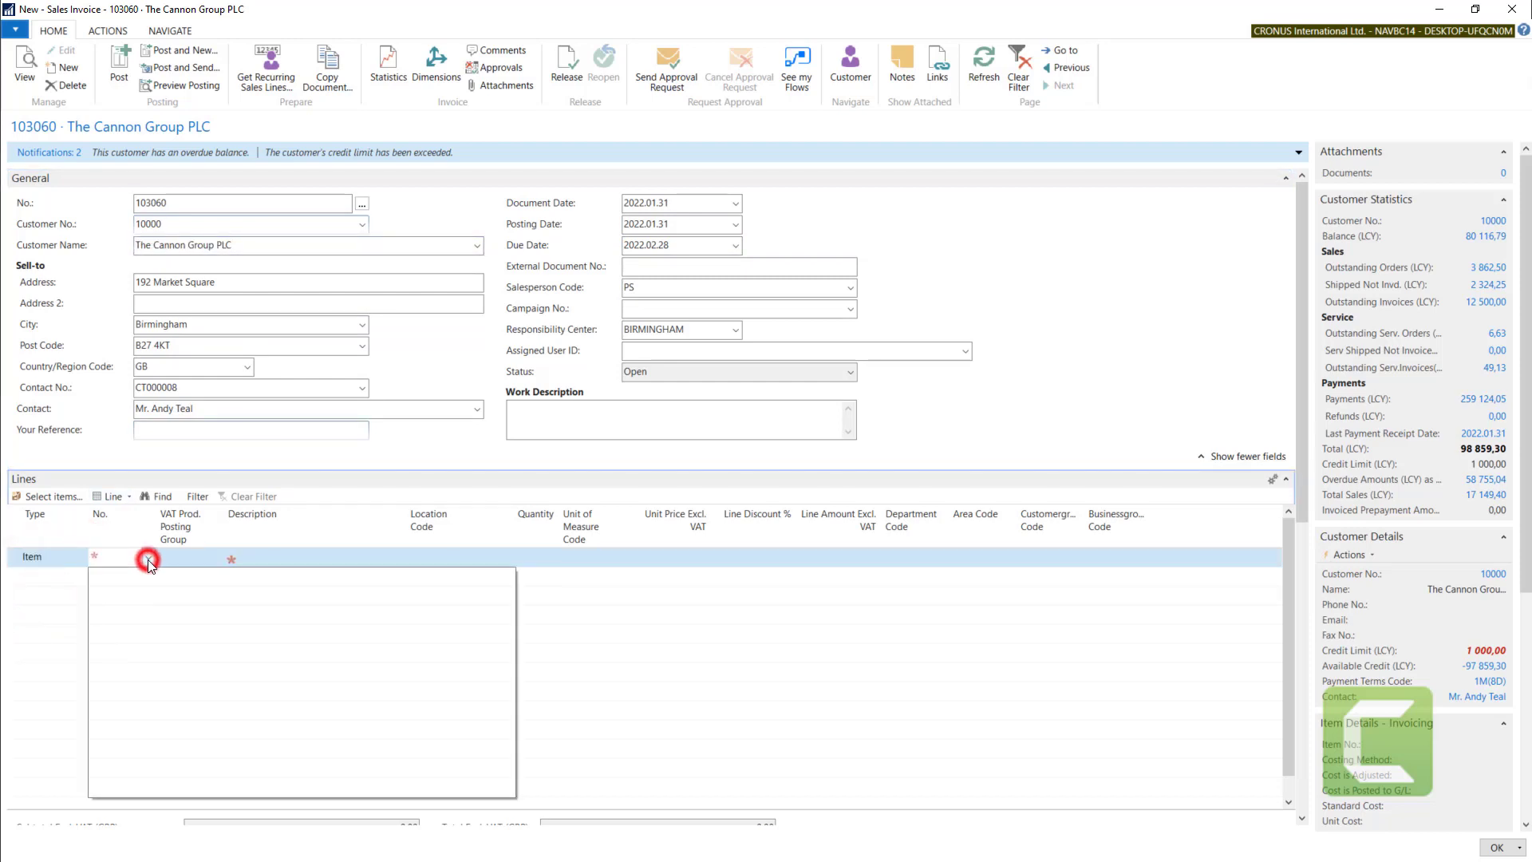
{"action": "left_click", "coordinate": [103, 696]}
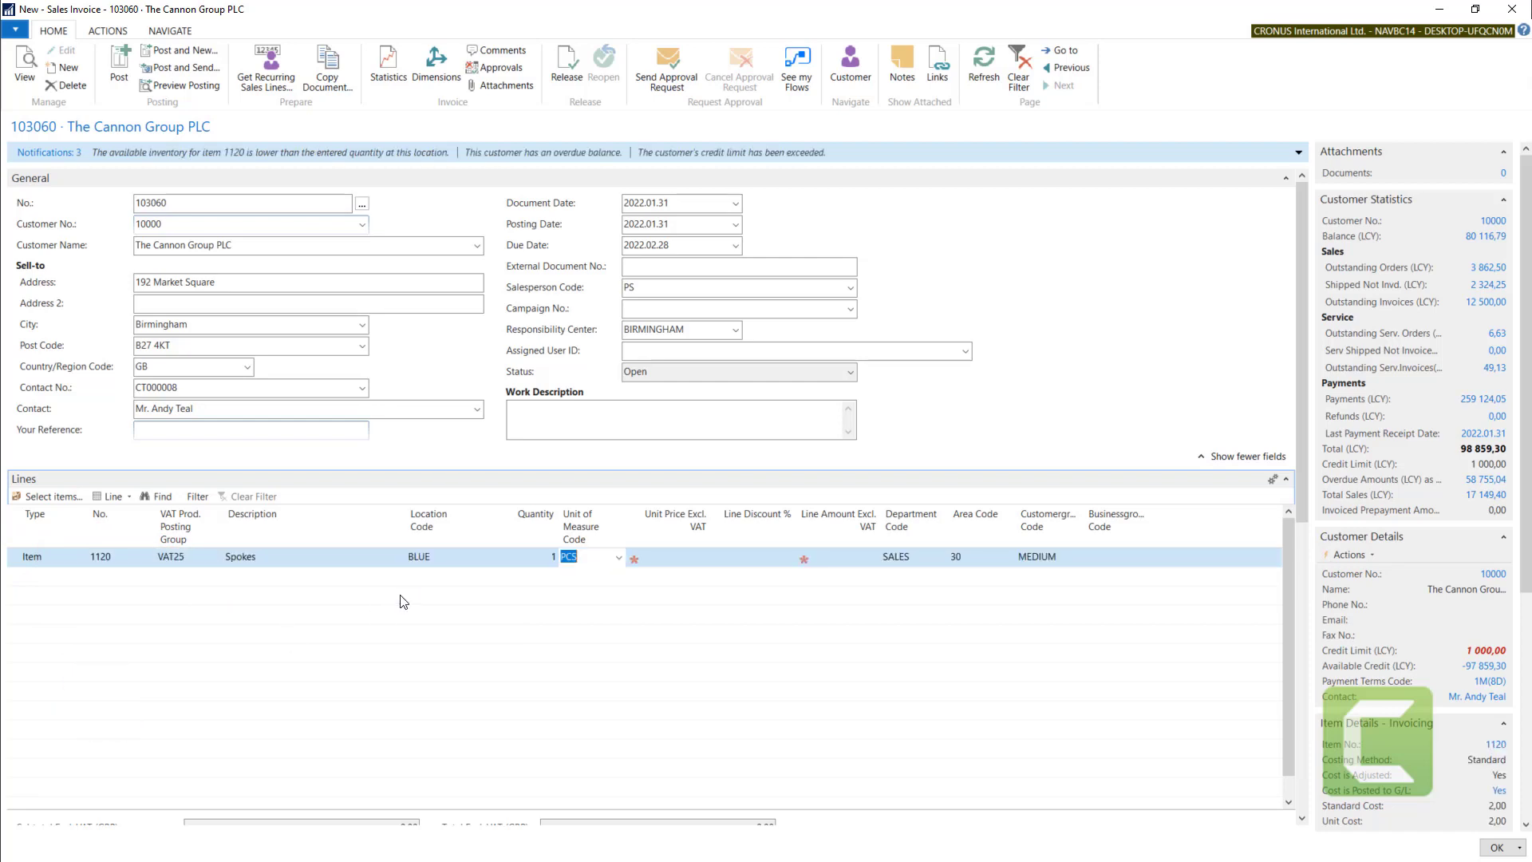
{"action": "key", "text": "Tab"}
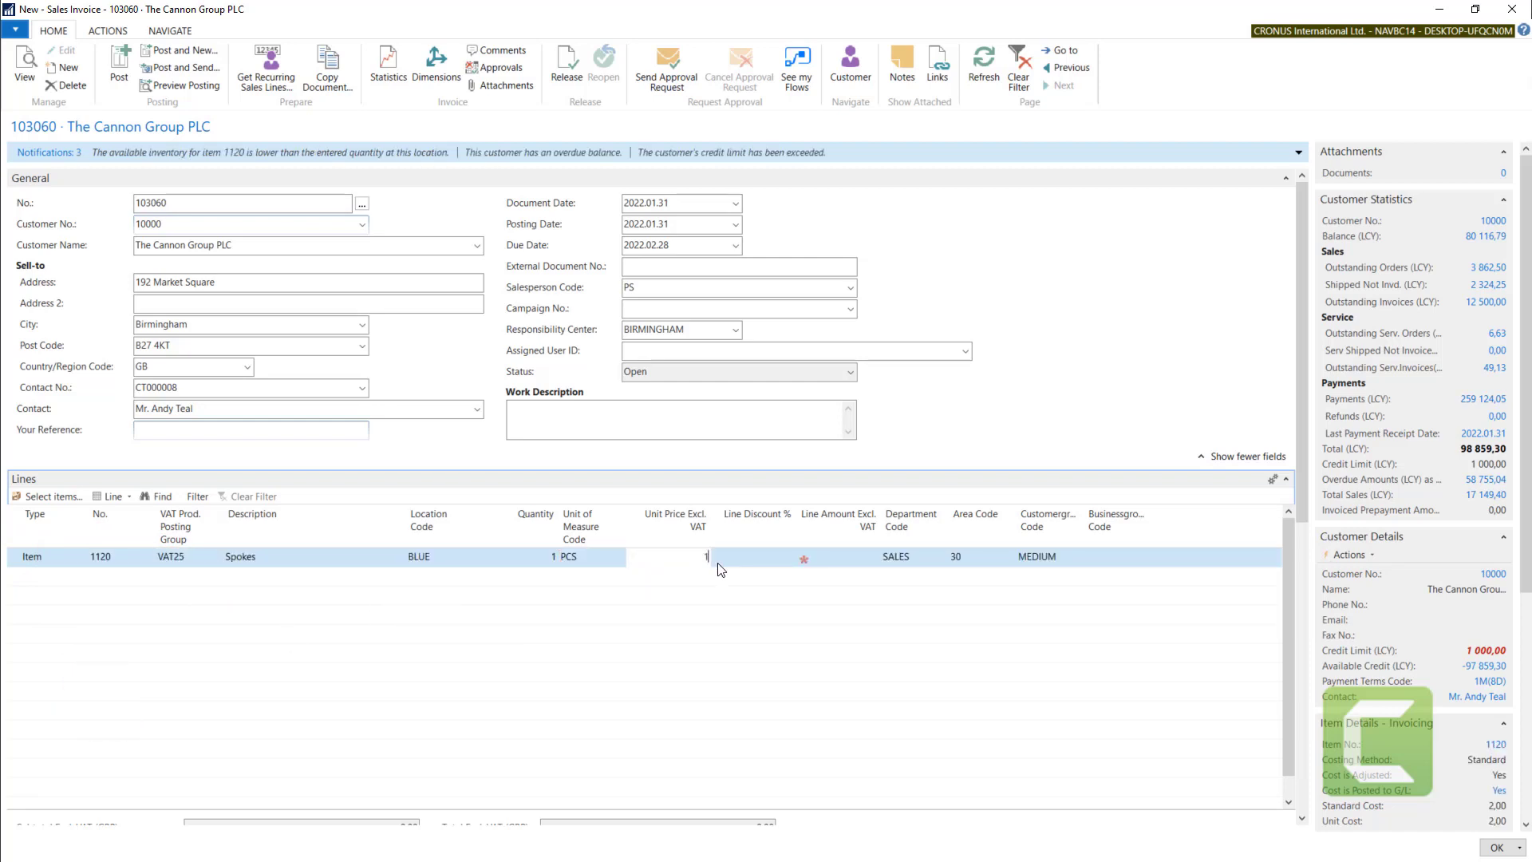
{"action": "key", "text": "Tab"}
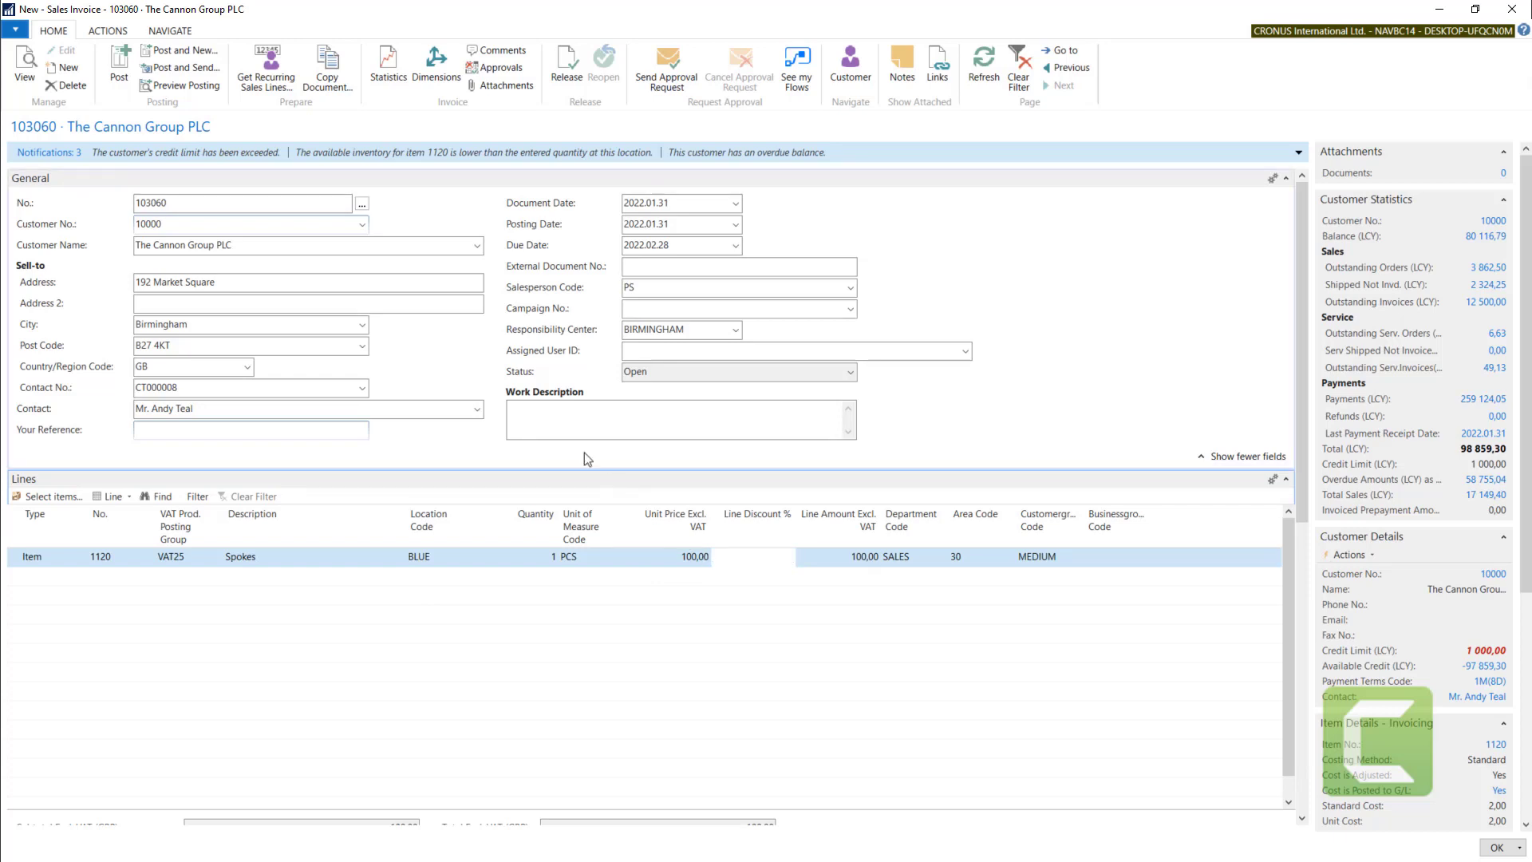
Post the sales invoice and open the resulting posted sales invoice
{"action": "left_click", "coordinate": [119, 71]}
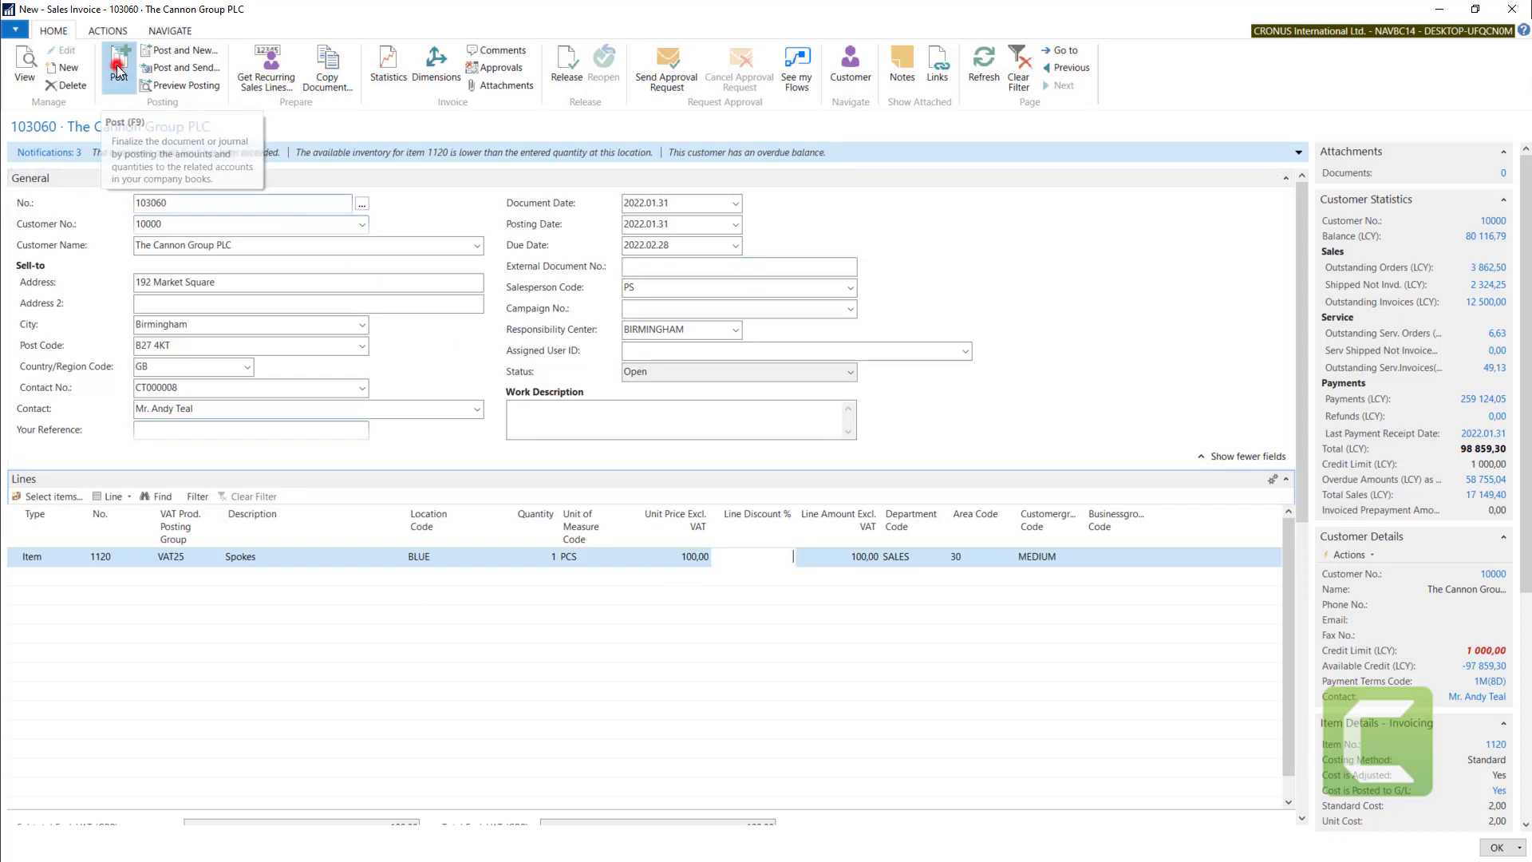
{"action": "left_click", "coordinate": [766, 456]}
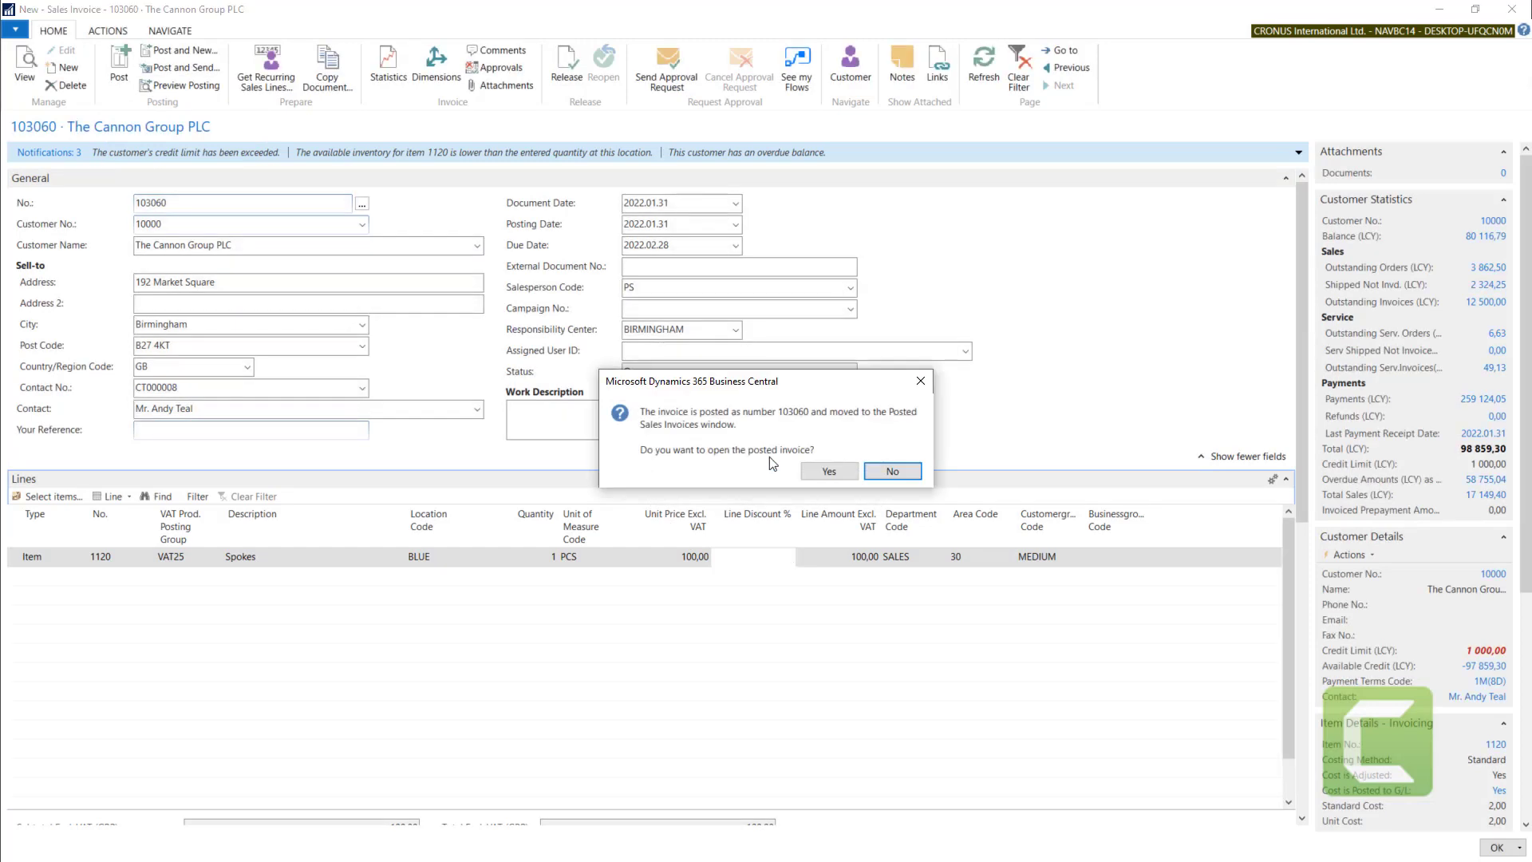
{"action": "left_click", "coordinate": [826, 472]}
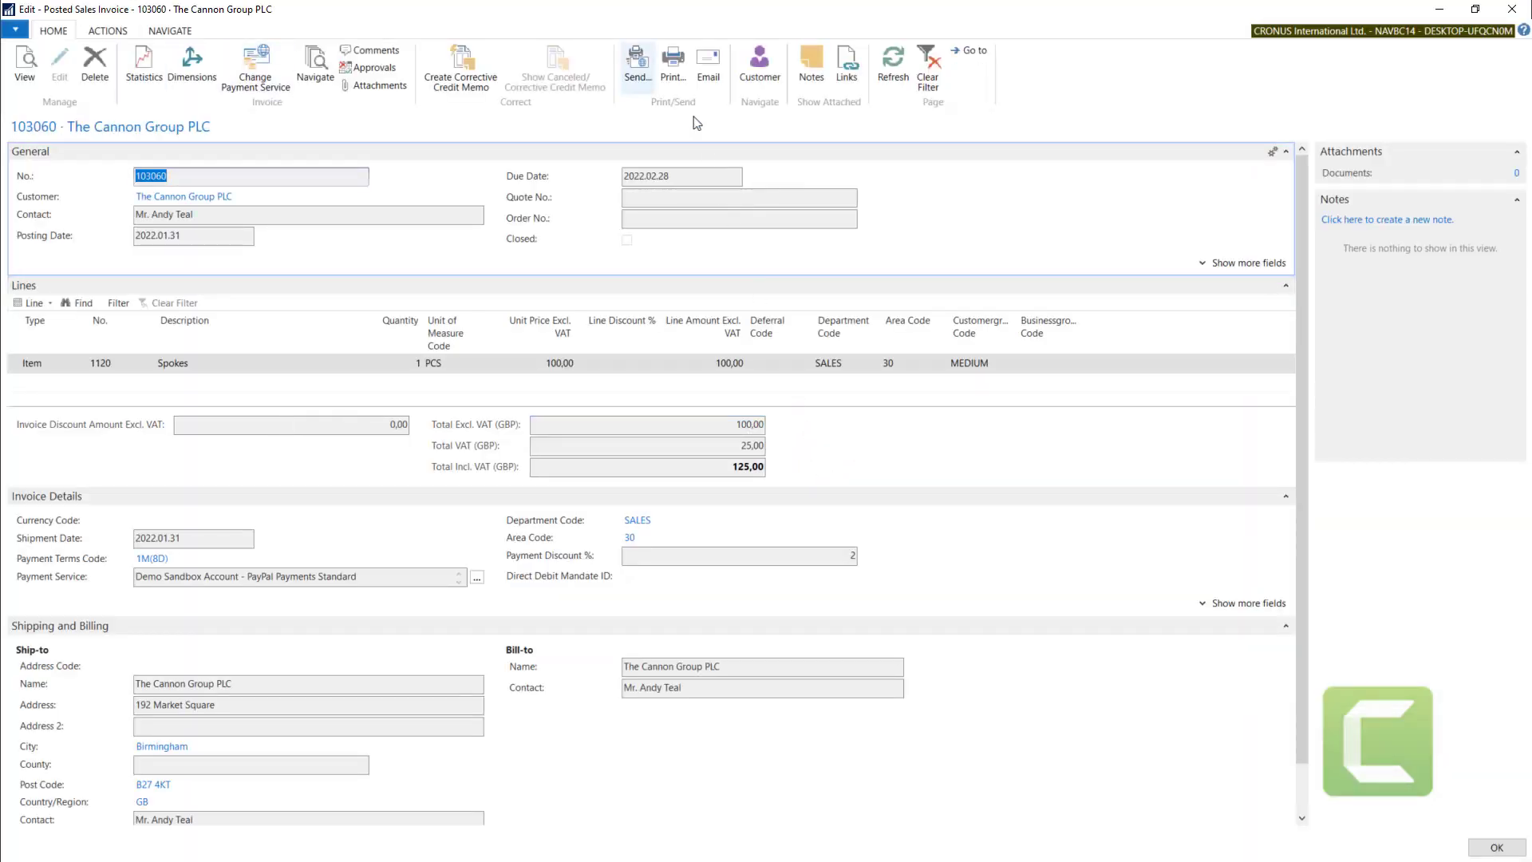
Preview the printed report of the posted sales invoice in Word at full window size and close it
{"action": "left_click", "coordinate": [673, 64]}
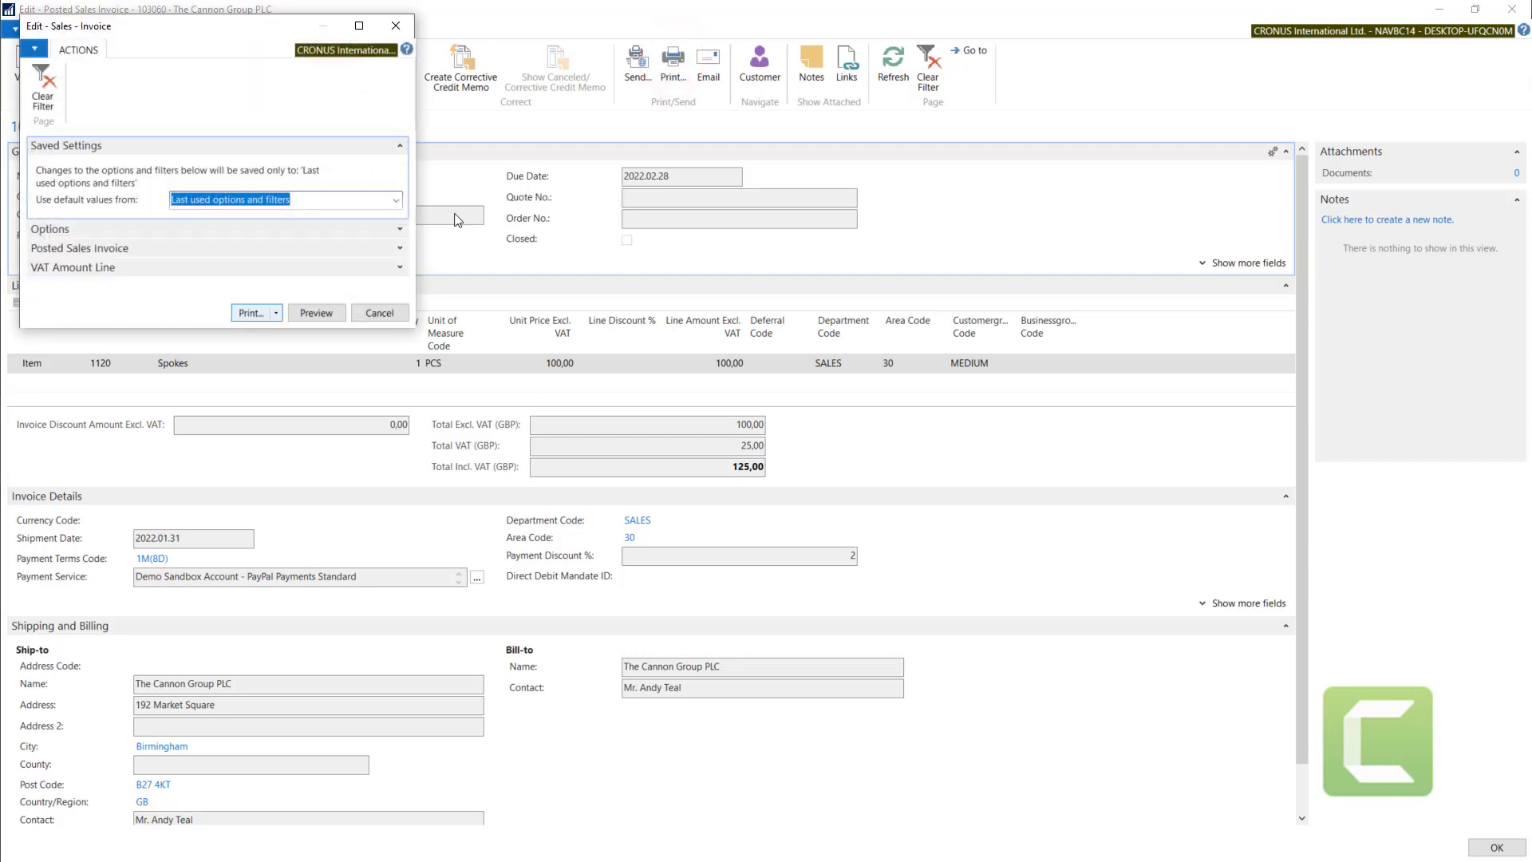
{"action": "left_click", "coordinate": [323, 309]}
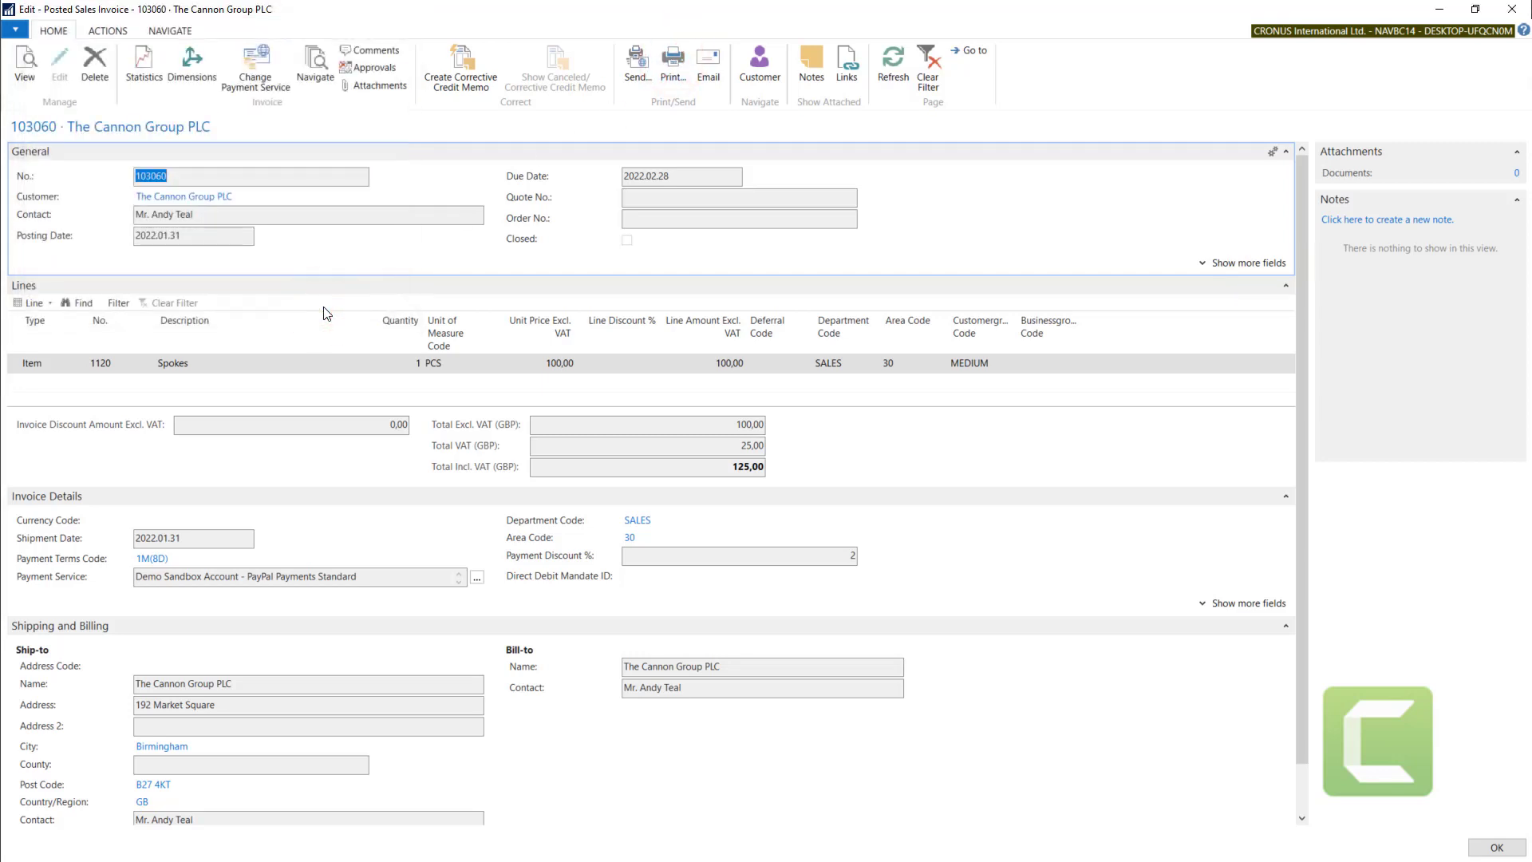
{"action": "left_click", "coordinate": [773, 461]}
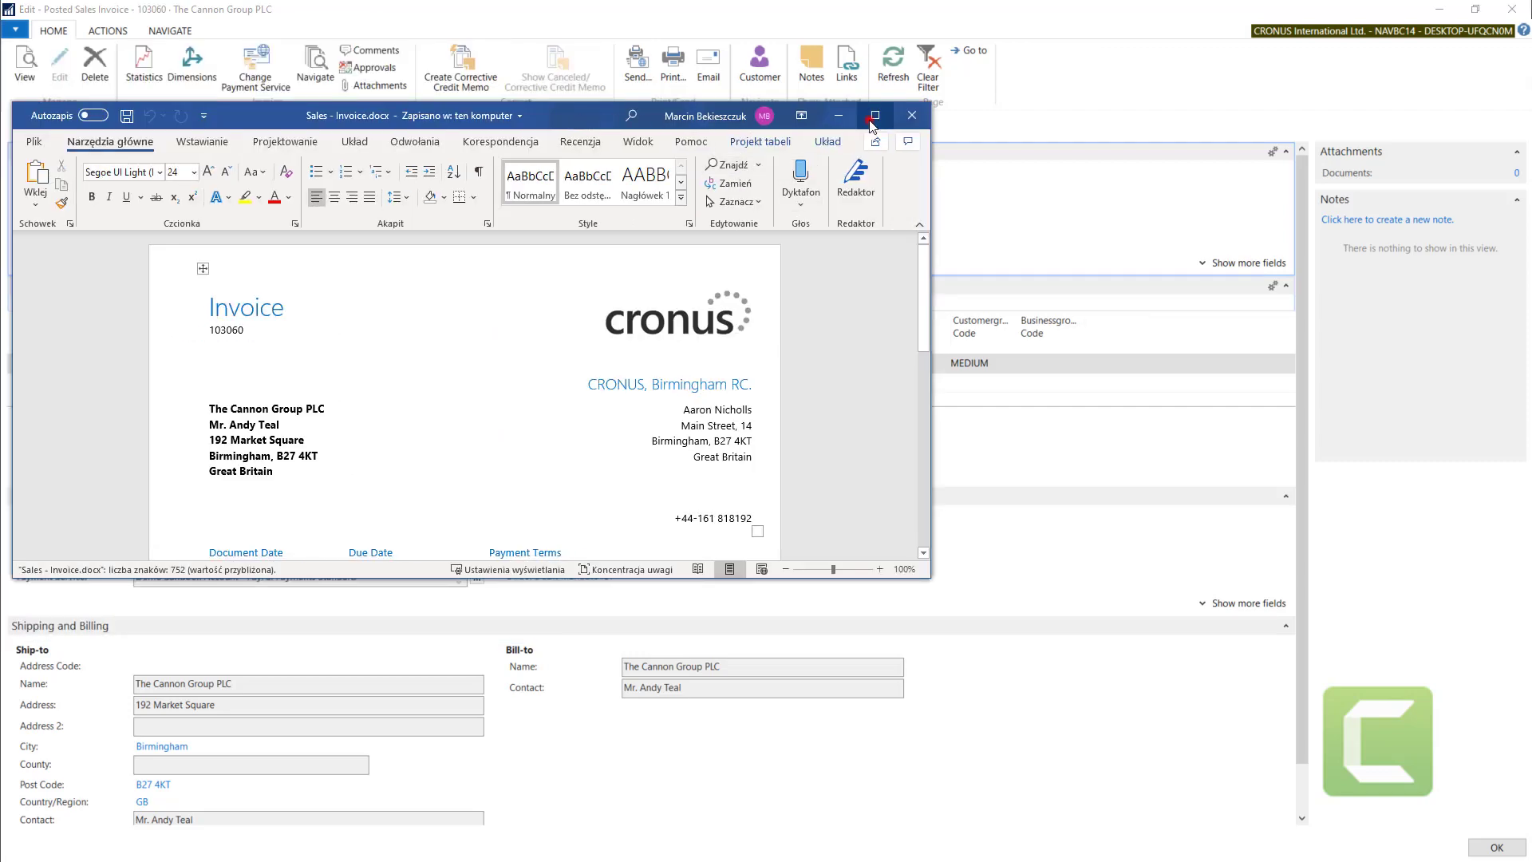
{"action": "left_click", "coordinate": [874, 117]}
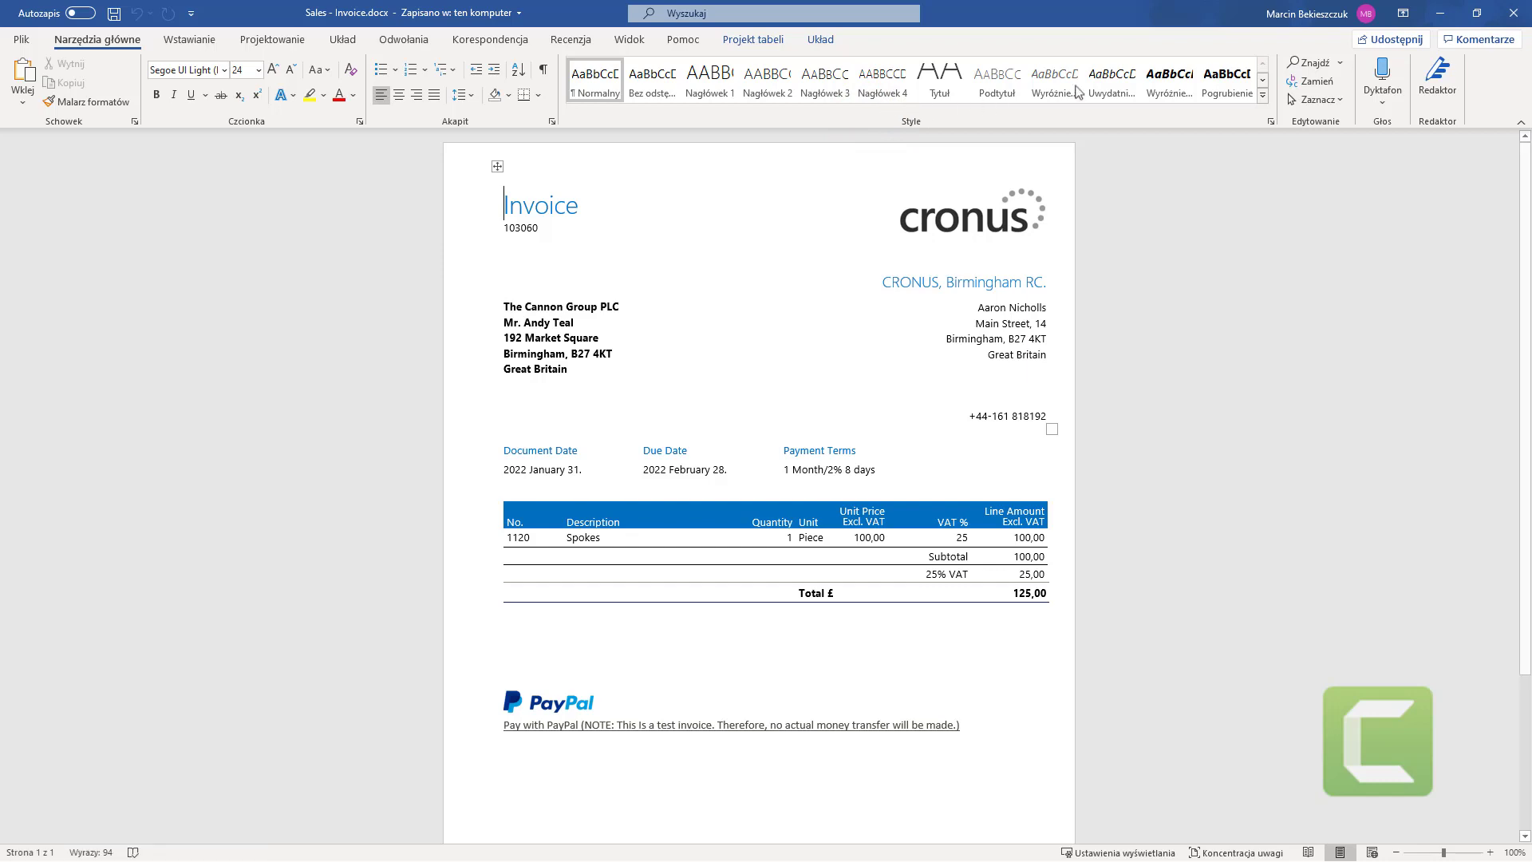
{"action": "left_click", "coordinate": [1513, 13]}
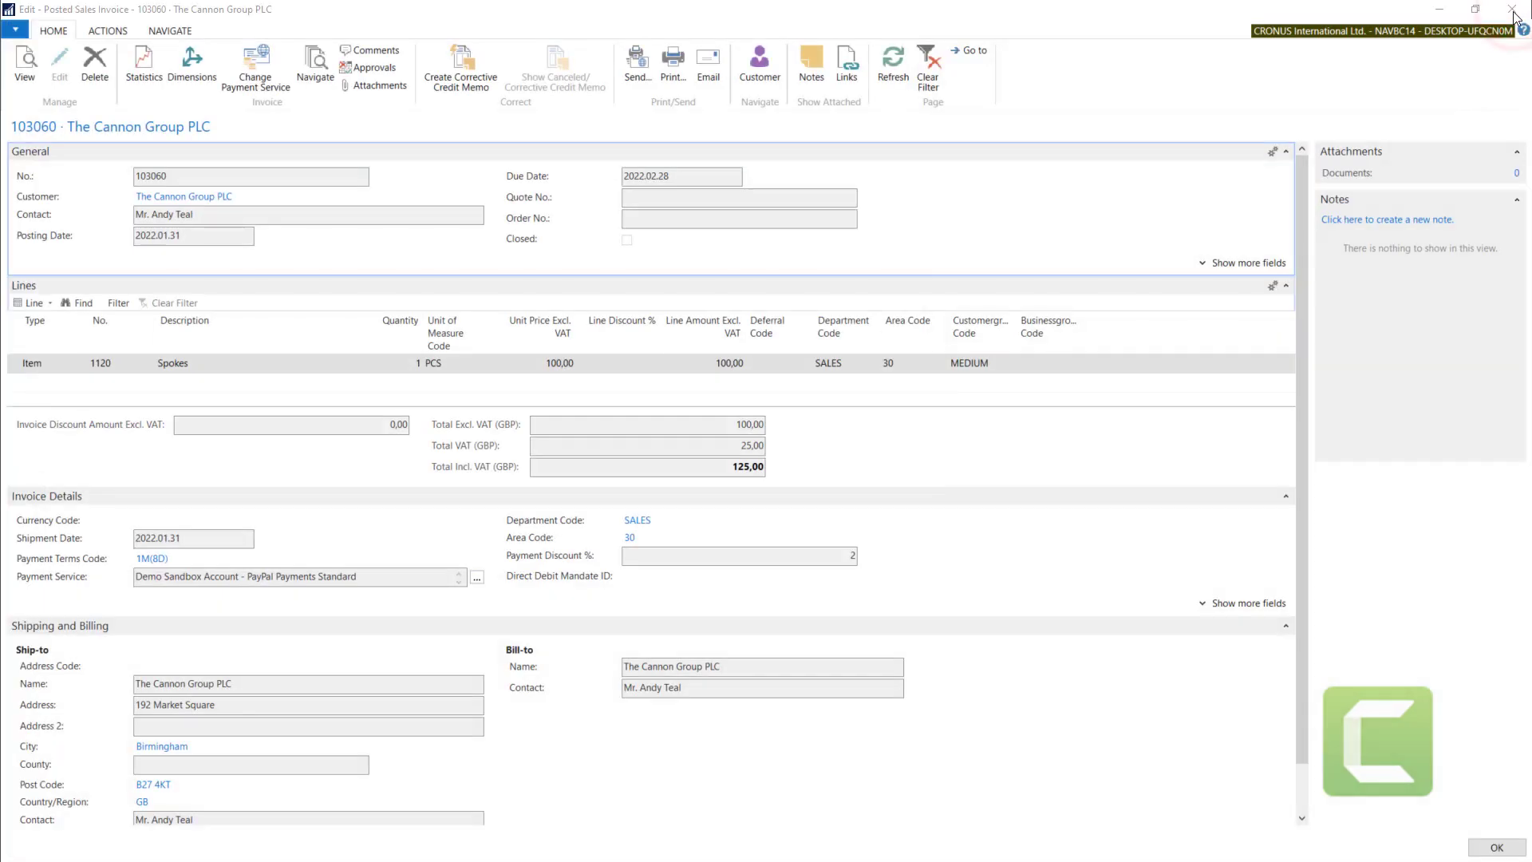
Navigate to the posted invoice's related entries, view its Value Entries, and close the open pages back to the Sales Invoices list
{"action": "left_click", "coordinate": [312, 73]}
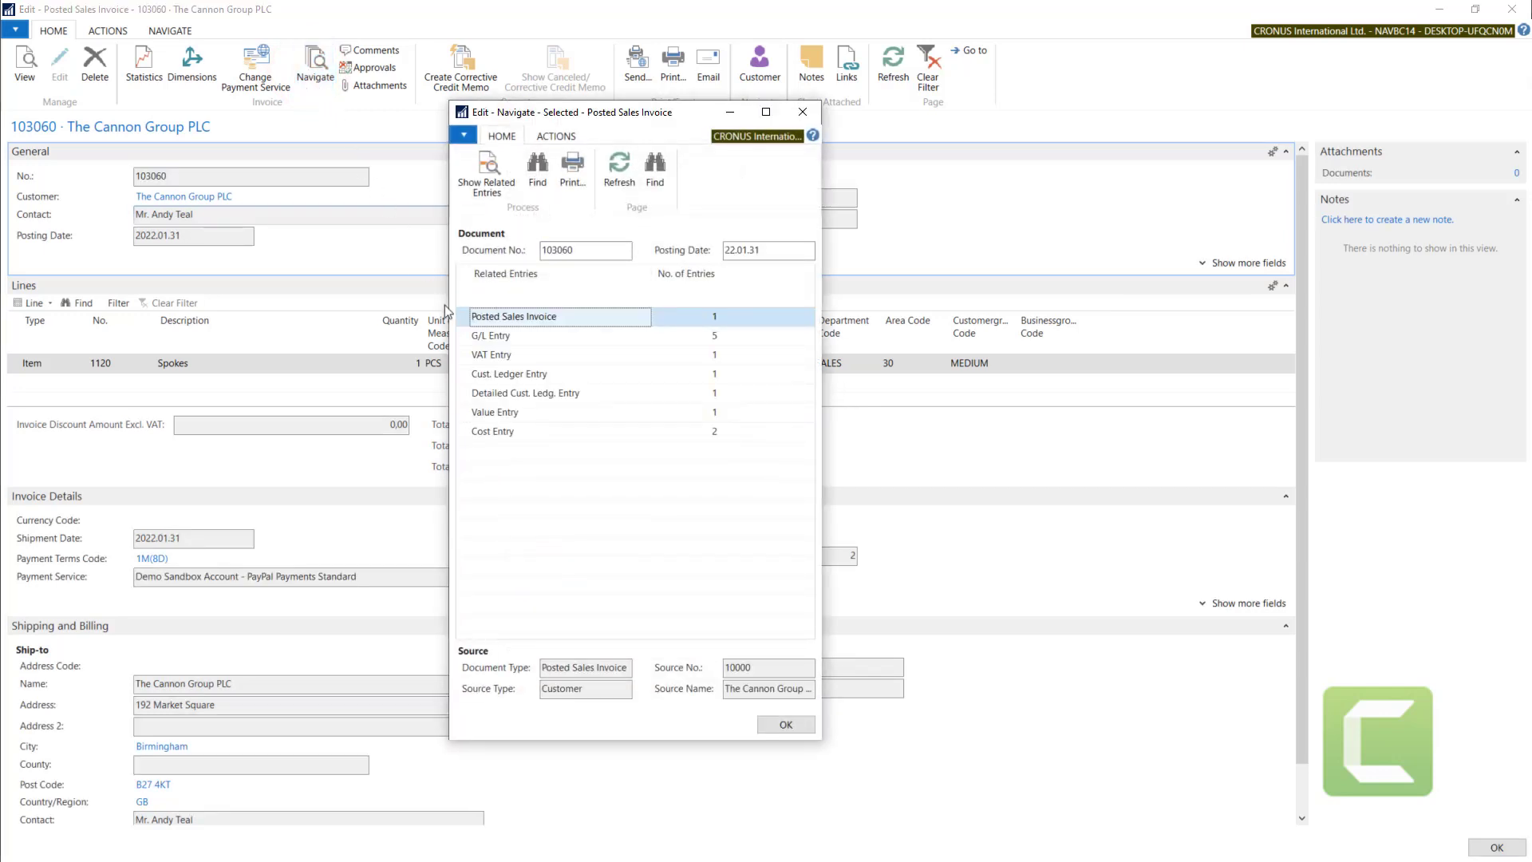
{"action": "left_click", "coordinate": [509, 417]}
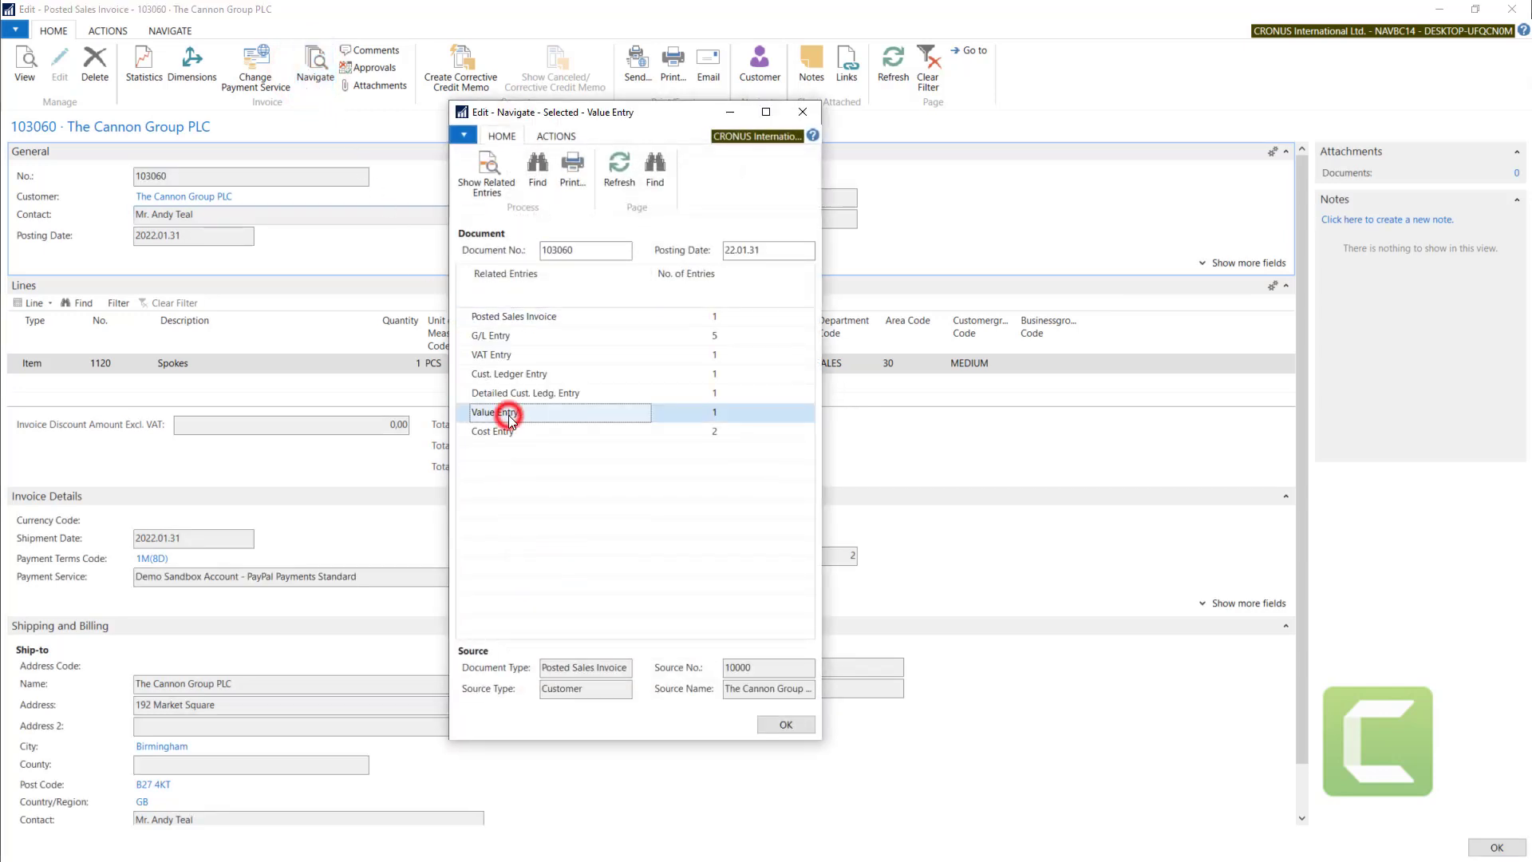
{"action": "left_click", "coordinate": [715, 411]}
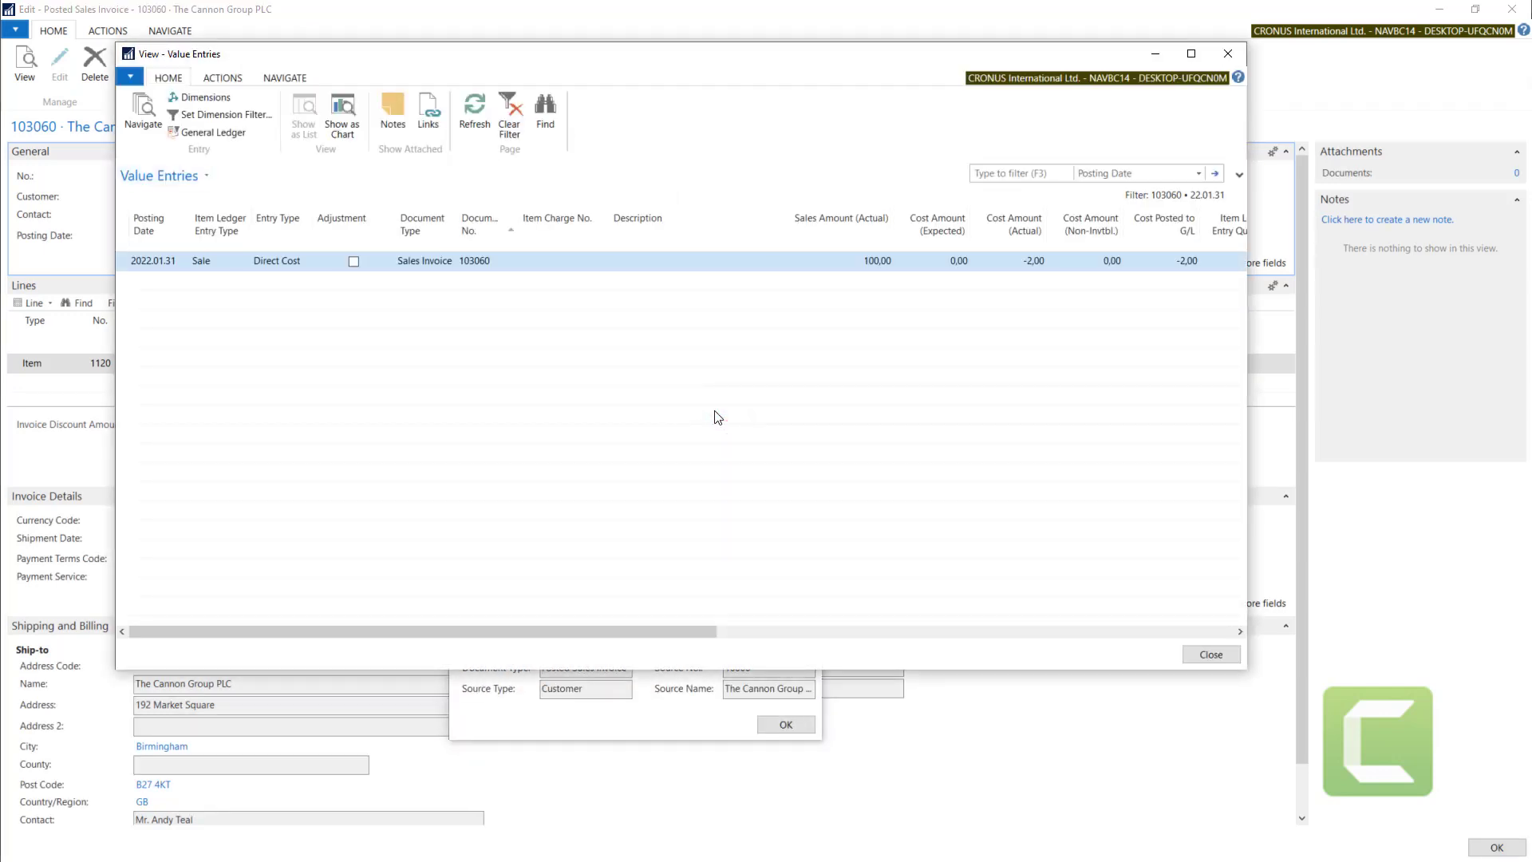
{"action": "mouse_move", "coordinate": [273, 631]}
{"action": "left_mouse_down"}
{"action": "mouse_move", "coordinate": [570, 620]}
{"action": "mouse_move", "coordinate": [263, 622]}
{"action": "left_mouse_up"}
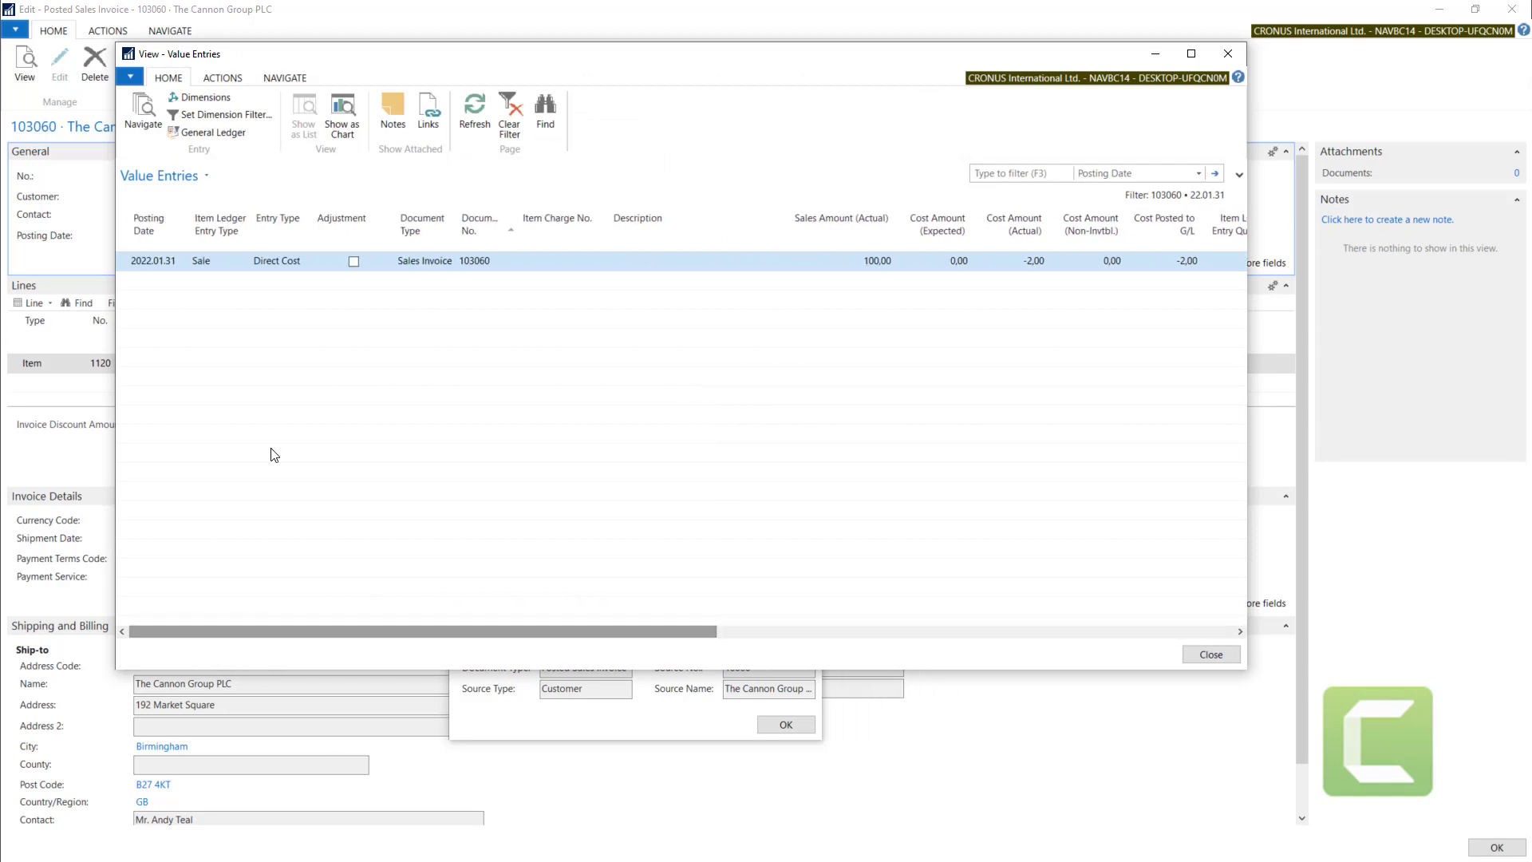
{"action": "left_click", "coordinate": [1228, 54]}
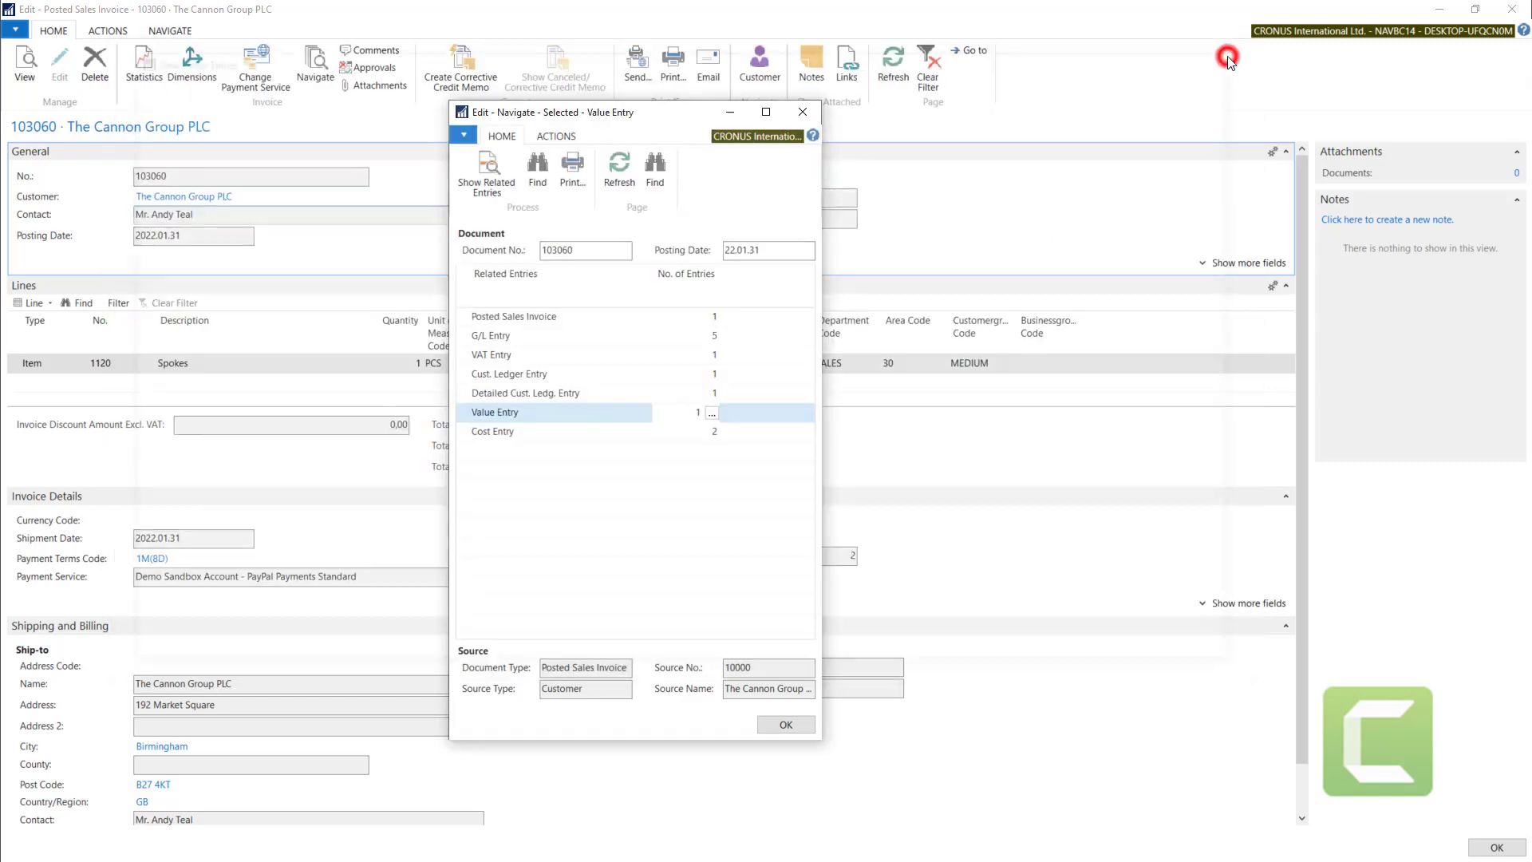
{"action": "left_click", "coordinate": [802, 113]}
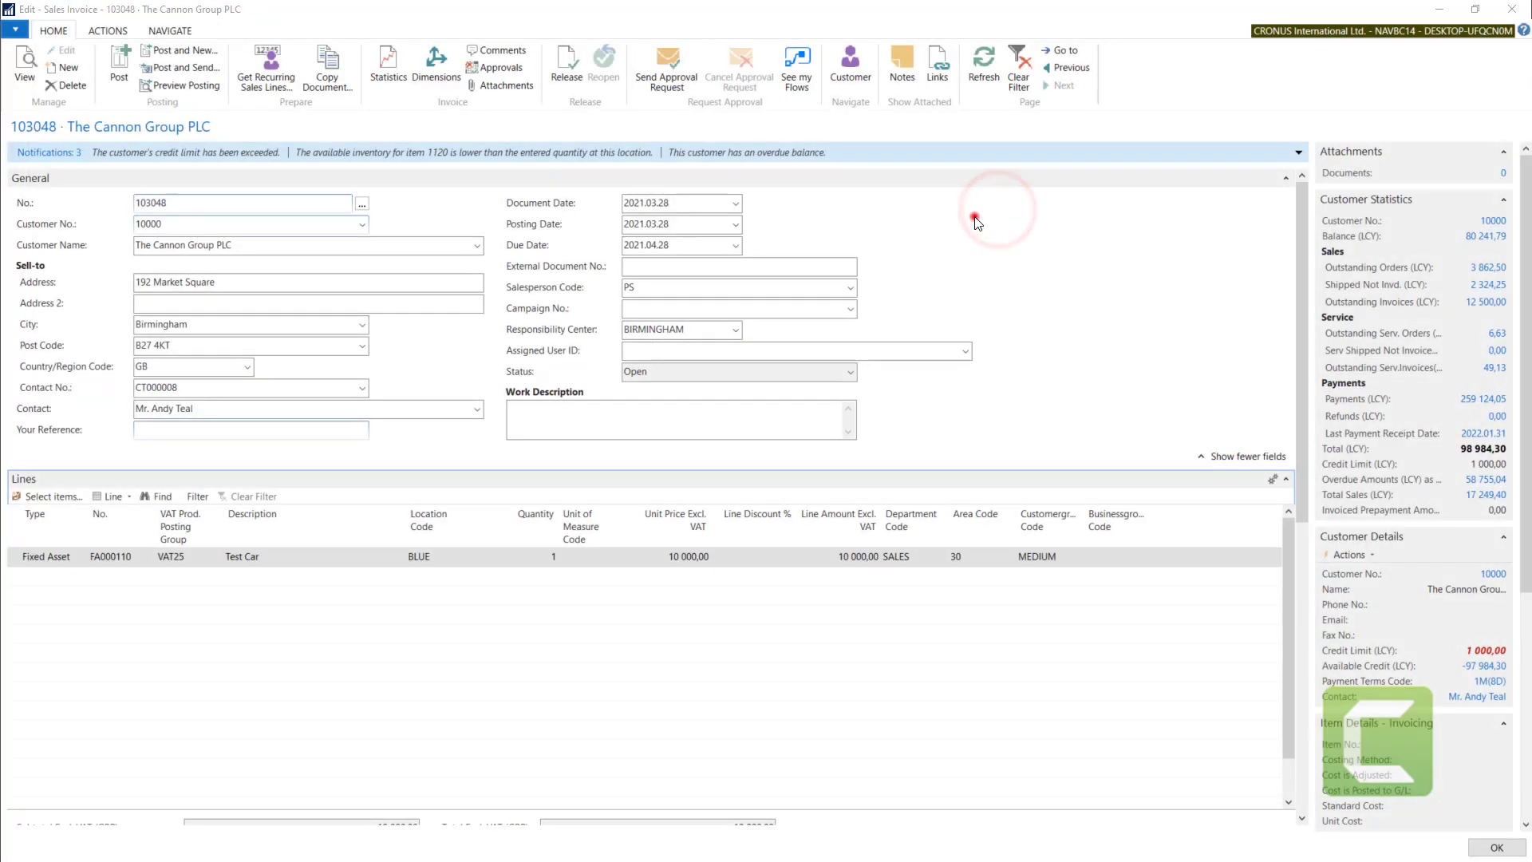
{"action": "key", "text": "Escape"}
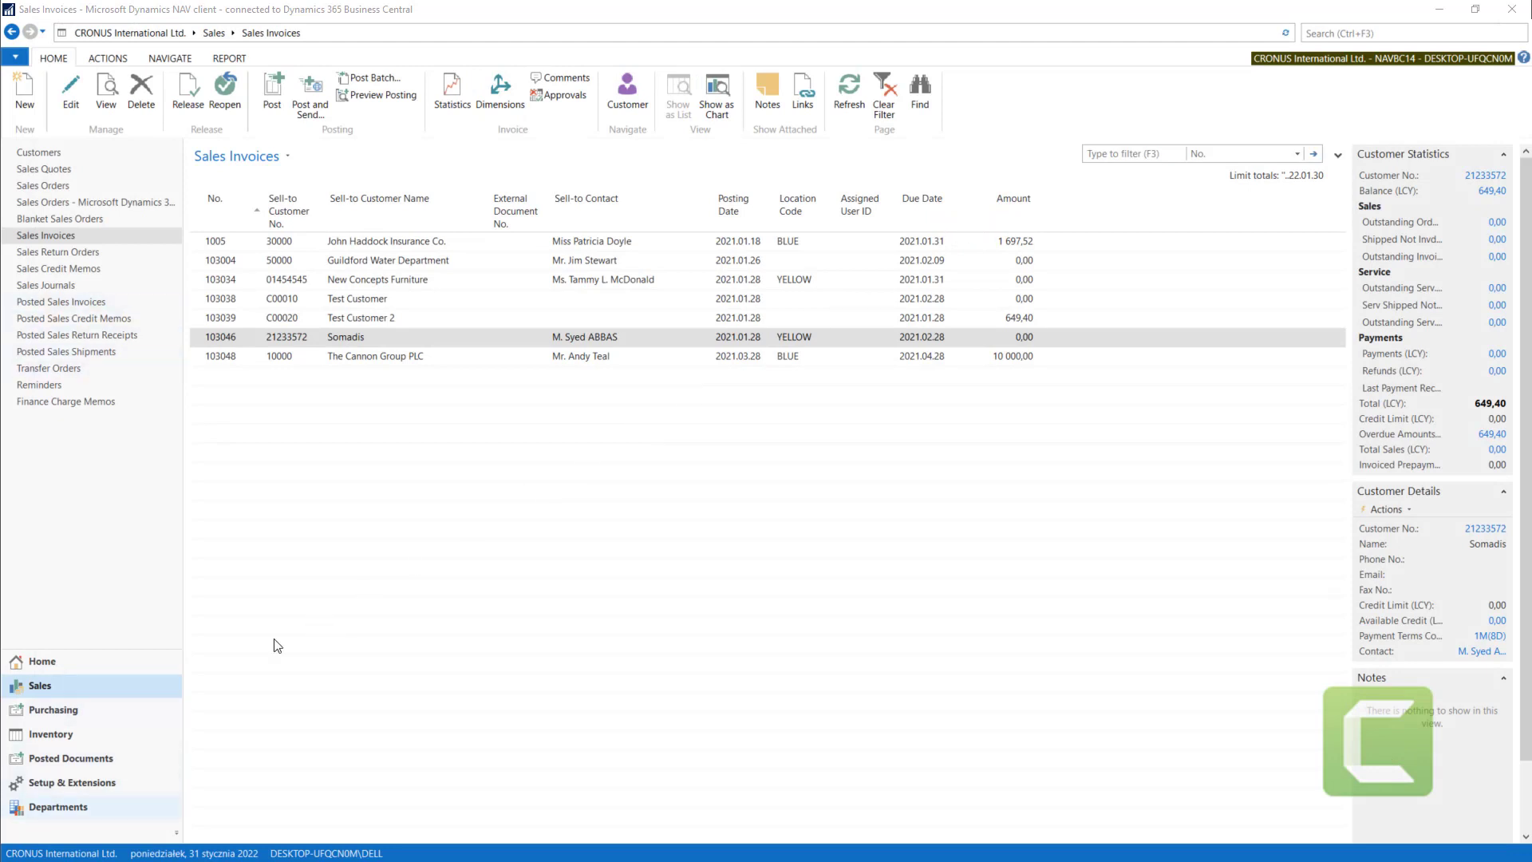
Open the Posted Sales Shipments list and sort it by No. in descending order
{"action": "left_click", "coordinate": [75, 762]}
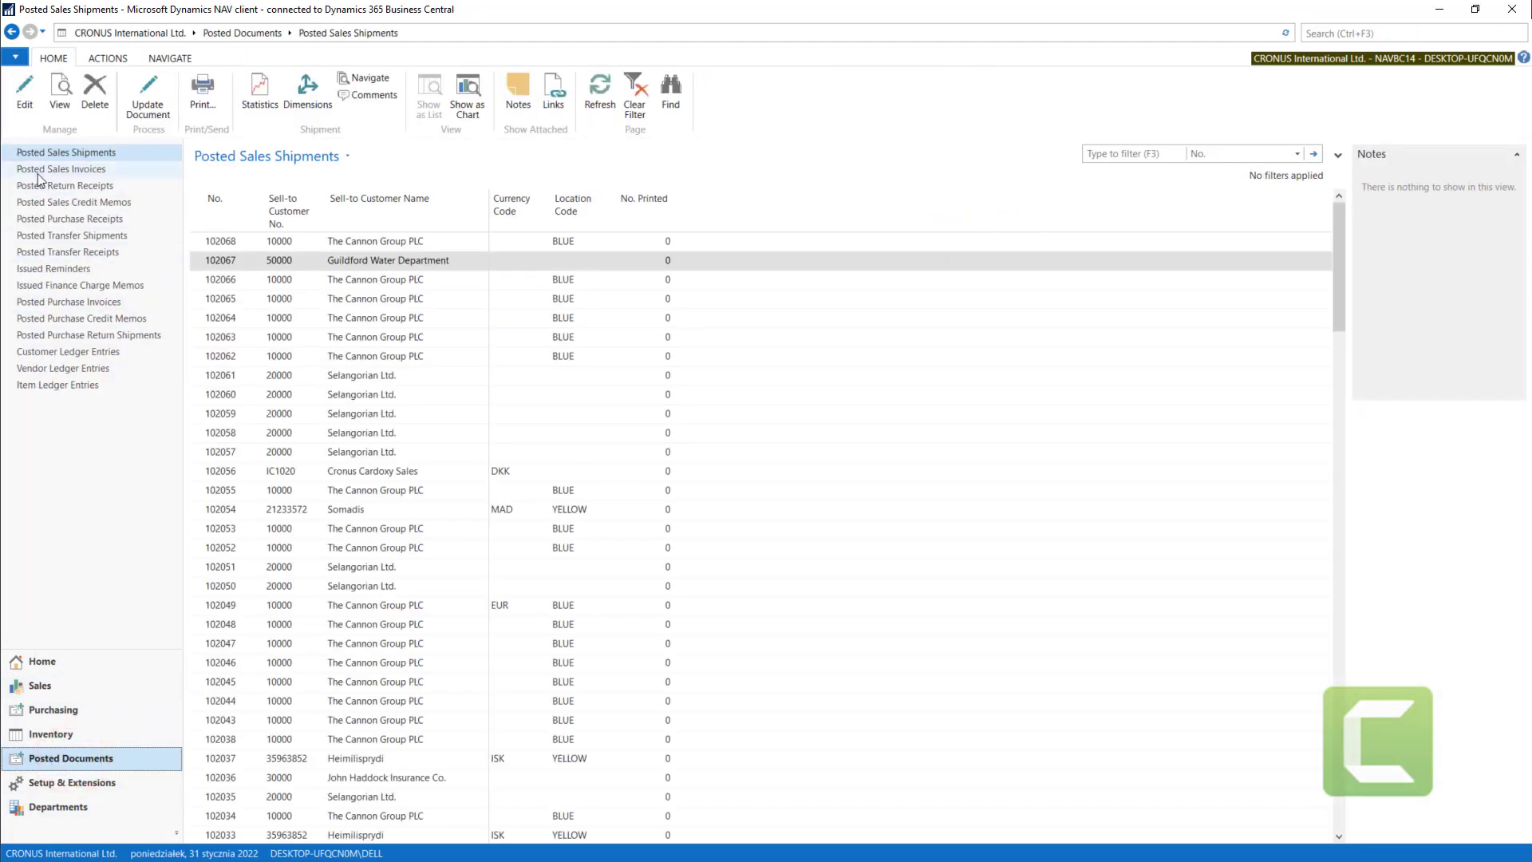
{"action": "left_click", "coordinate": [36, 153]}
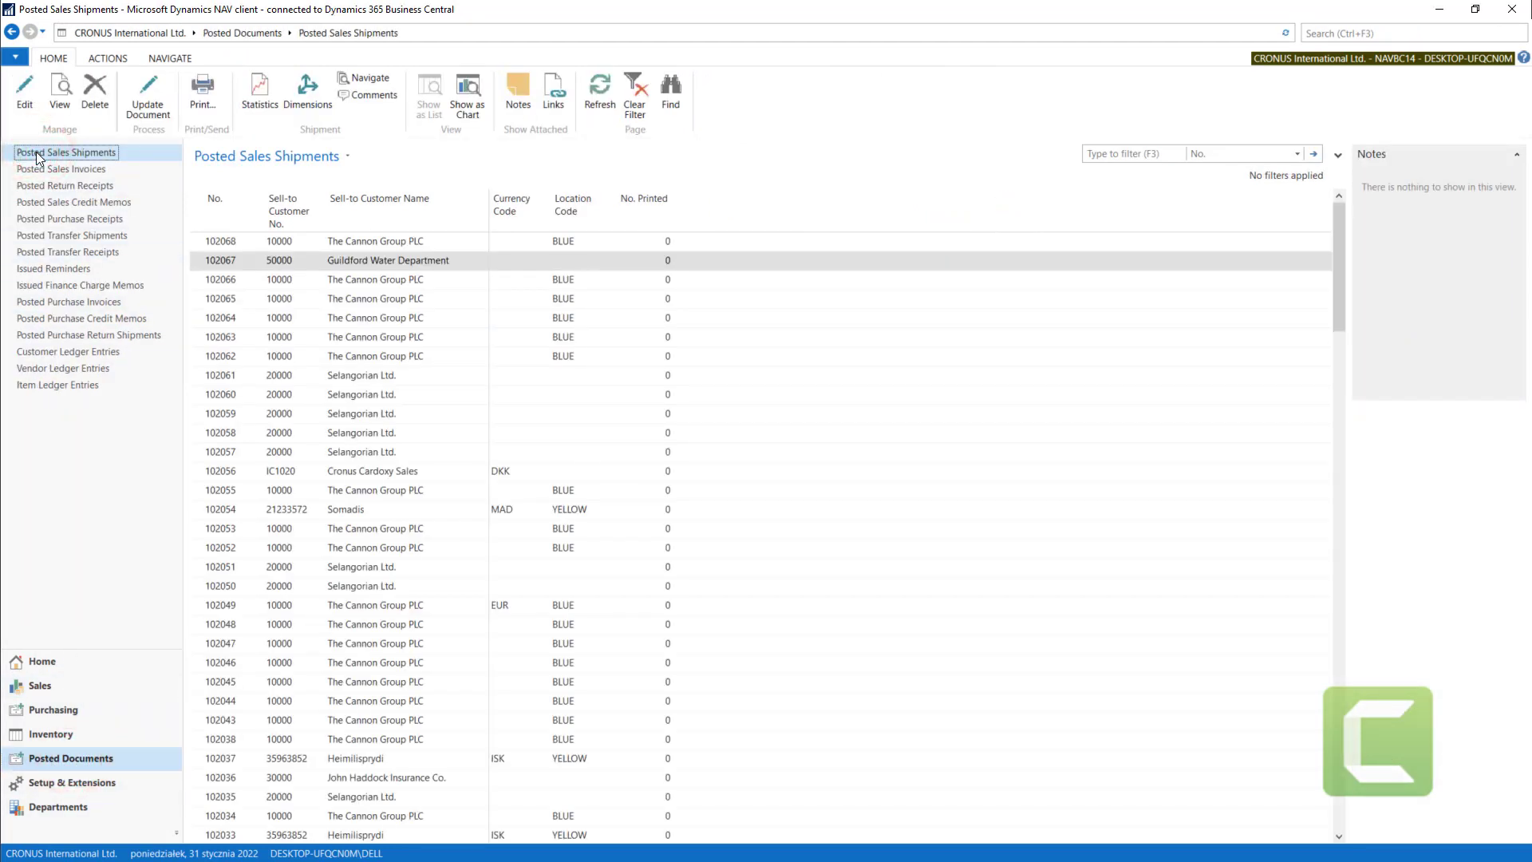
{"action": "left_click", "coordinate": [365, 244]}
{"action": "left_click", "coordinate": [213, 202]}
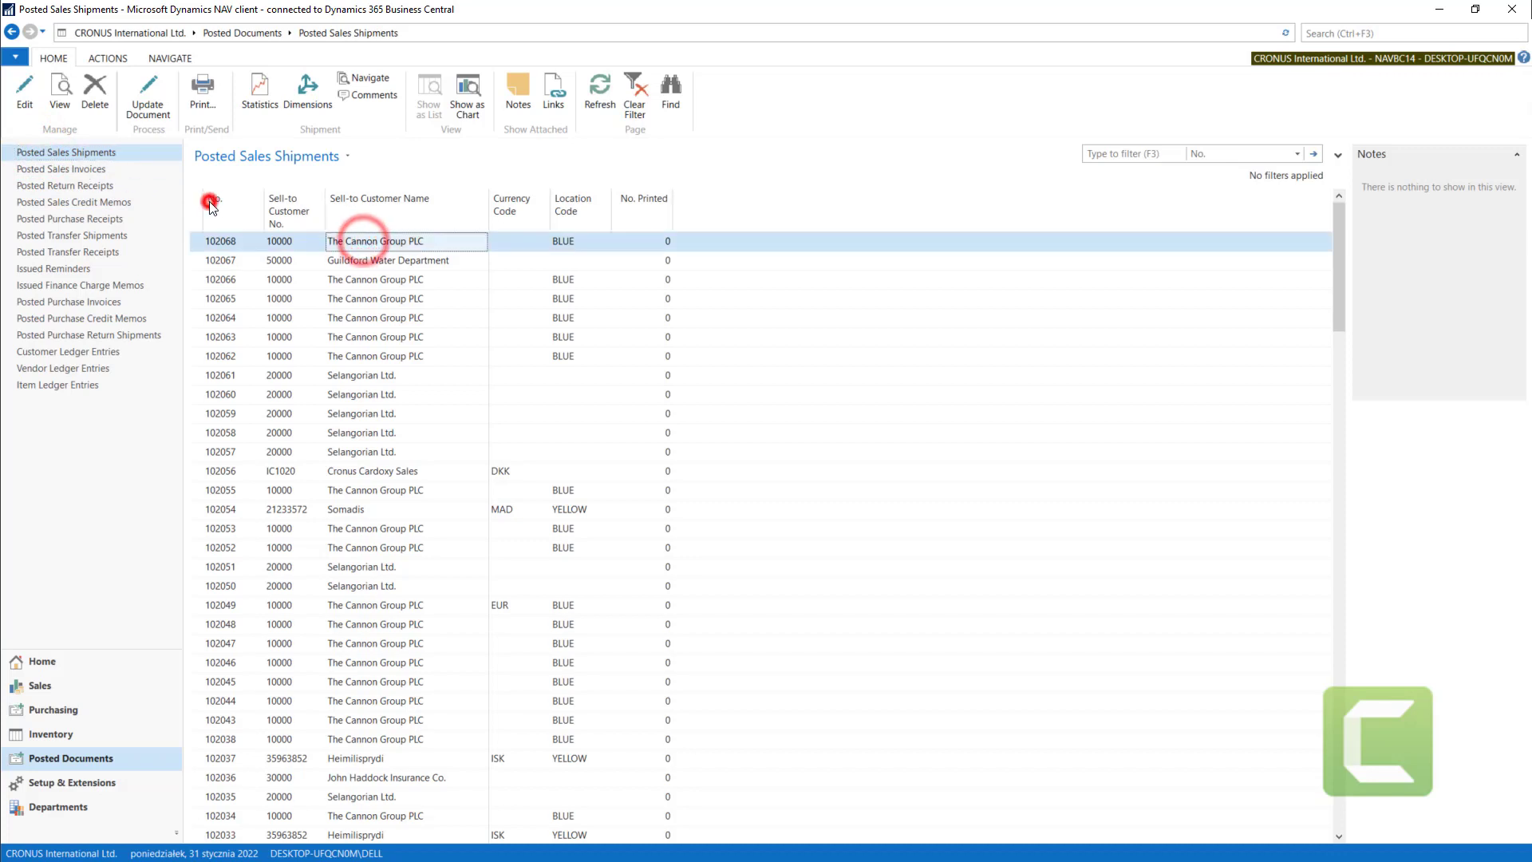
{"action": "left_click", "coordinate": [227, 206]}
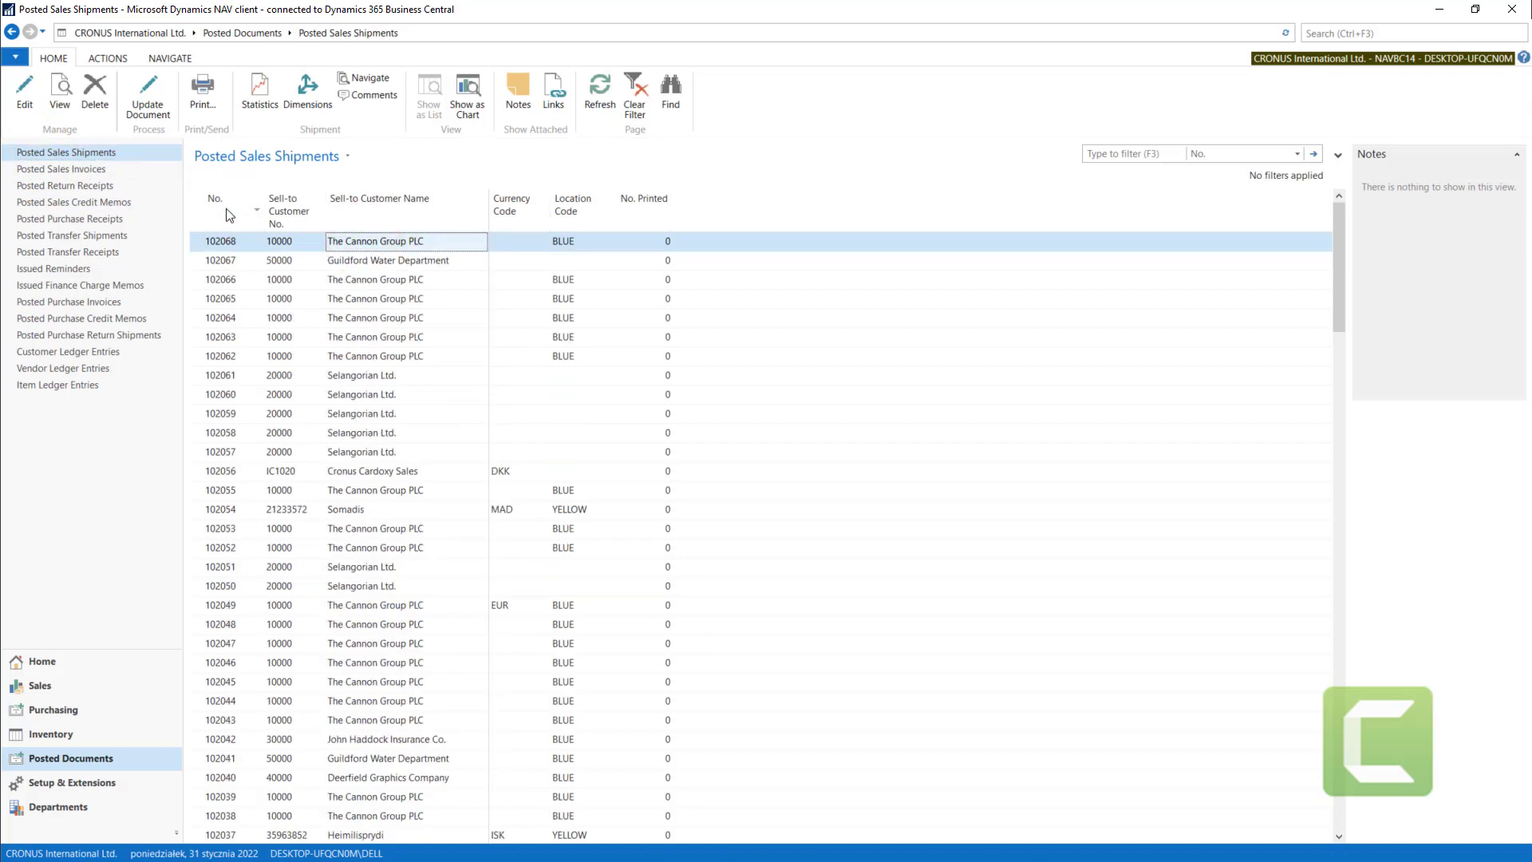
Open the newest posted shipment for The Cannon Group PLC, preview its Sales - Shipment report, and close both
{"action": "double_click", "coordinate": [222, 242]}
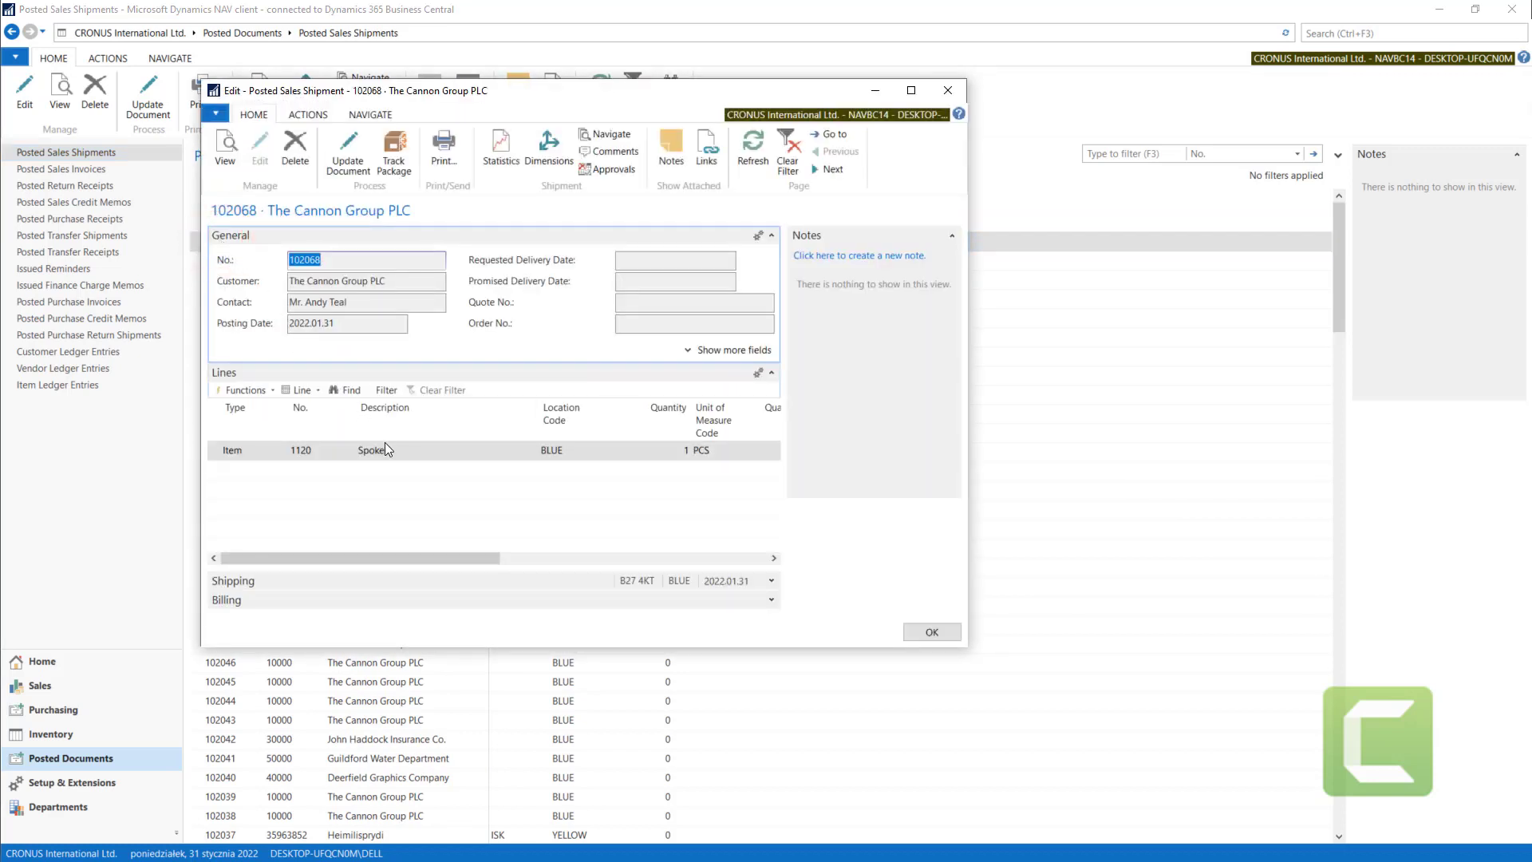
{"action": "left_click", "coordinate": [385, 445]}
{"action": "mouse_move", "coordinate": [350, 553]}
{"action": "left_mouse_down"}
{"action": "mouse_move", "coordinate": [660, 561]}
{"action": "mouse_move", "coordinate": [403, 558]}
{"action": "left_mouse_up"}
{"action": "left_click", "coordinate": [448, 151]}
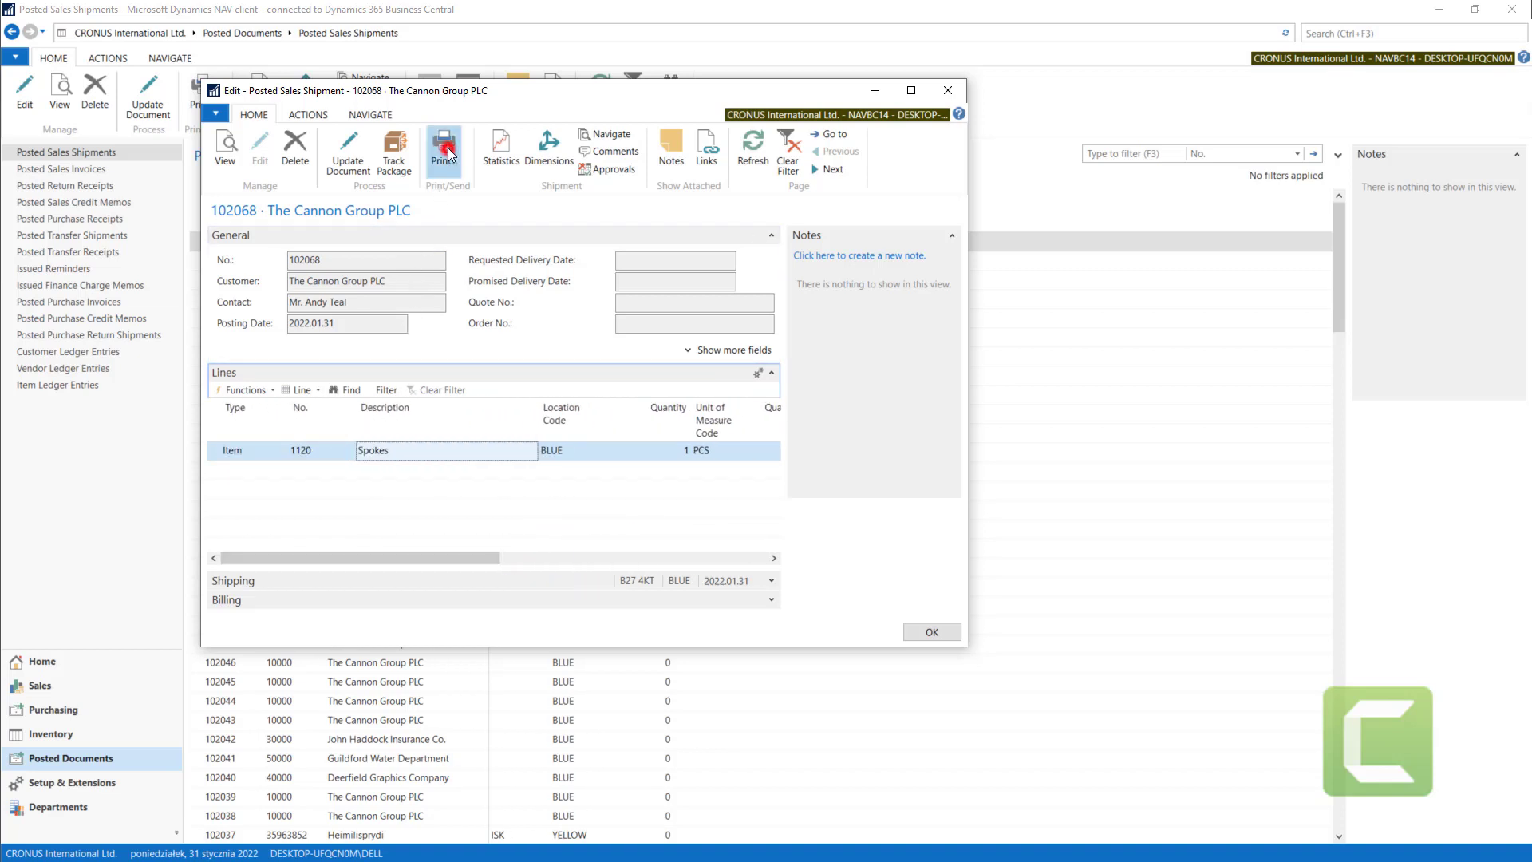
{"action": "left_click", "coordinate": [507, 530]}
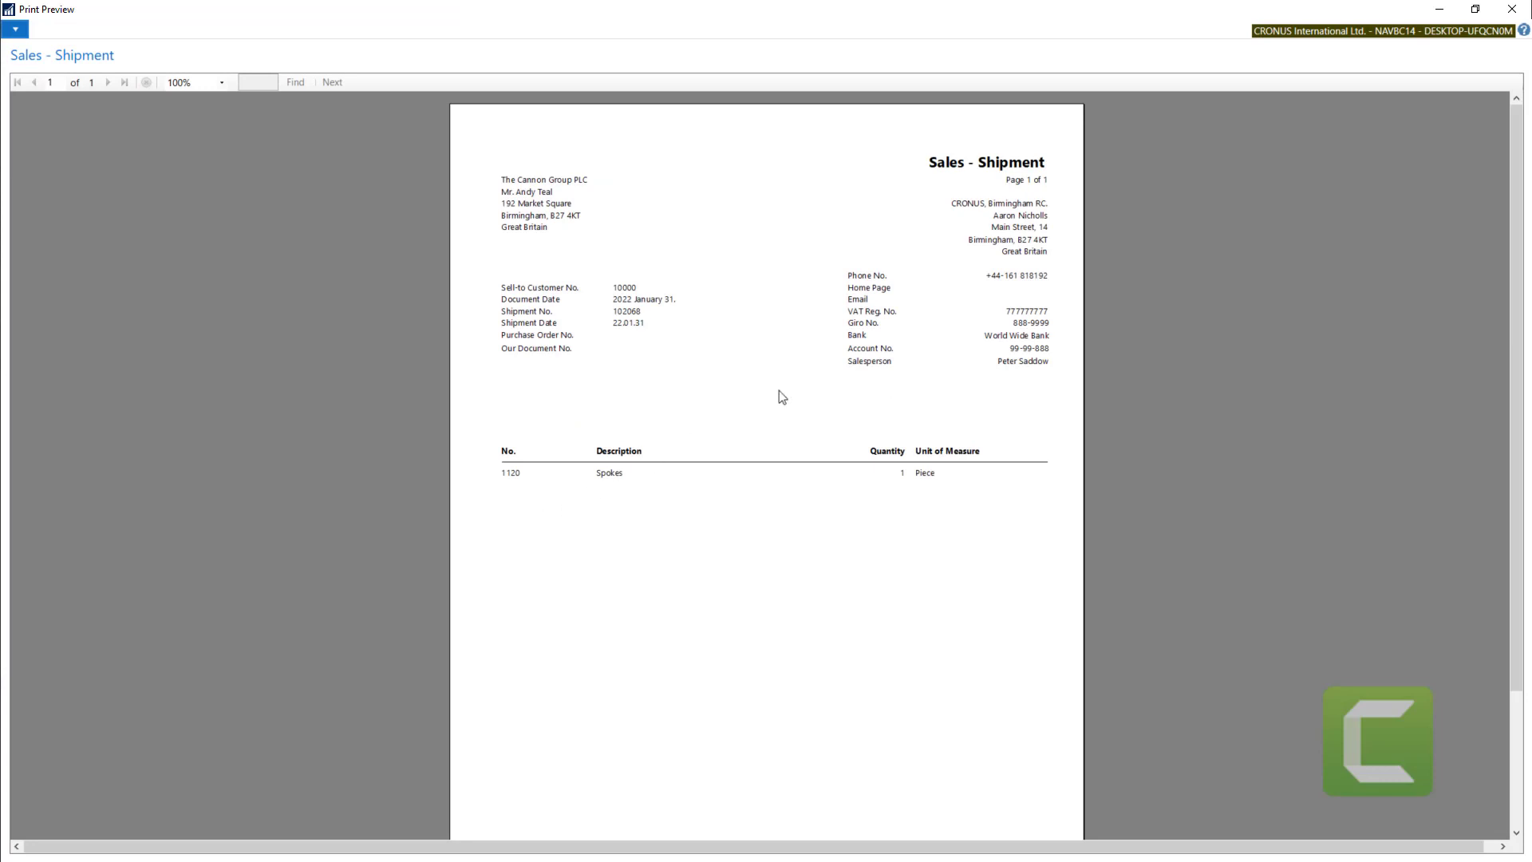
{"action": "left_click", "coordinate": [1515, 13]}
{"action": "key", "text": "Escape"}
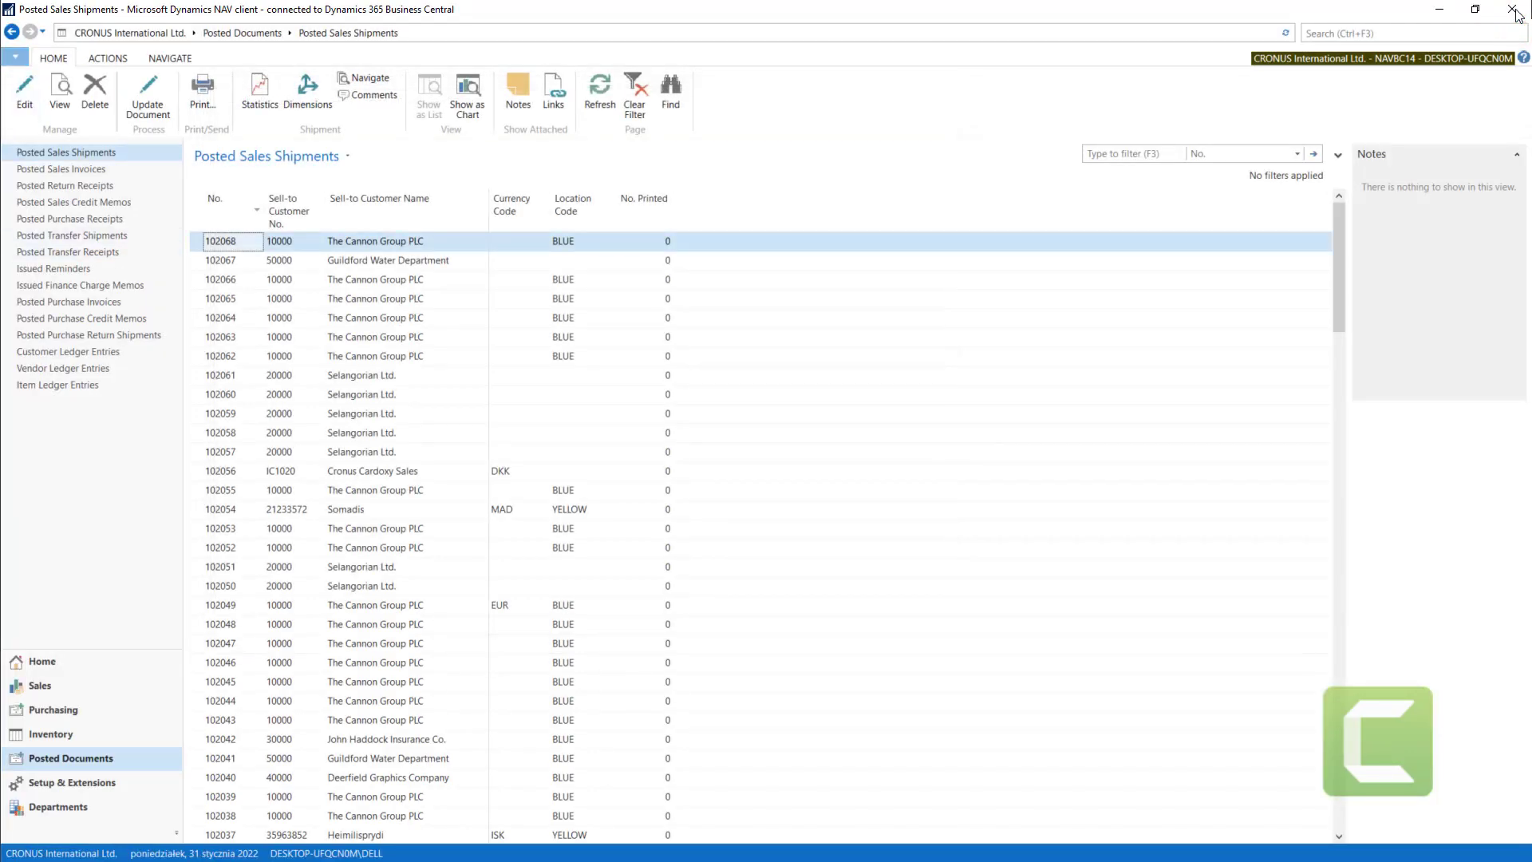
Return to the home Sales Orders list and open Sales & Receivables Setup by searching for "sal rec se"
{"action": "left_click", "coordinate": [85, 659]}
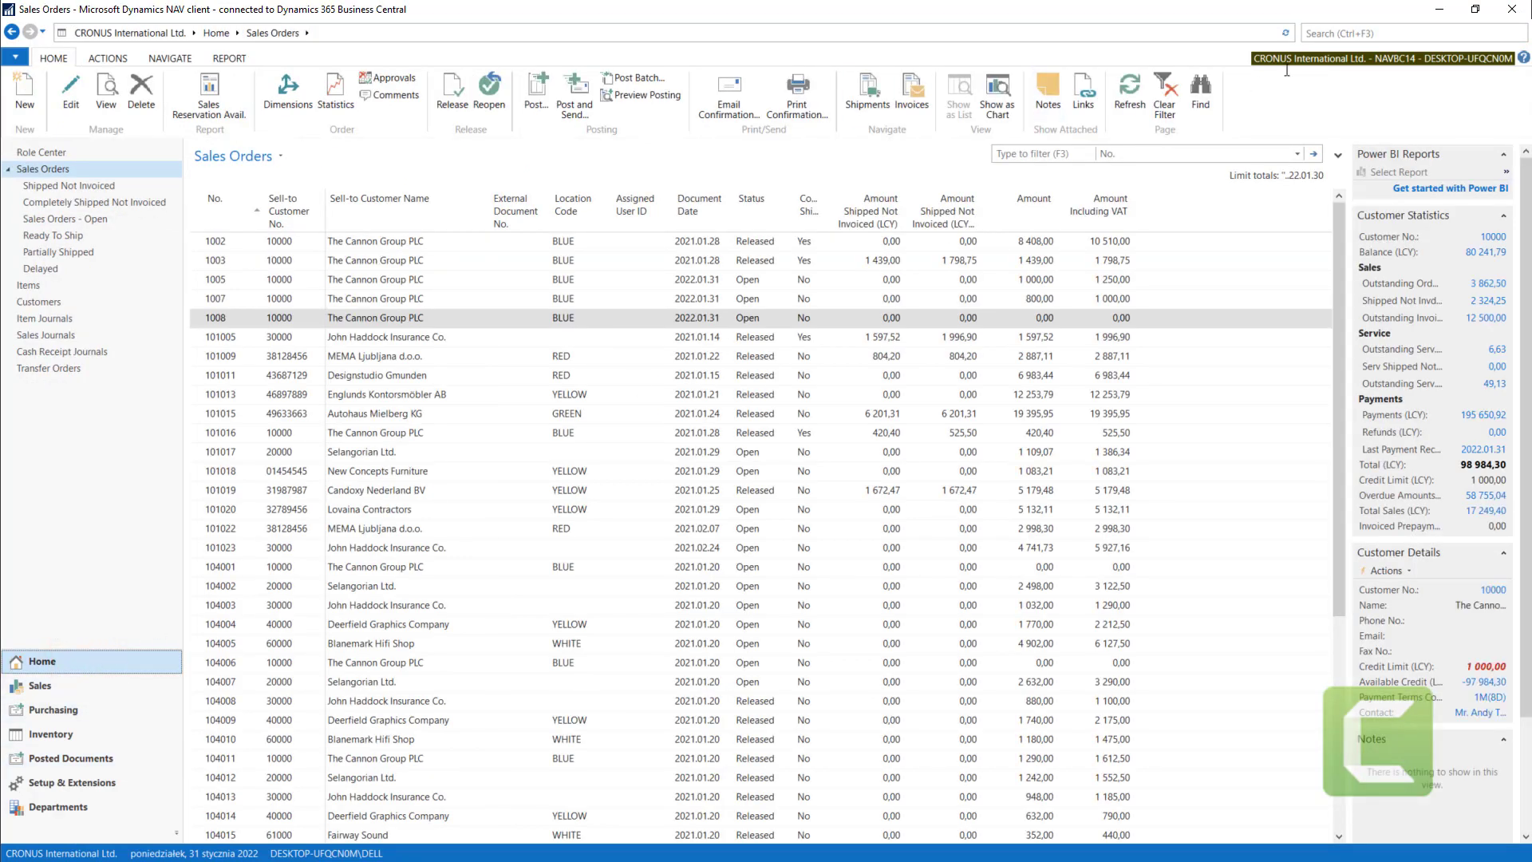
{"action": "left_click", "coordinate": [1354, 34]}
{"action": "type", "text": "sal rec se"}
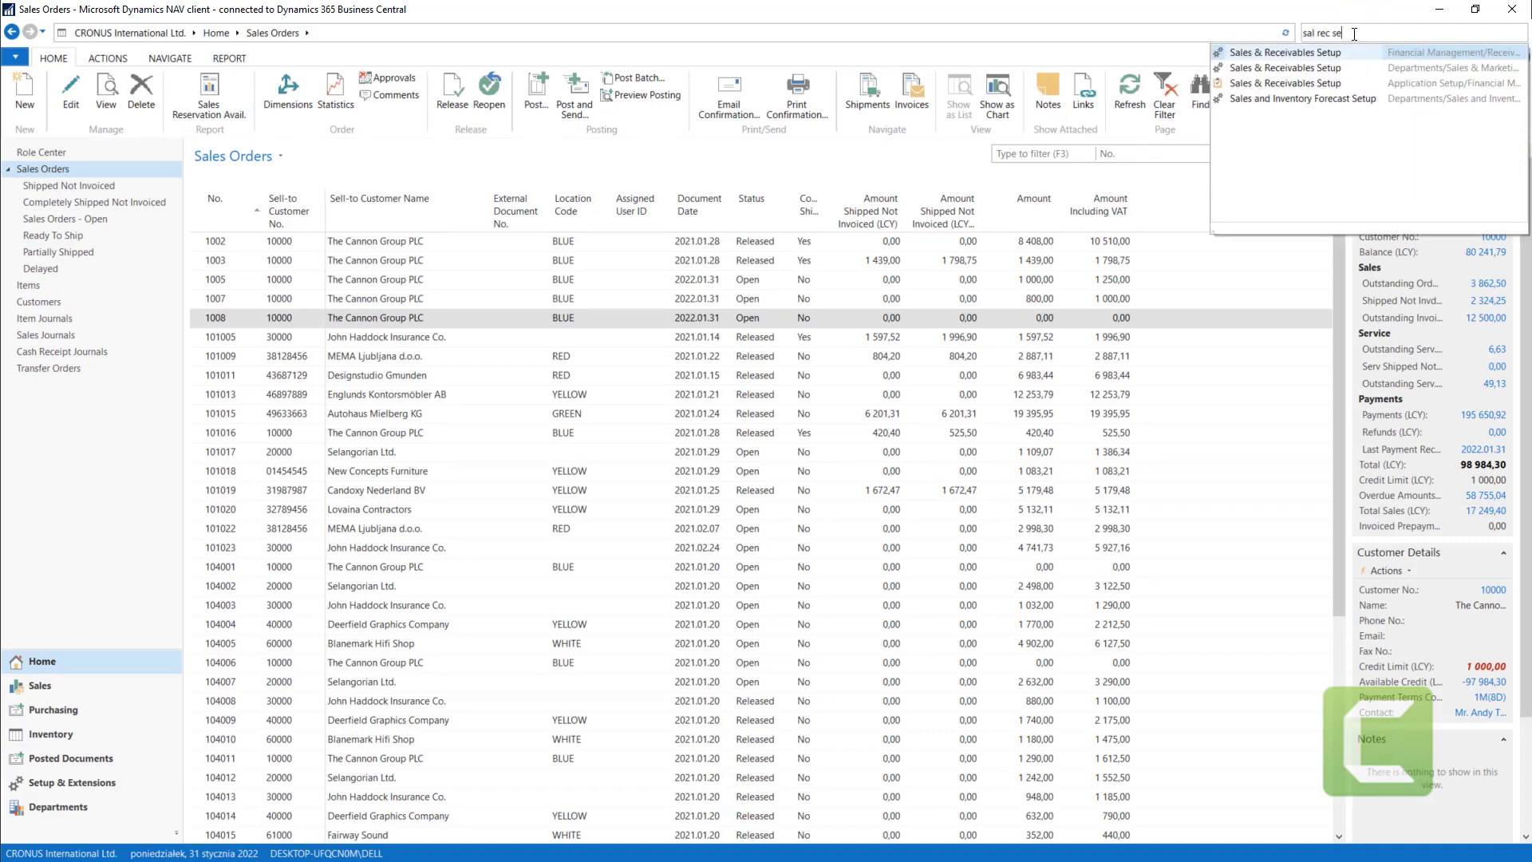
{"action": "left_click", "coordinate": [1312, 55]}
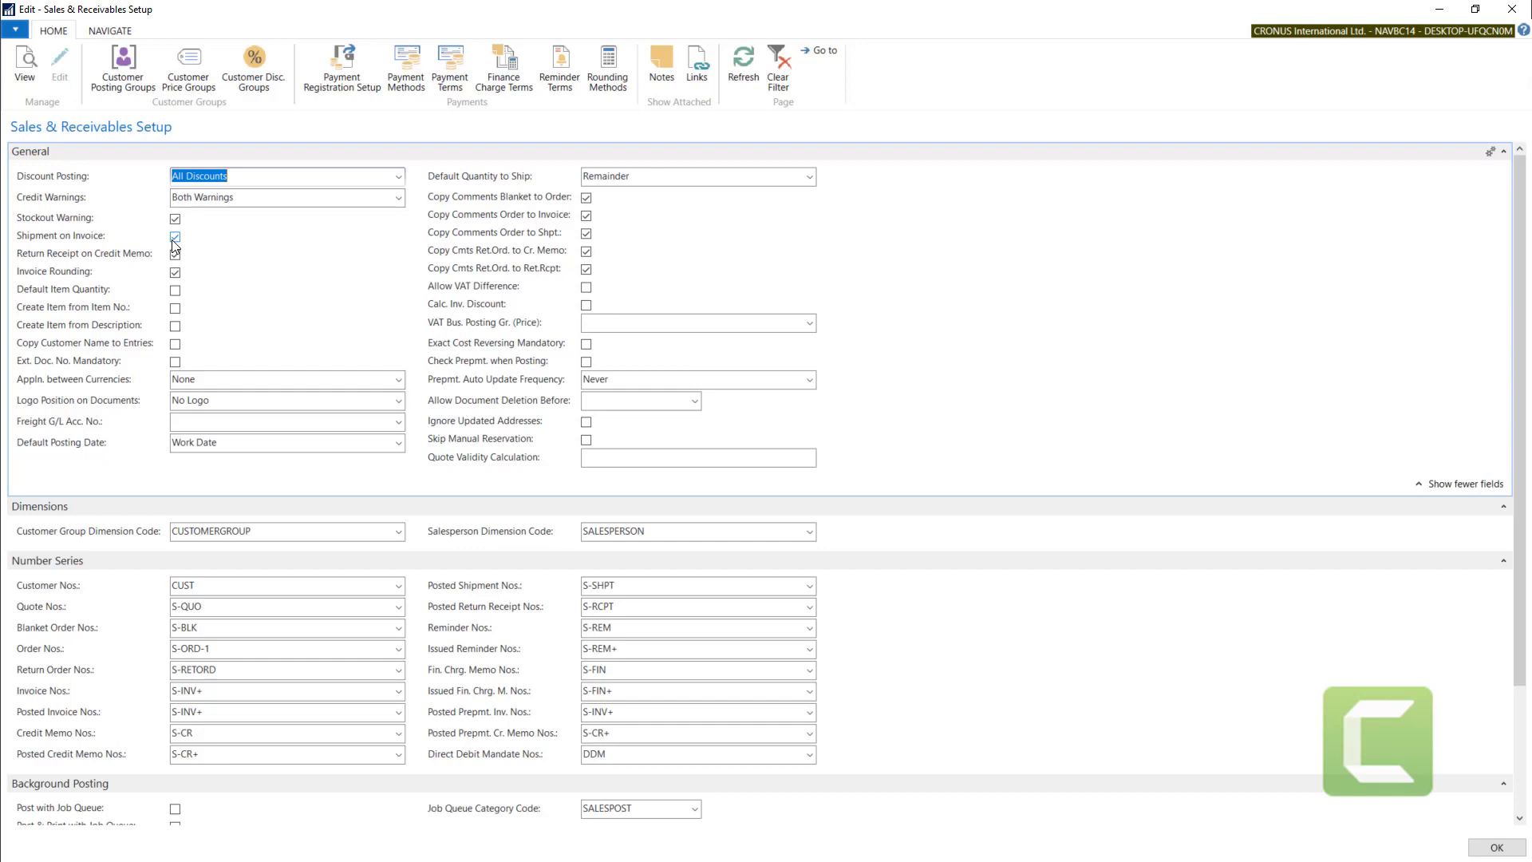
Read the Return Receipt on Credit Memo description, and turn that option off and back on
{"action": "mouse_move", "coordinate": [86, 241]}
{"action": "mouse_move", "coordinate": [20, 260]}
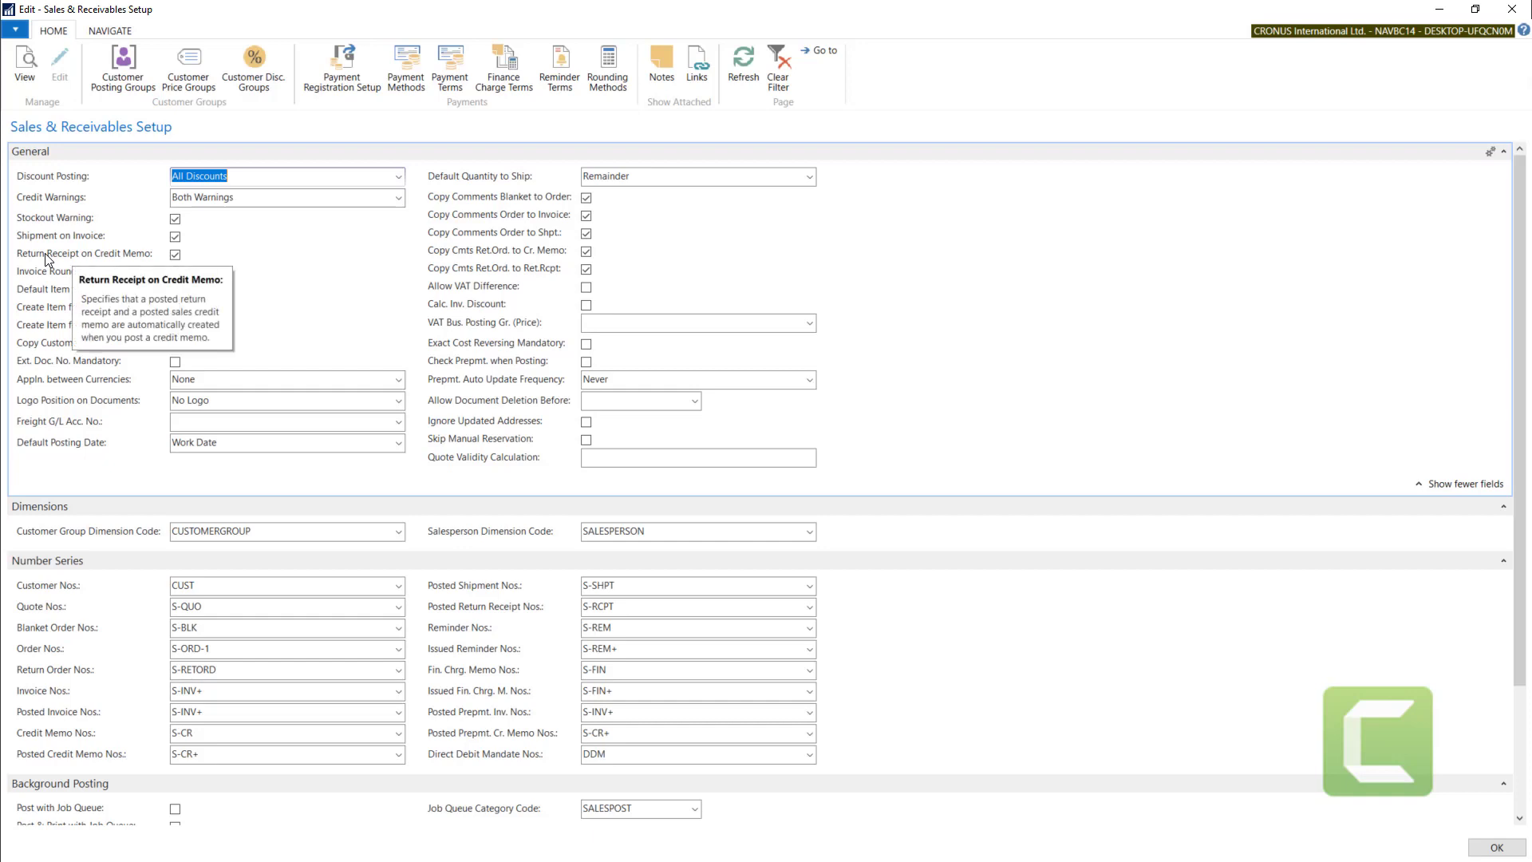
{"action": "left_click", "coordinate": [174, 254]}
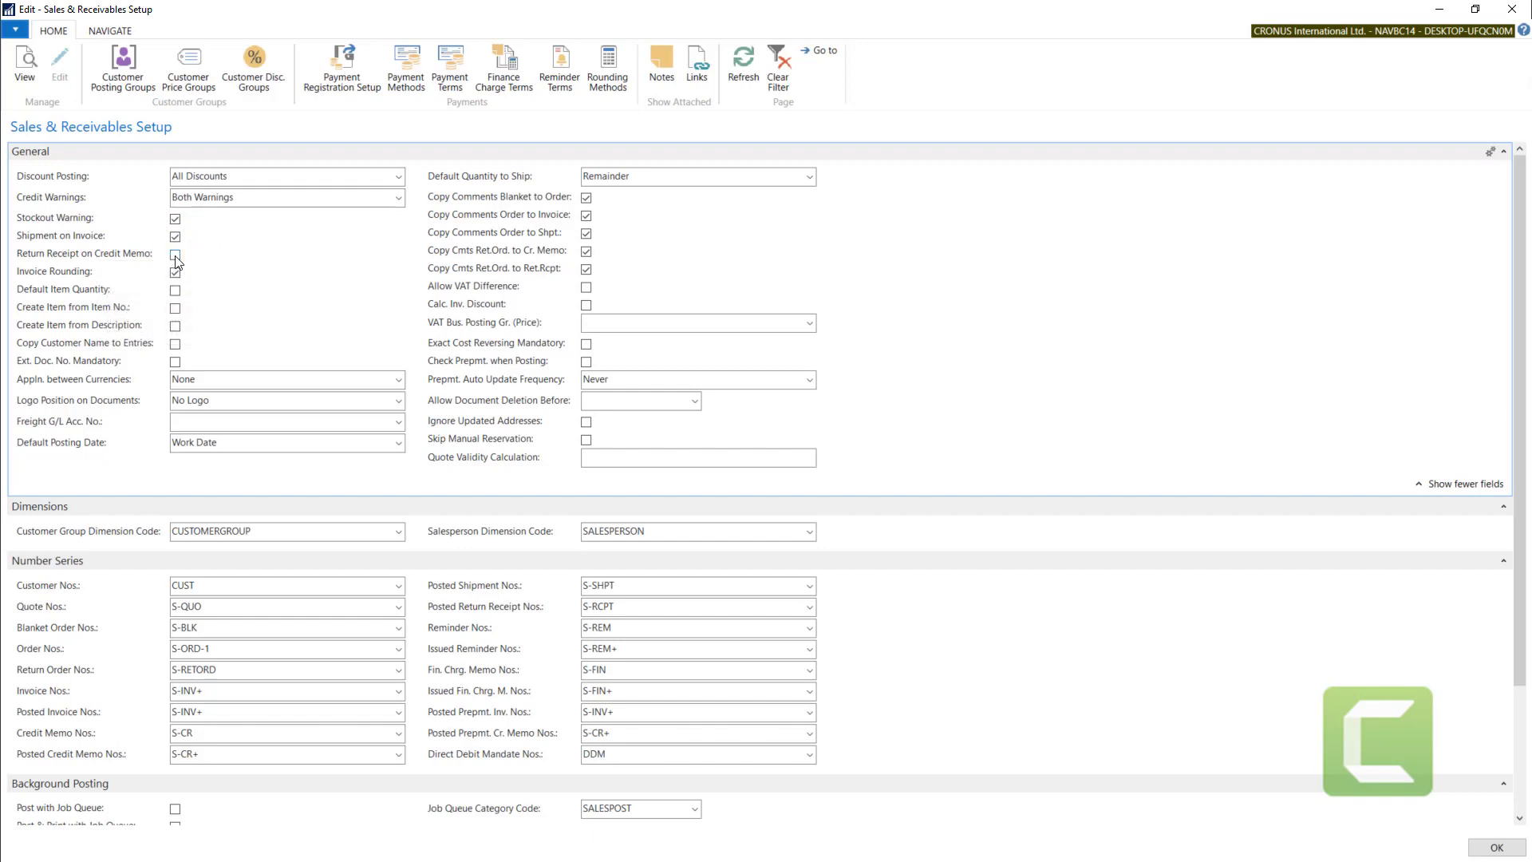
{"action": "left_click", "coordinate": [174, 255]}
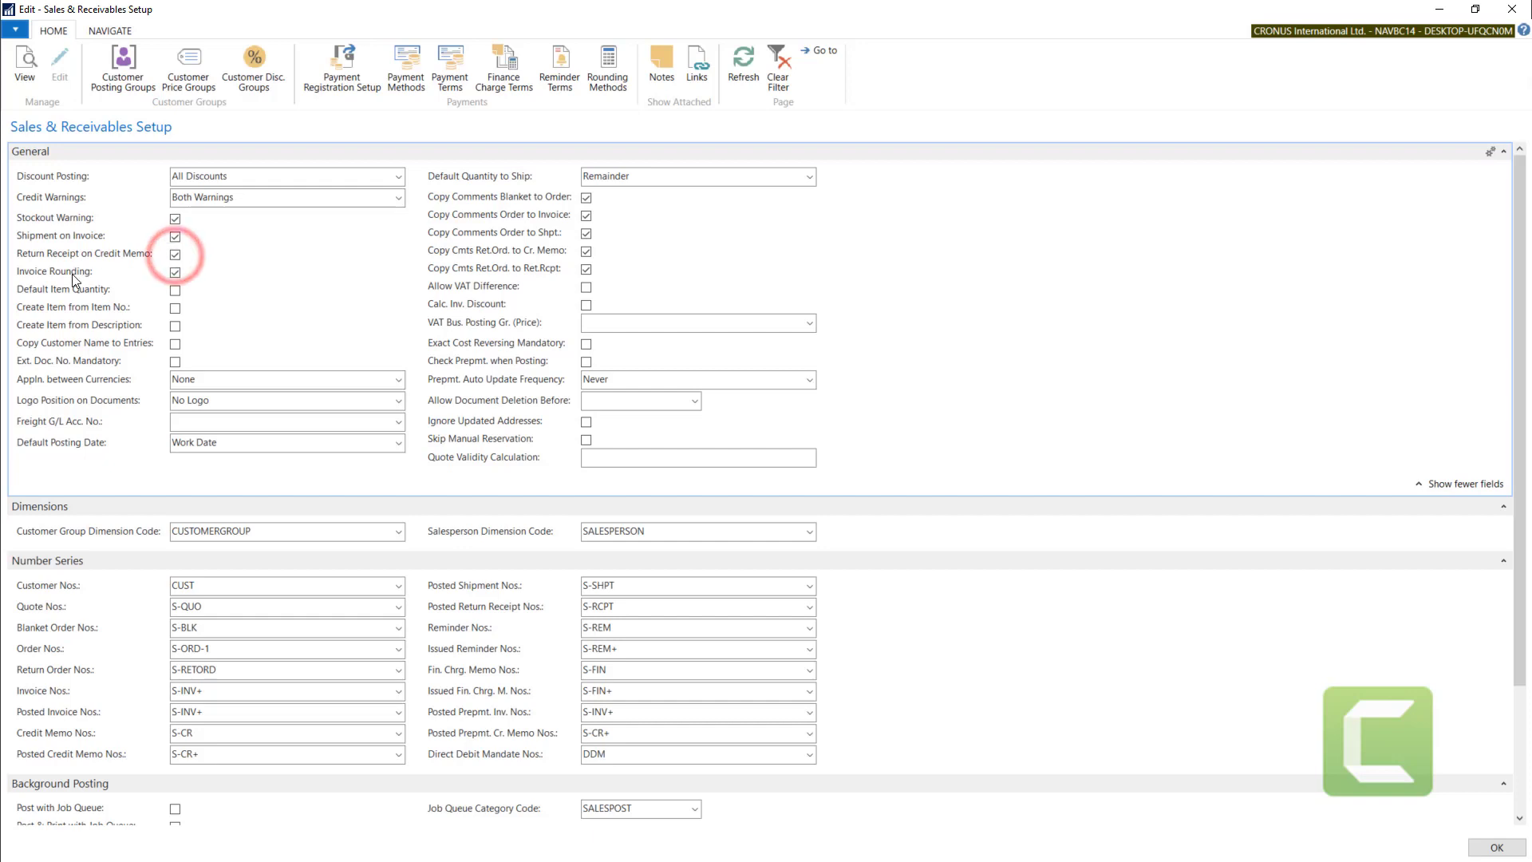
Close the Sales & Receivables Setup page and open General Ledger Setup by searching for "gen le se"
{"action": "mouse_move", "coordinate": [74, 279]}
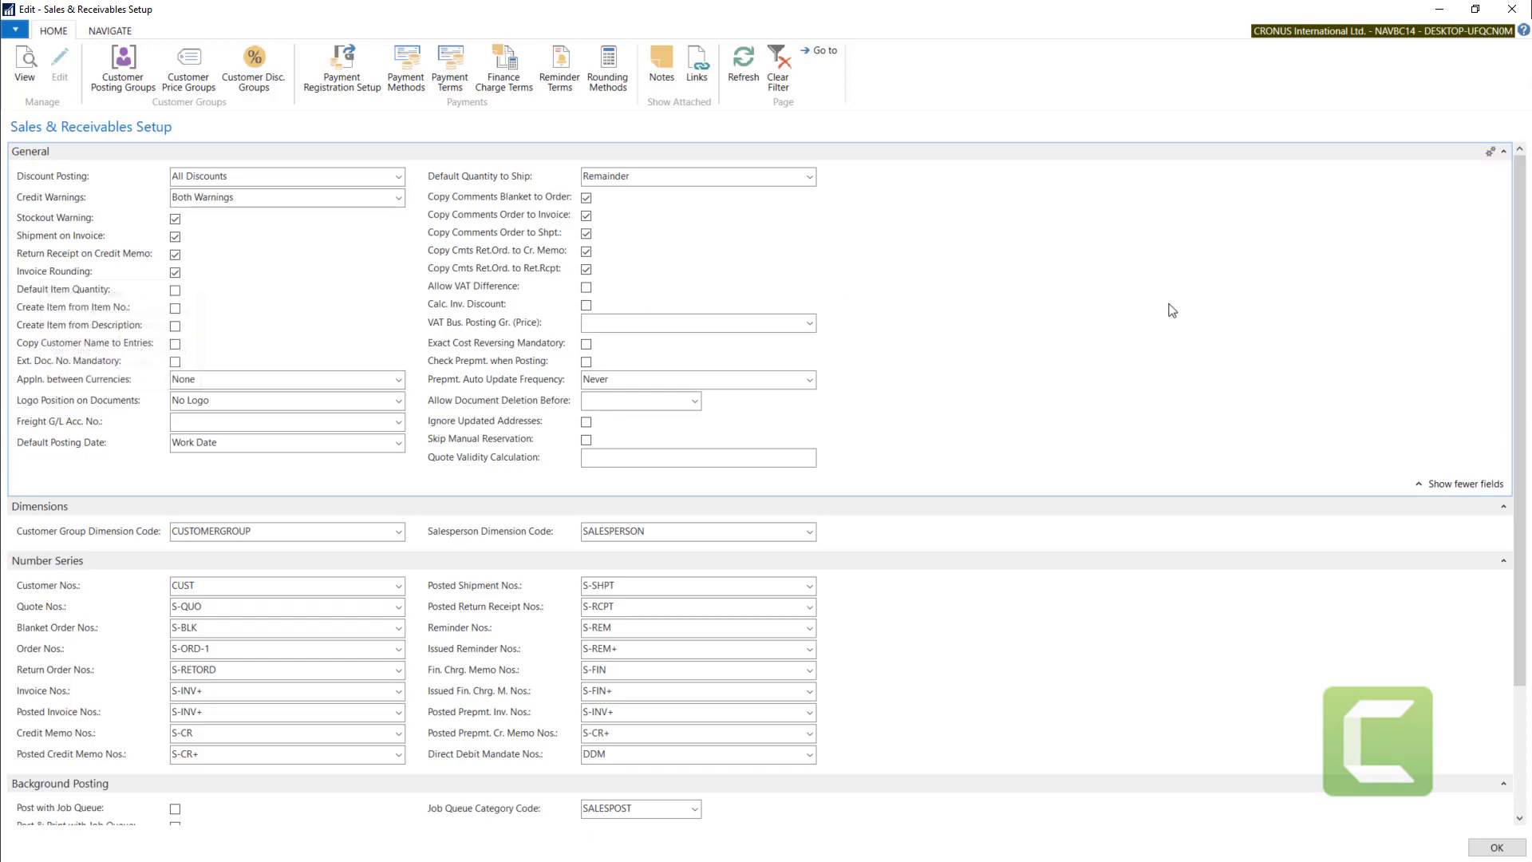
{"action": "left_click", "coordinate": [1209, 304]}
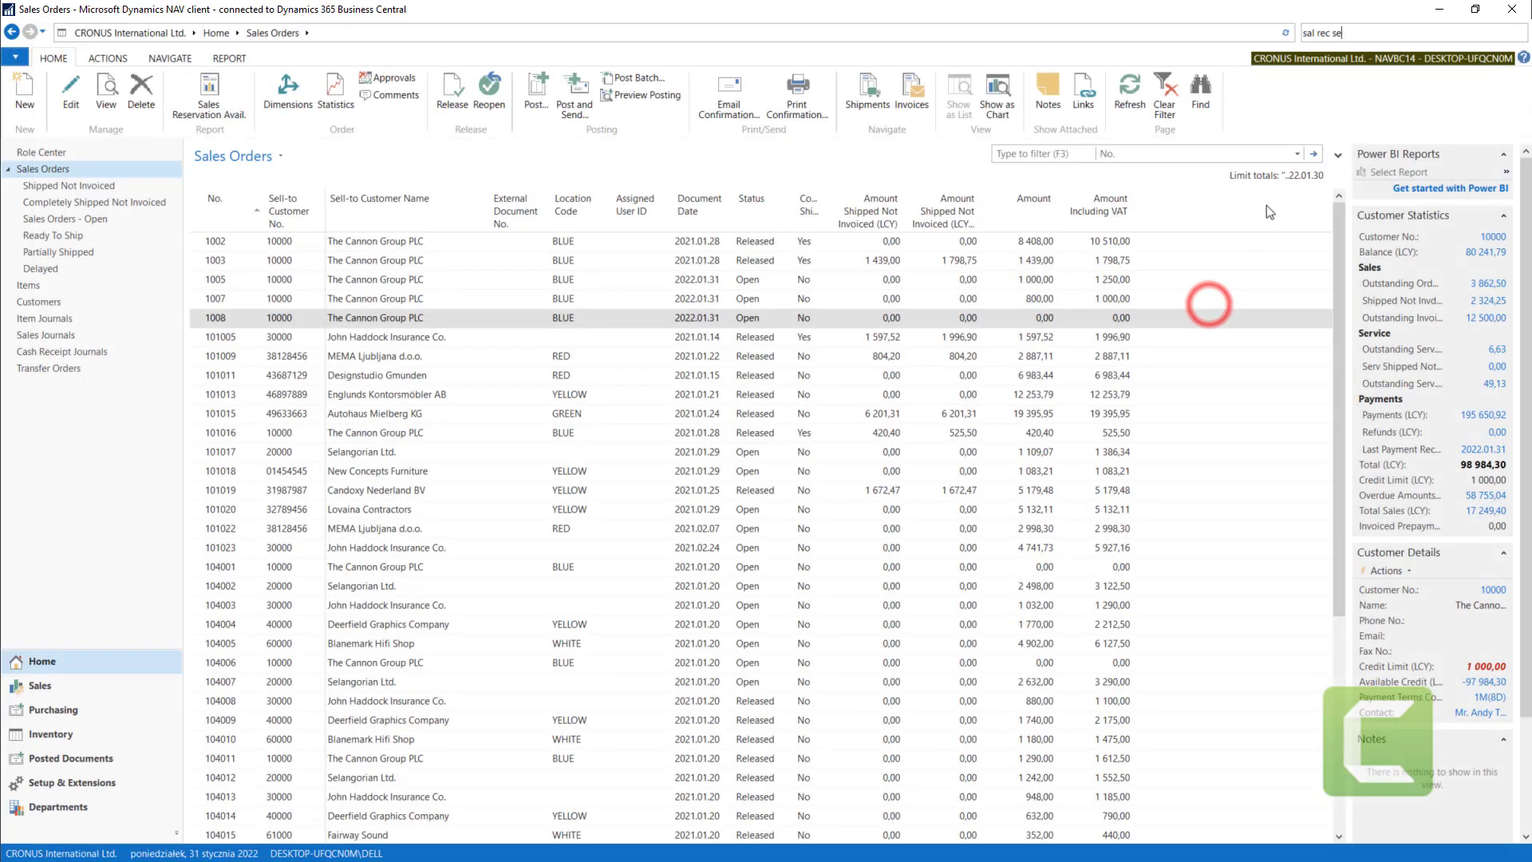
{"action": "left_click", "coordinate": [1364, 33]}
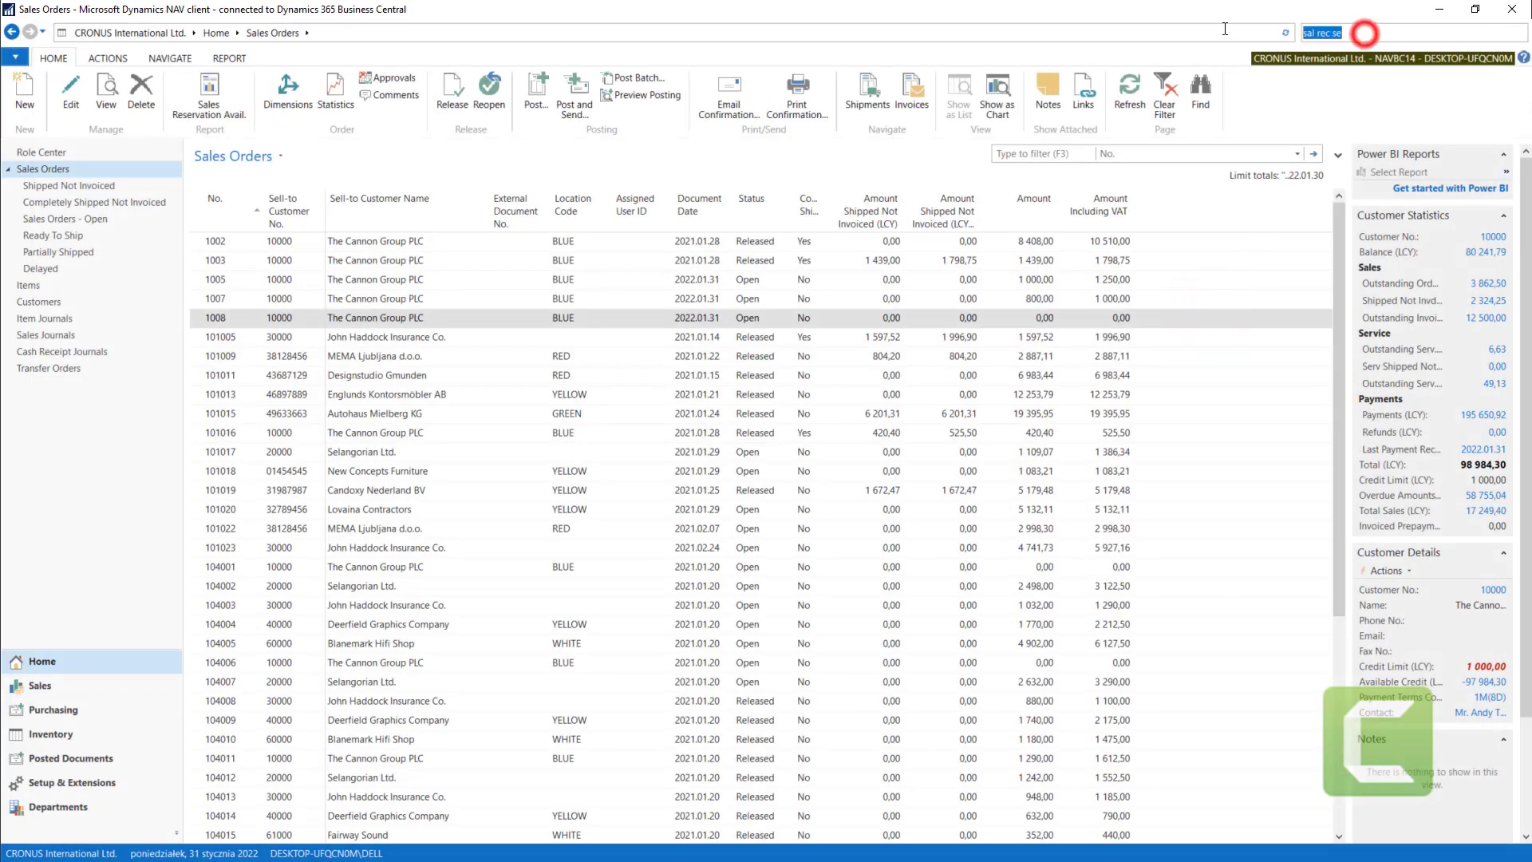
{"action": "type", "text": "gen"}
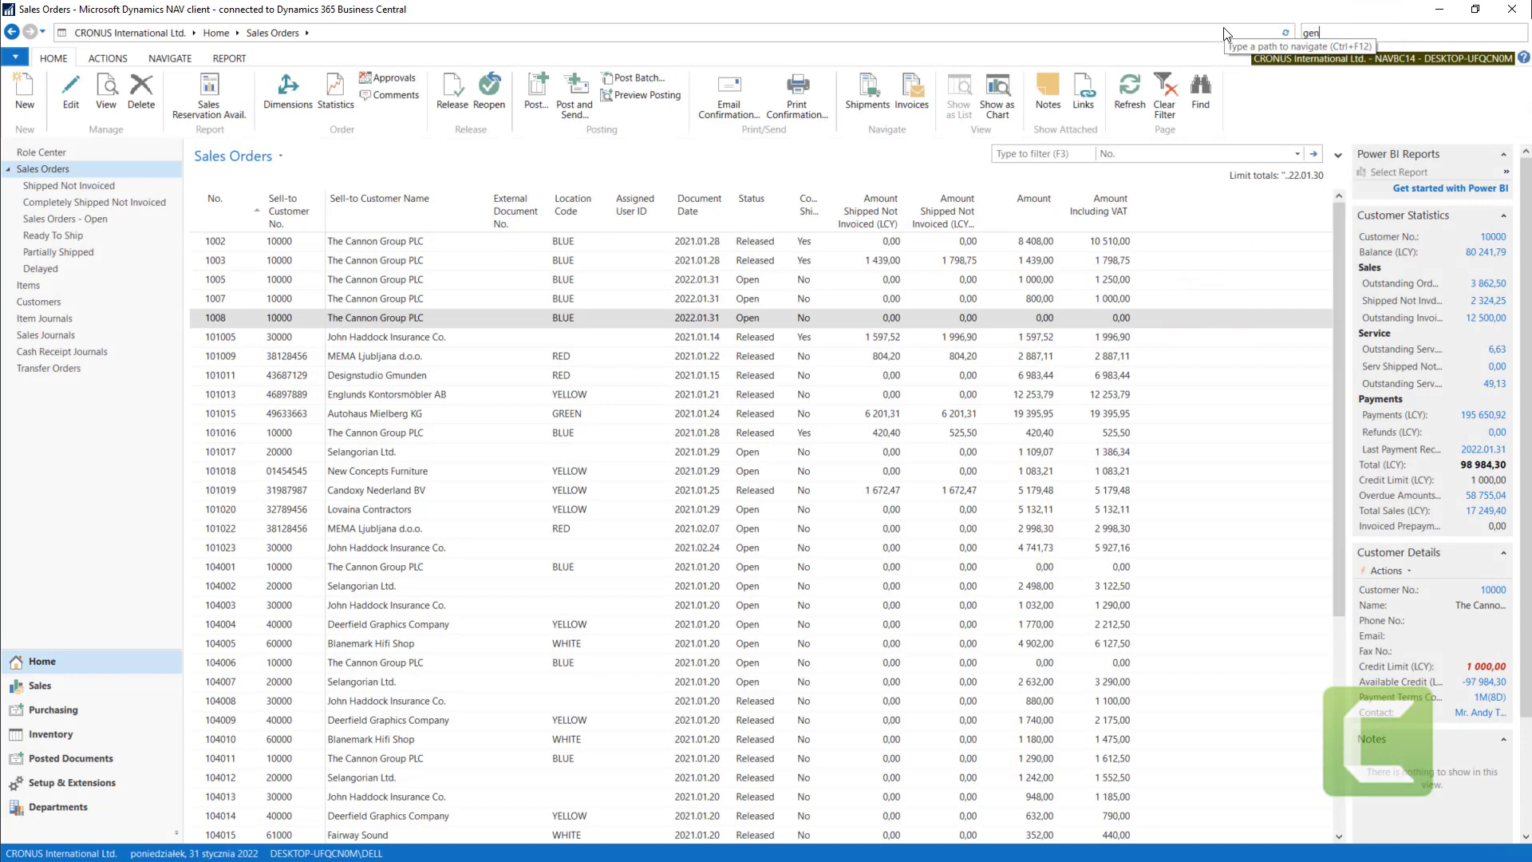
{"action": "type", "text": " le"}
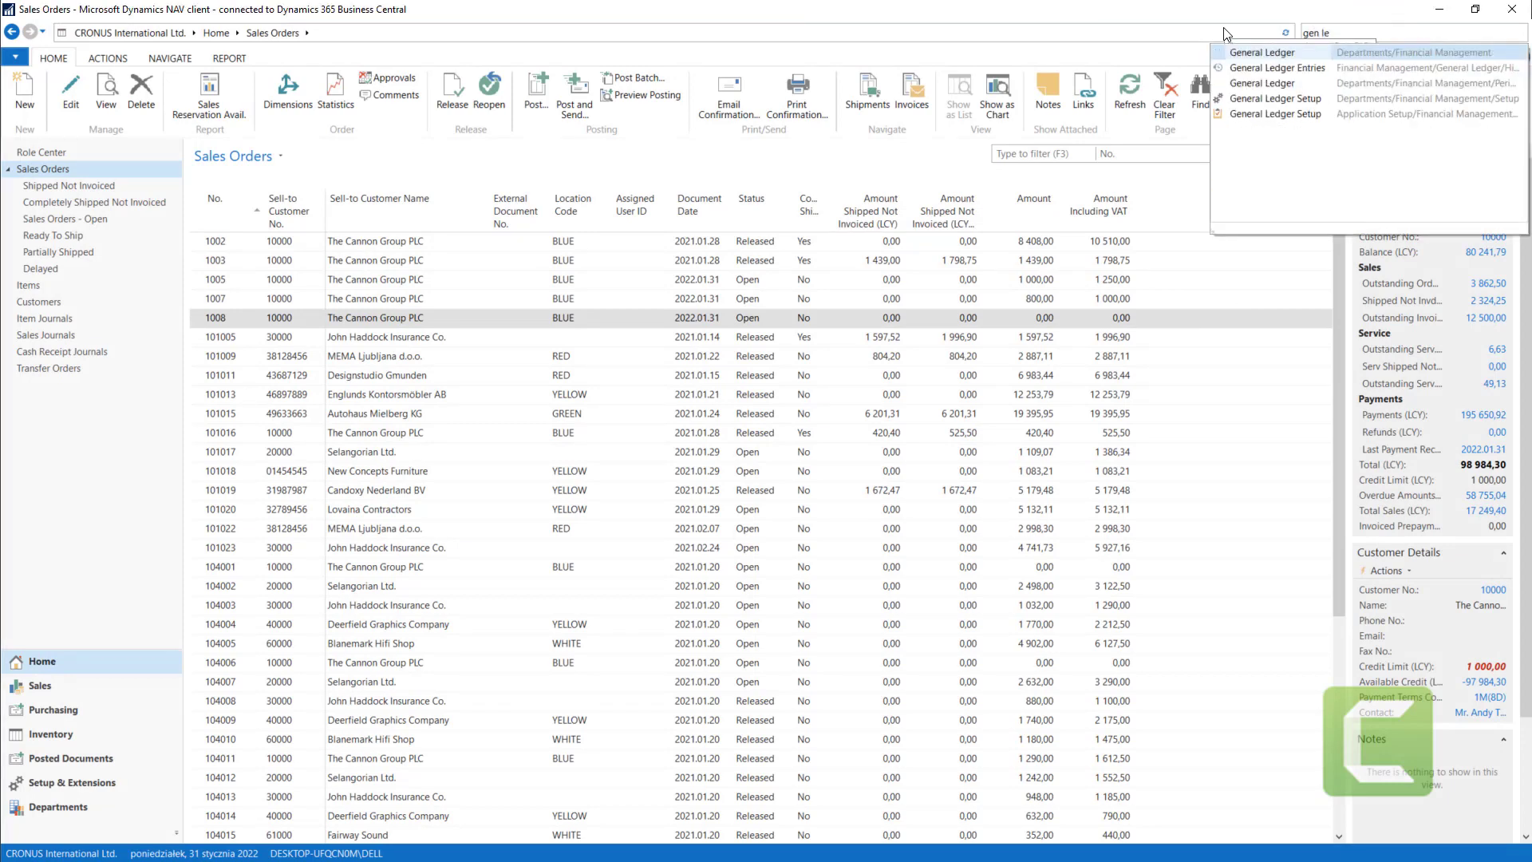
{"action": "type", "text": " setup"}
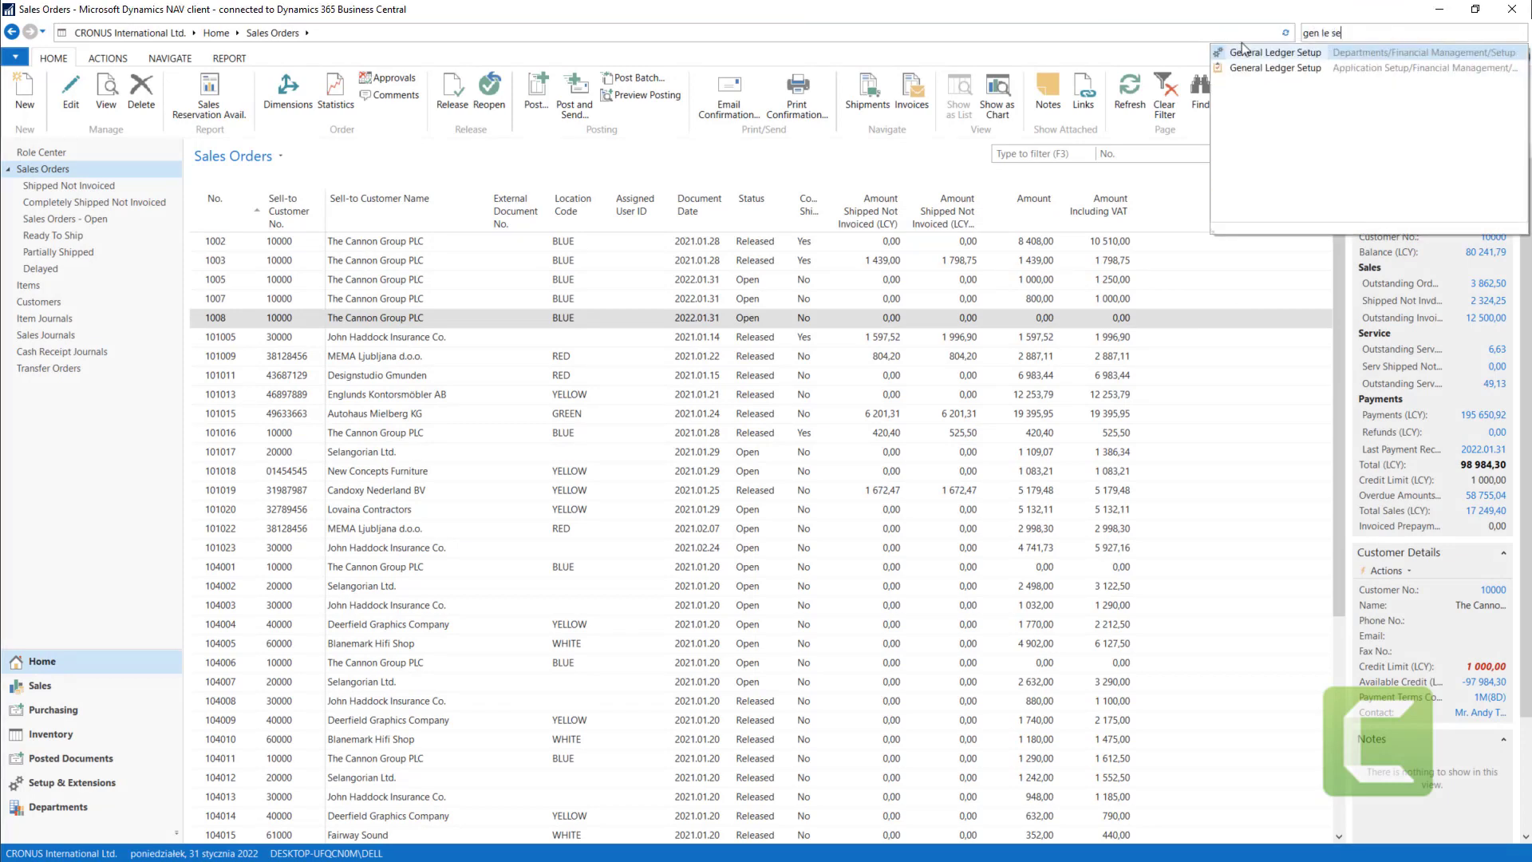
{"action": "left_click", "coordinate": [1256, 55]}
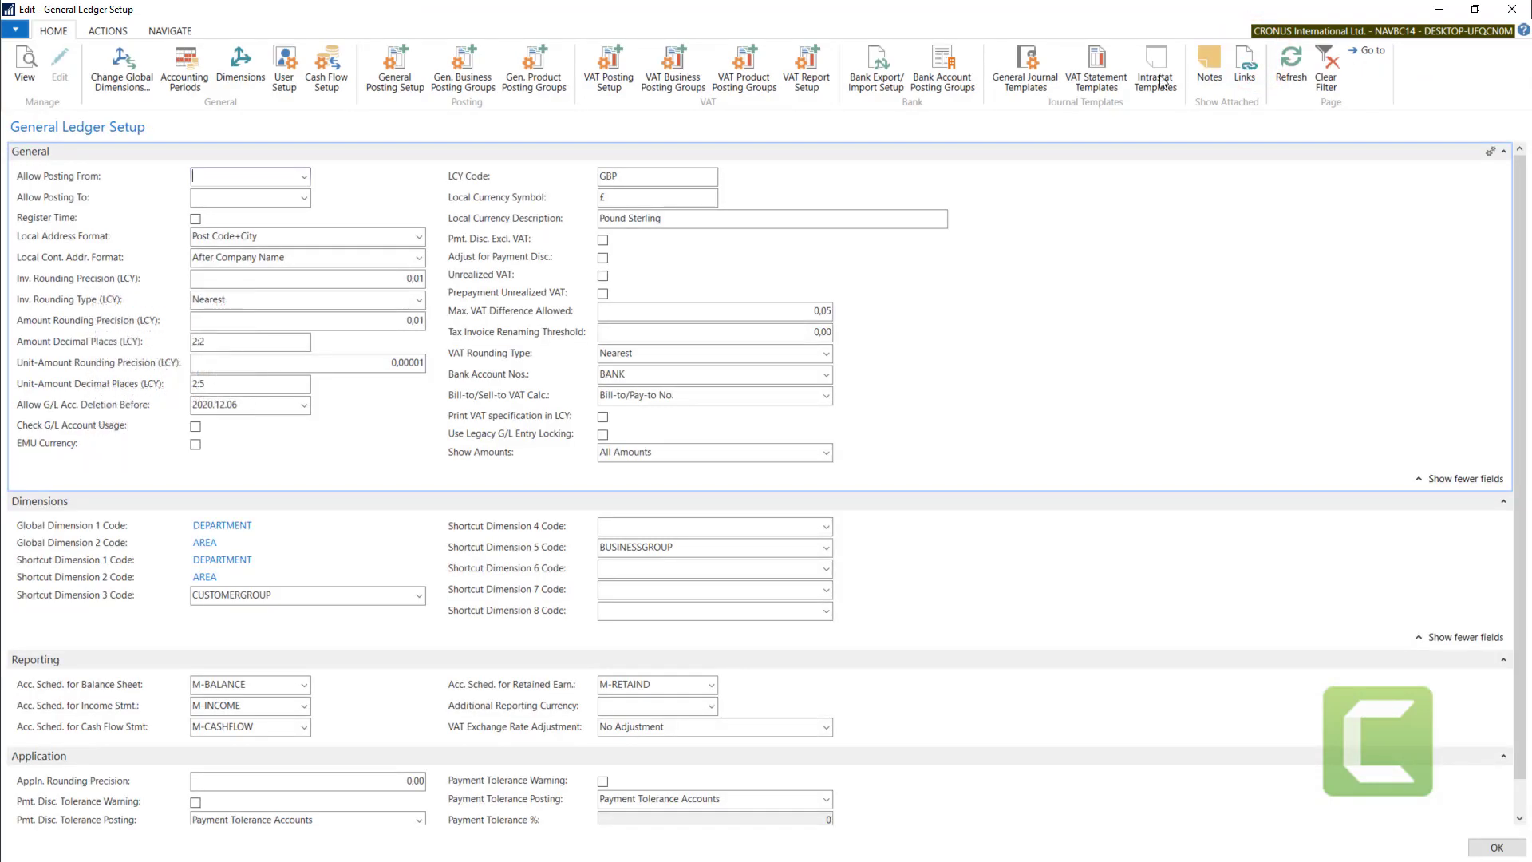
Examine the rounding precision and decimal places fields for amounts and unit amounts in General Ledger Setup
{"action": "left_click", "coordinate": [58, 320]}
{"action": "left_click", "coordinate": [65, 364]}
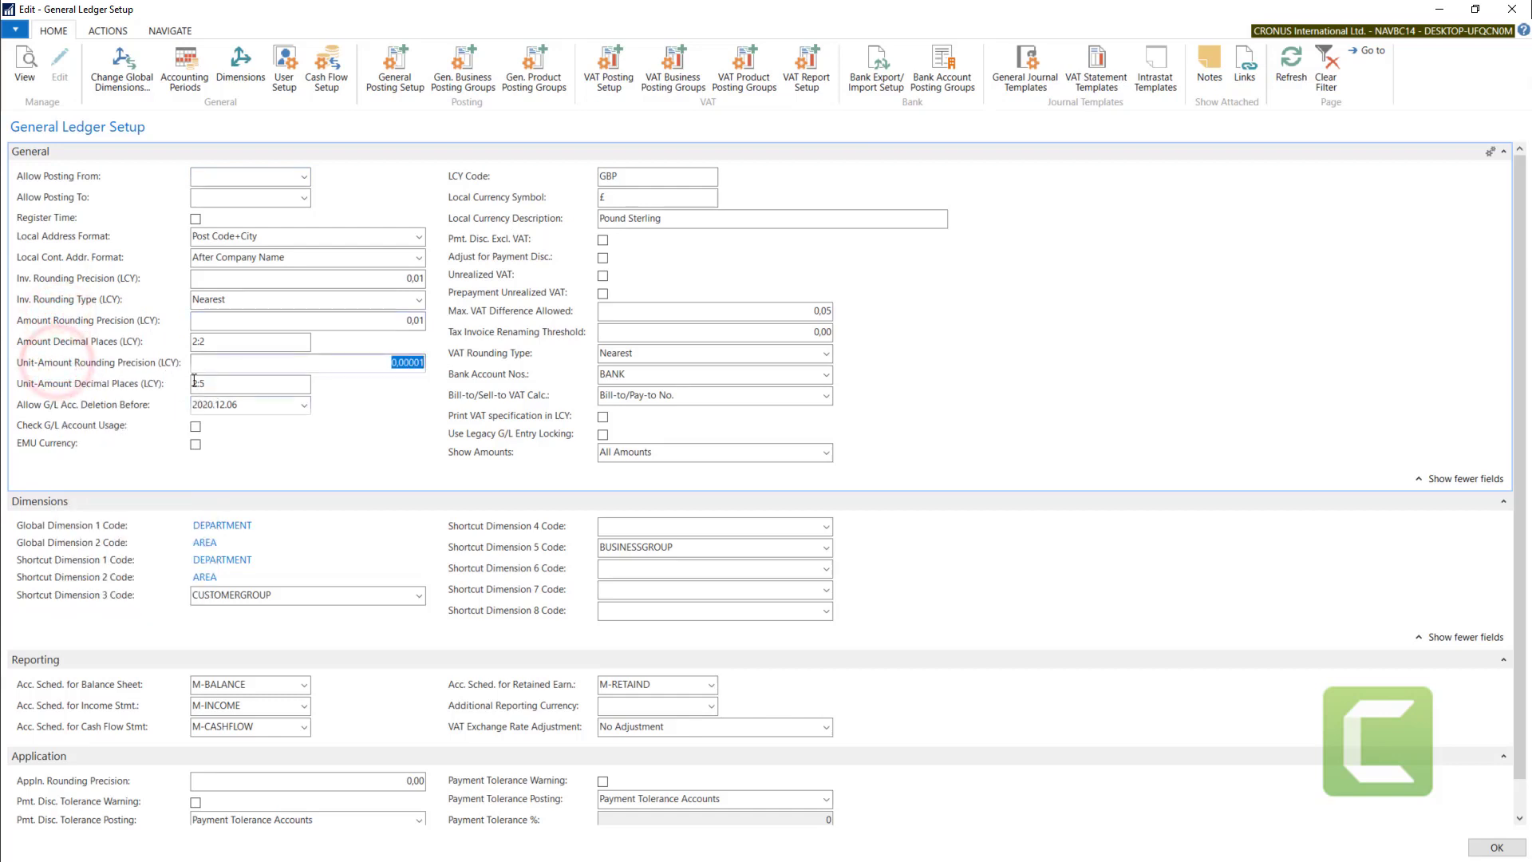
{"action": "left_click", "coordinate": [221, 383]}
{"action": "left_click", "coordinate": [230, 346]}
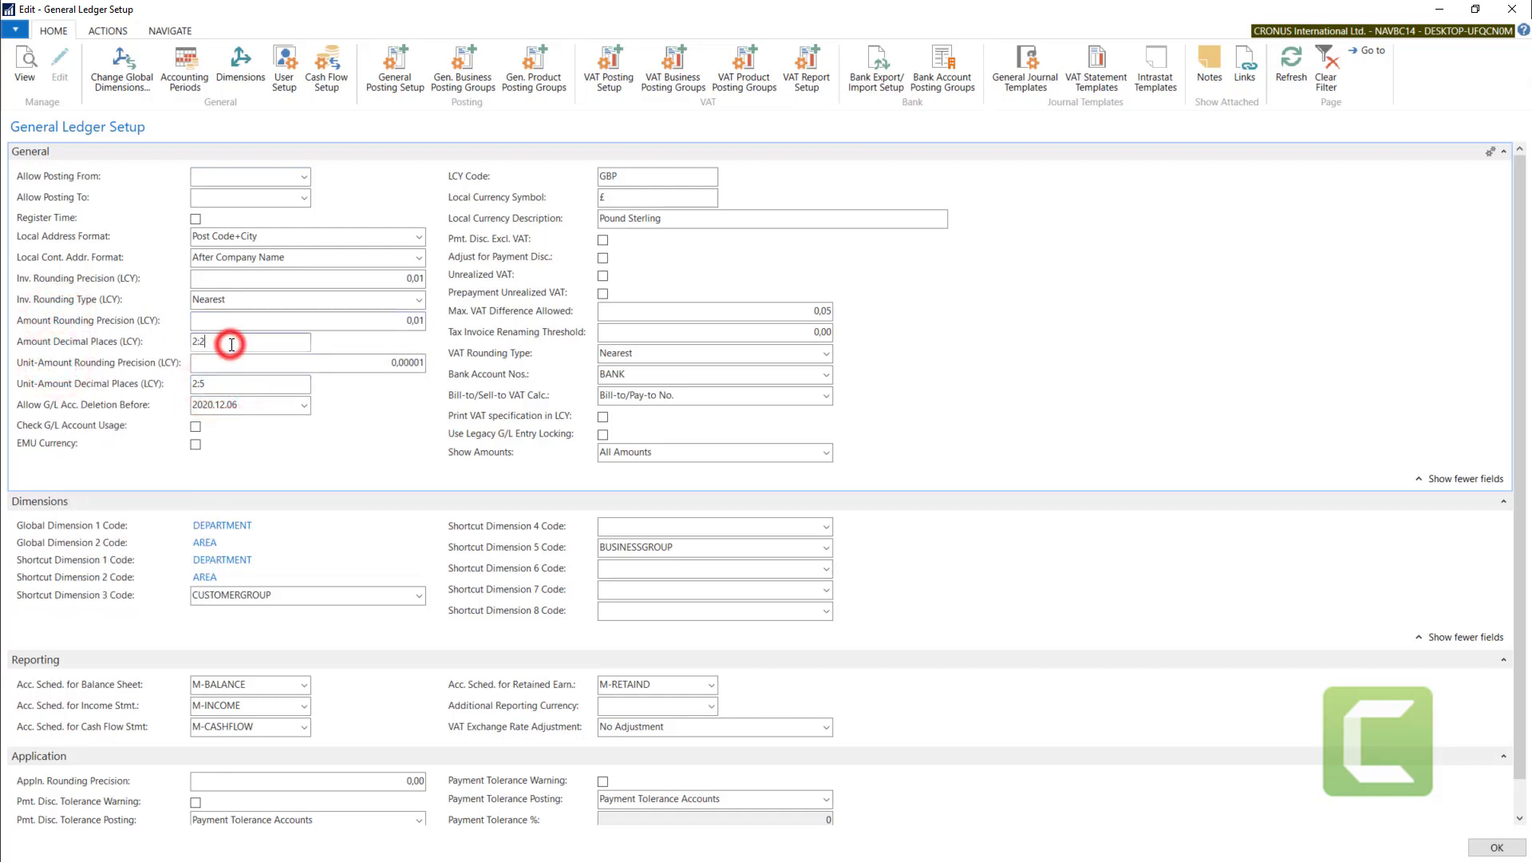
Close General Ledger Setup and open Sales & Receivables Setup by searching for "sal rec se"
{"action": "key", "text": "Escape"}
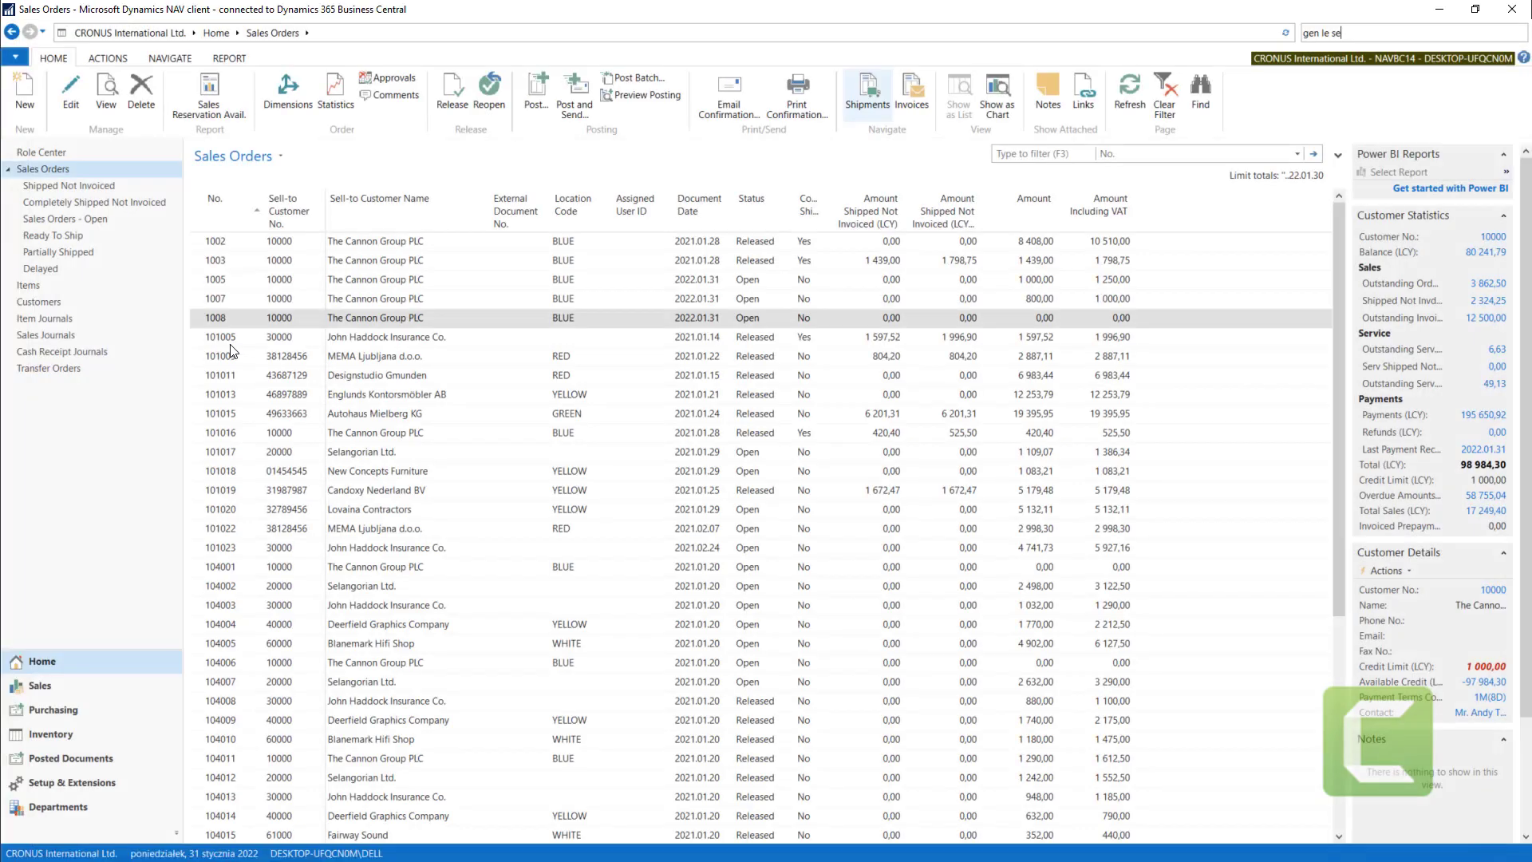
{"action": "left_click", "coordinate": [1387, 33]}
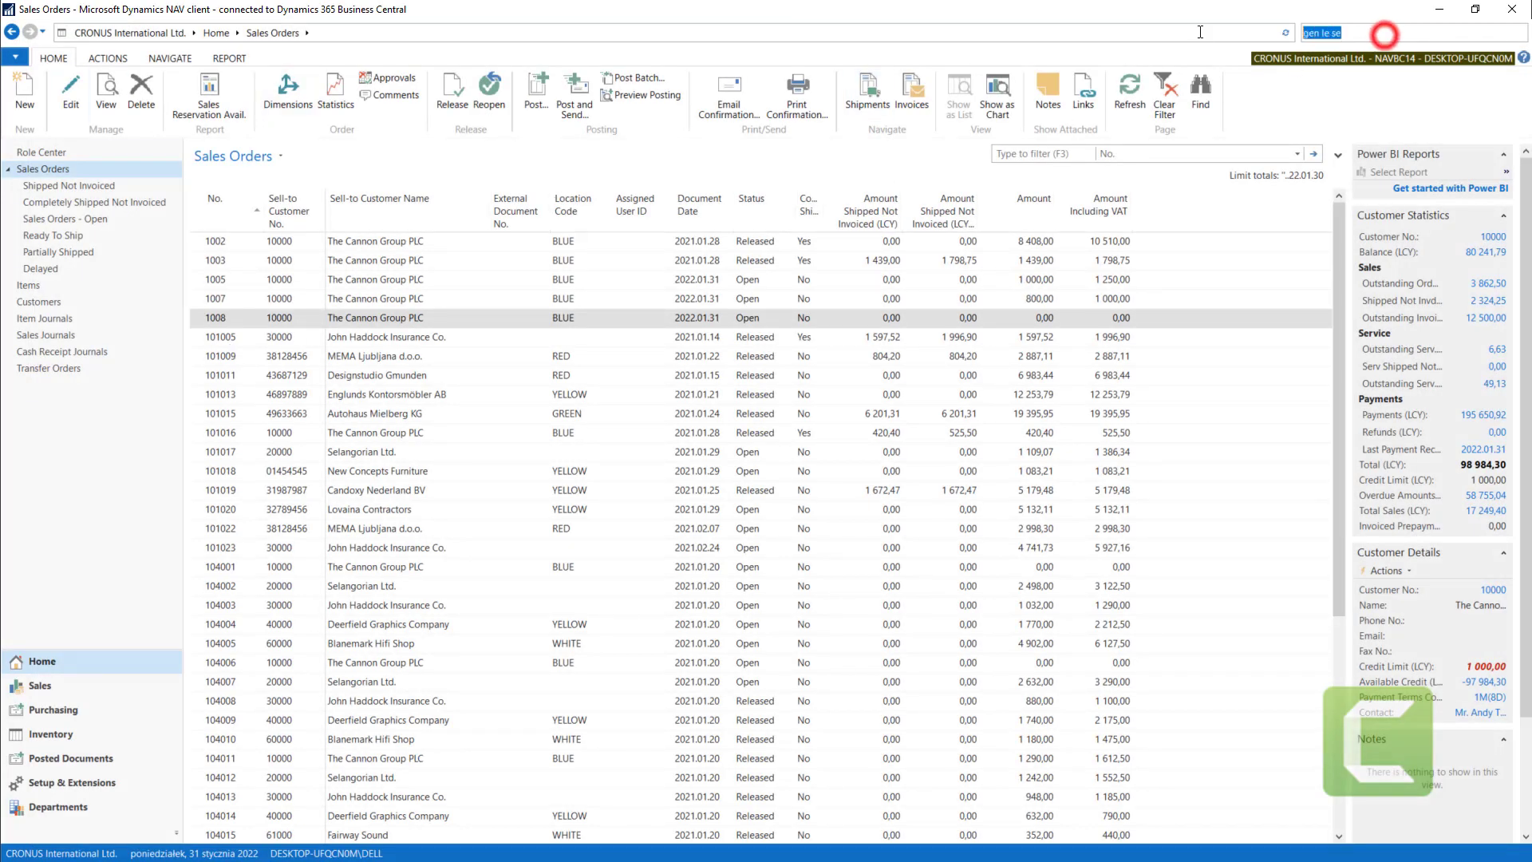
{"action": "type", "text": "sal"}
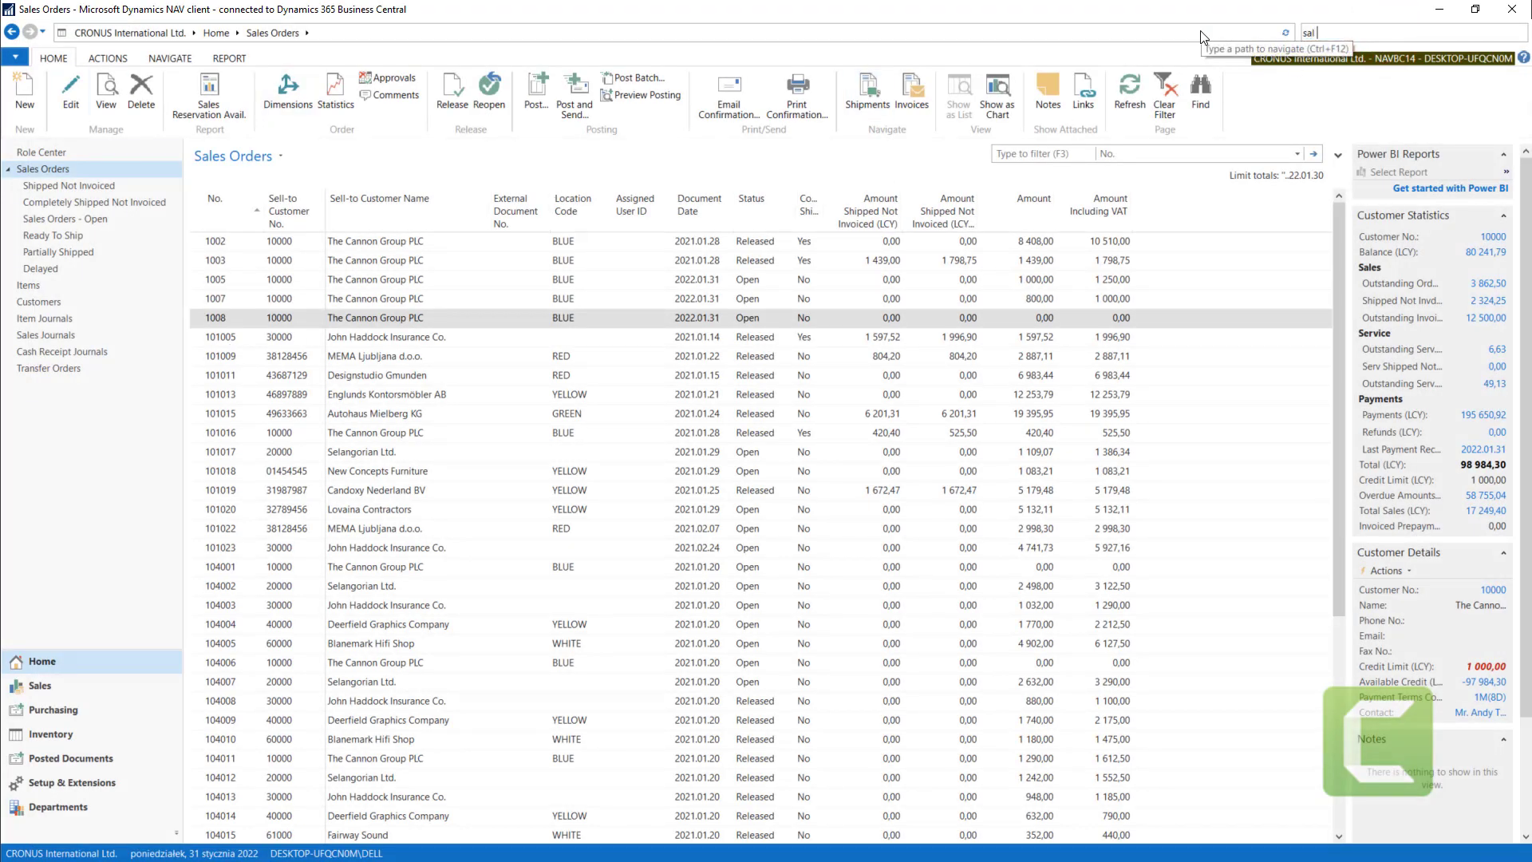
{"action": "type", "text": " rec se"}
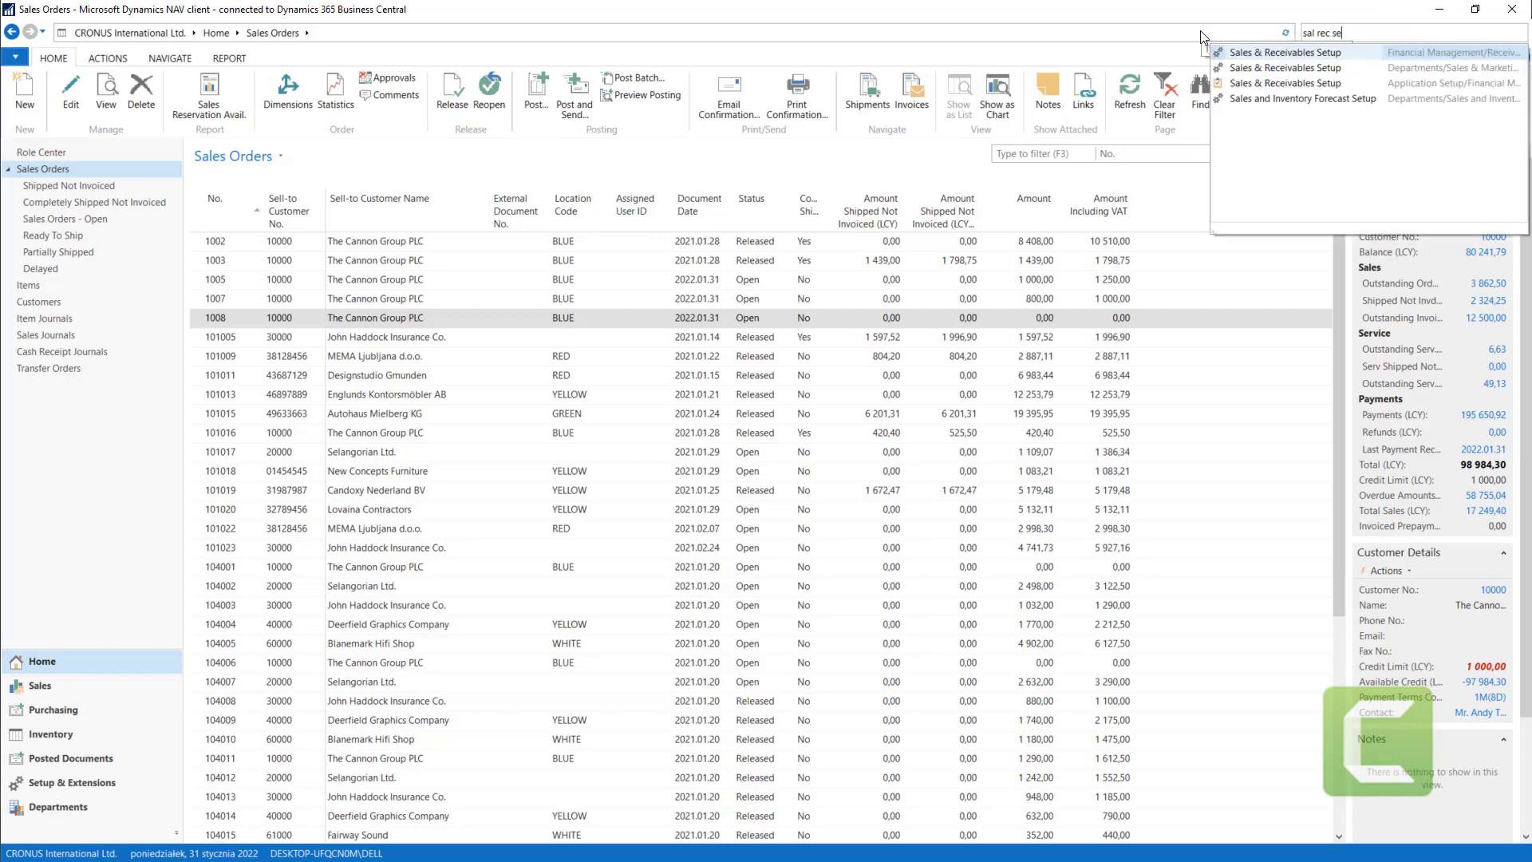
{"action": "left_click", "coordinate": [1251, 46]}
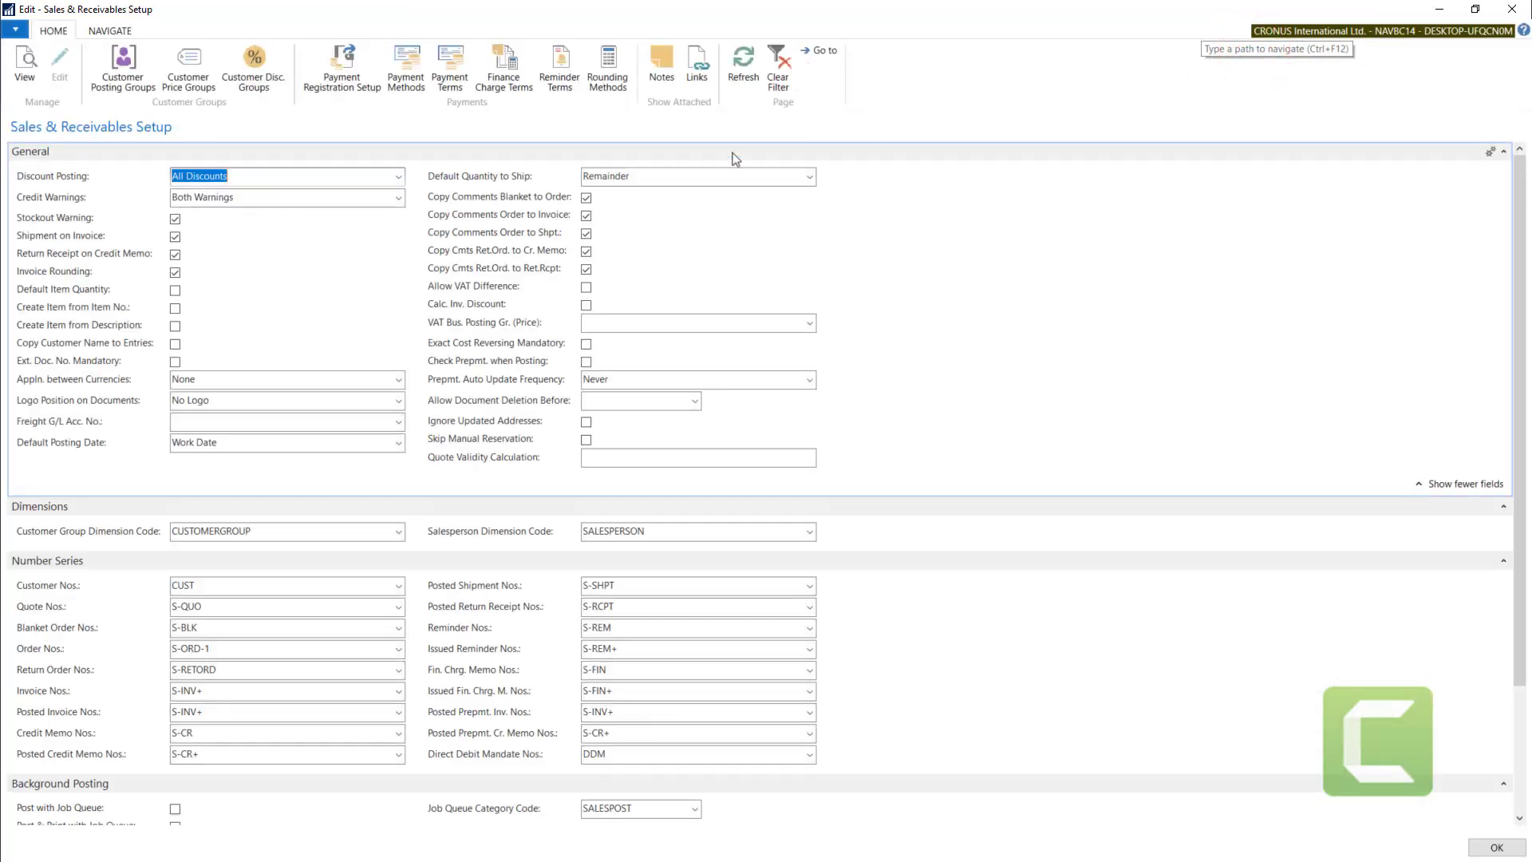
Turn on Create Item from Description and Create Item from Item No., and close the setup page
{"action": "mouse_move", "coordinate": [58, 295]}
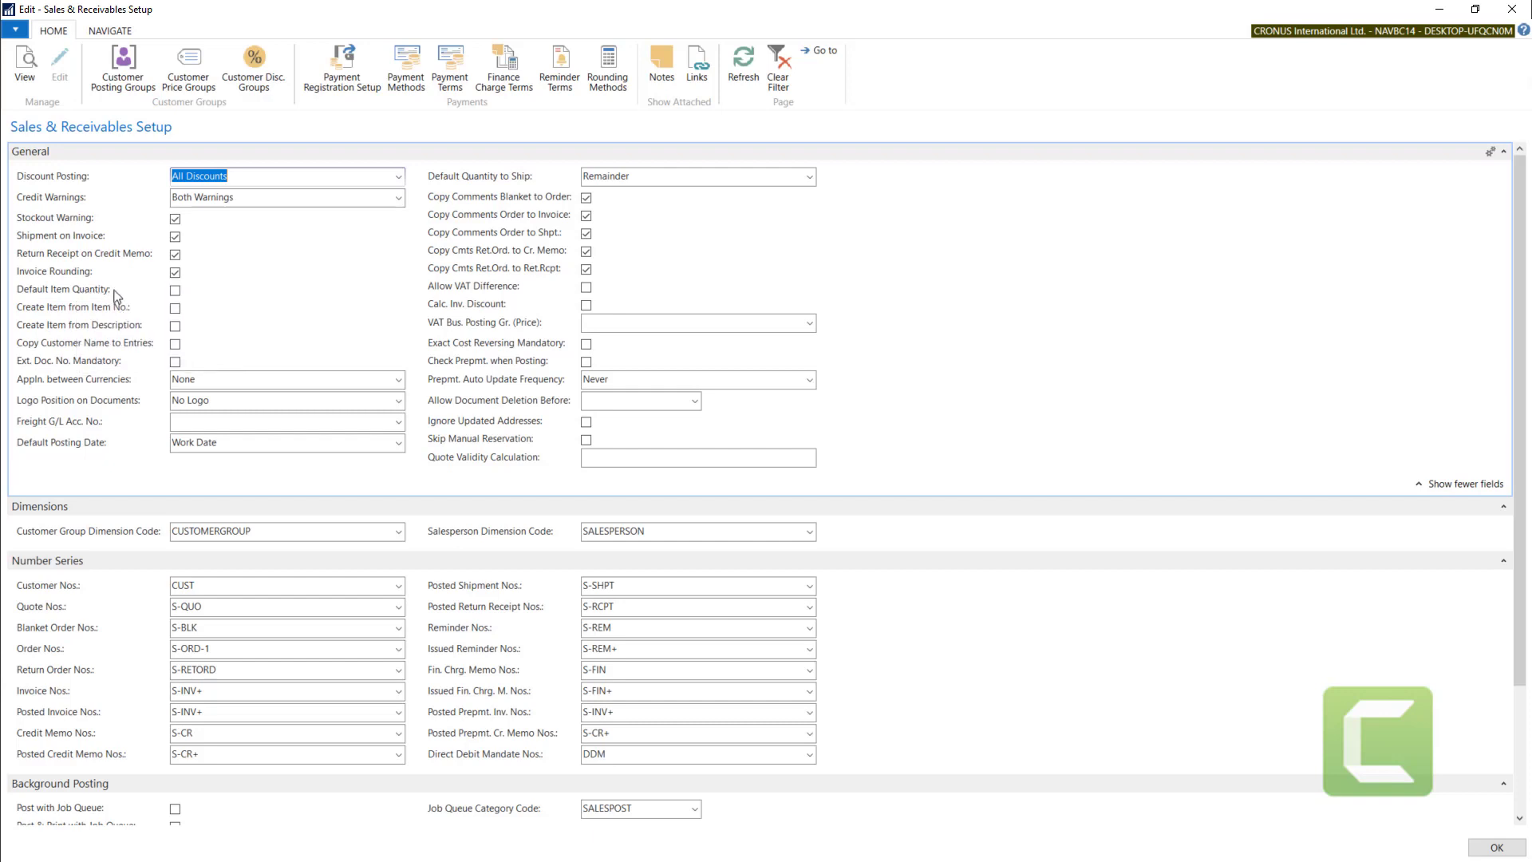
{"action": "mouse_move", "coordinate": [146, 296]}
{"action": "left_click", "coordinate": [175, 325]}
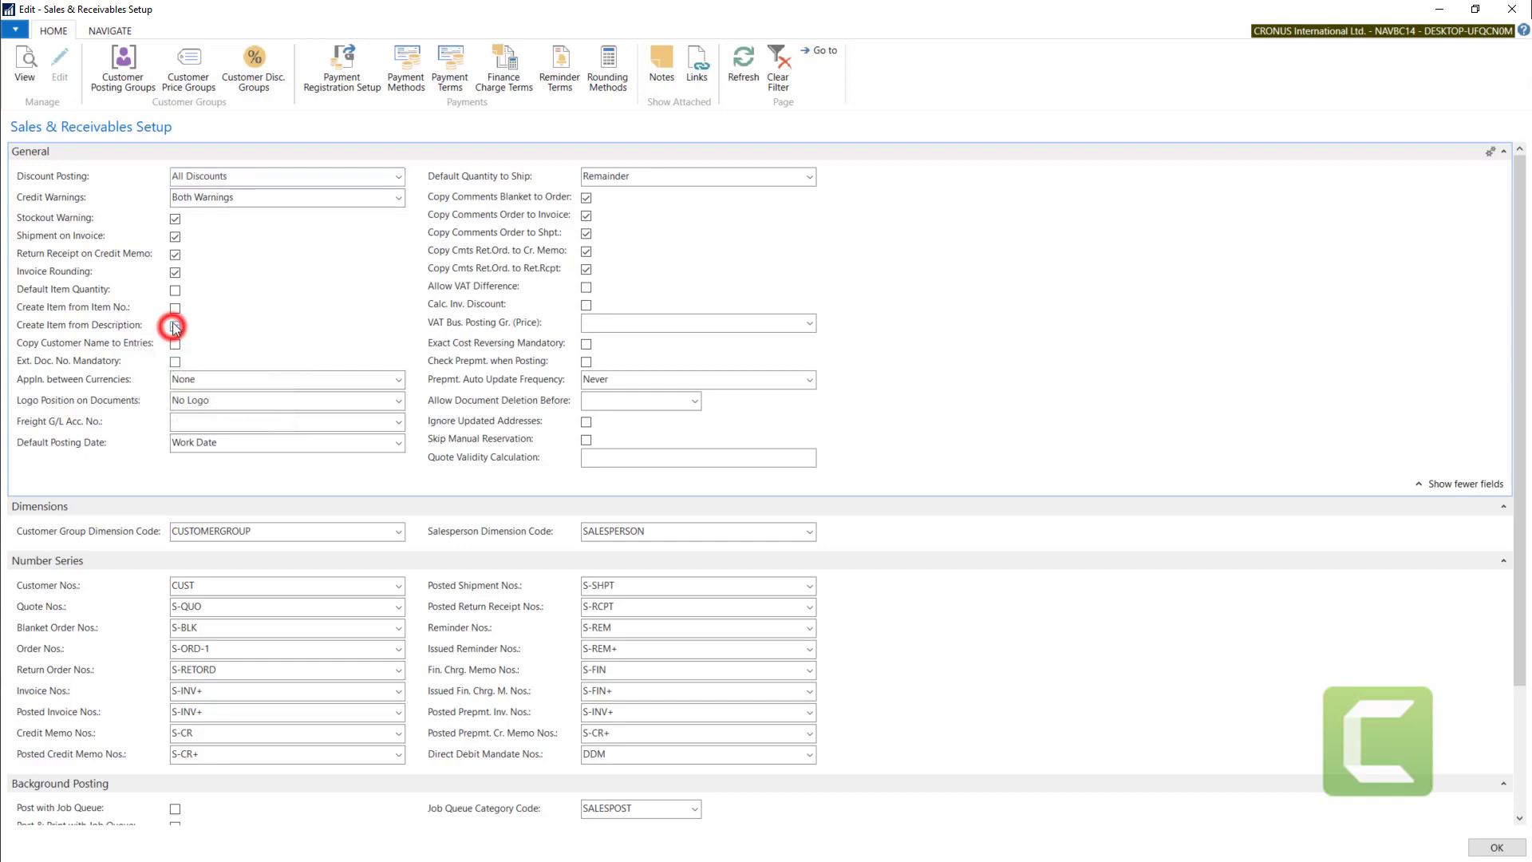
{"action": "left_click", "coordinate": [176, 307]}
{"action": "mouse_move", "coordinate": [113, 307]}
{"action": "key", "text": "Escape"}
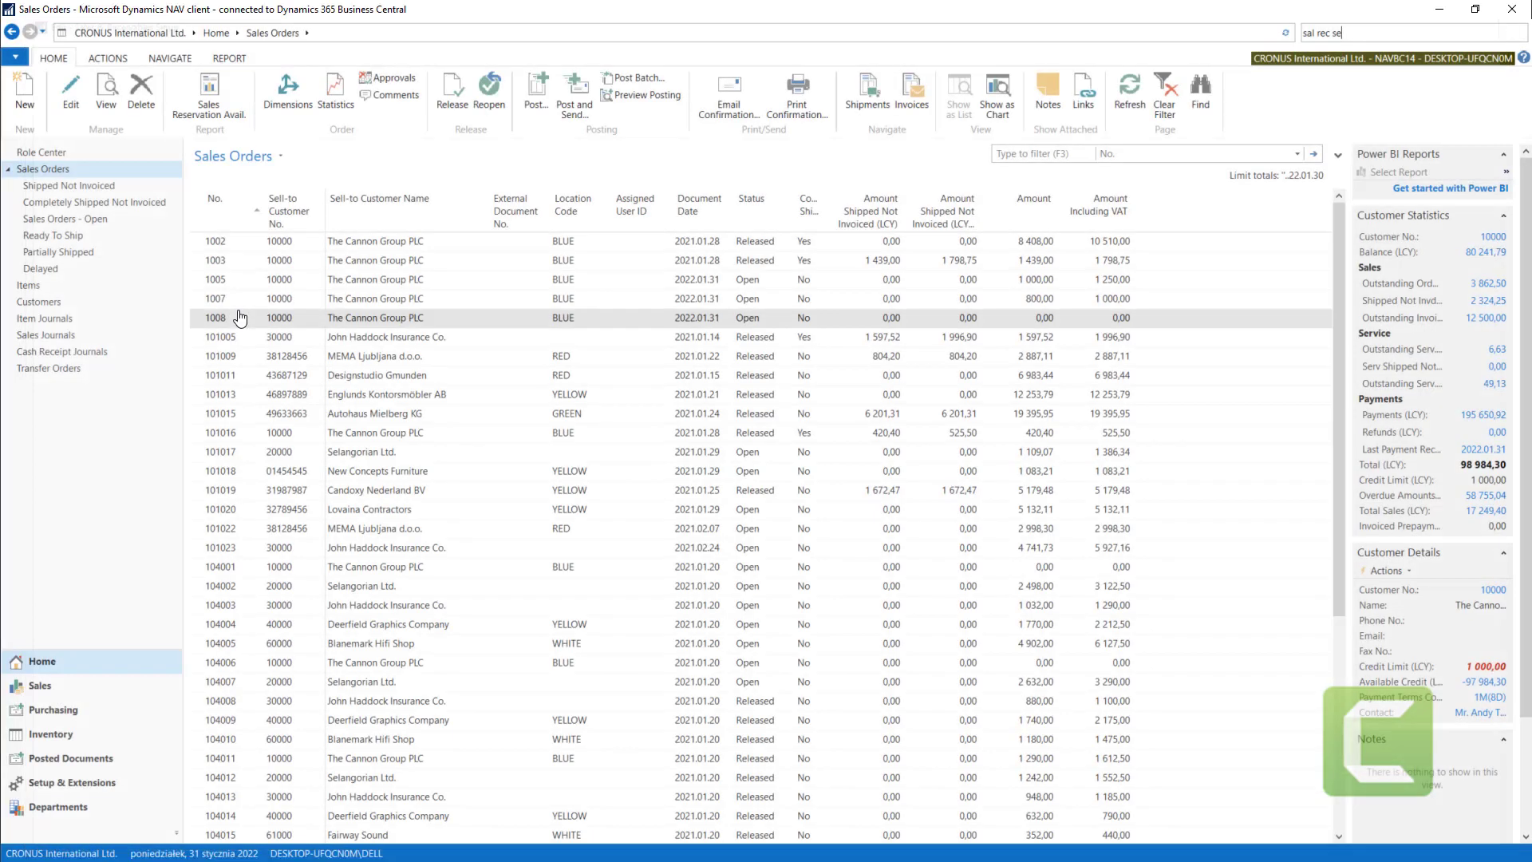
Try to add item number 88888 on a new line of sales order 1008, cancel creating its item card, and close the order
{"action": "left_click", "coordinate": [77, 104]}
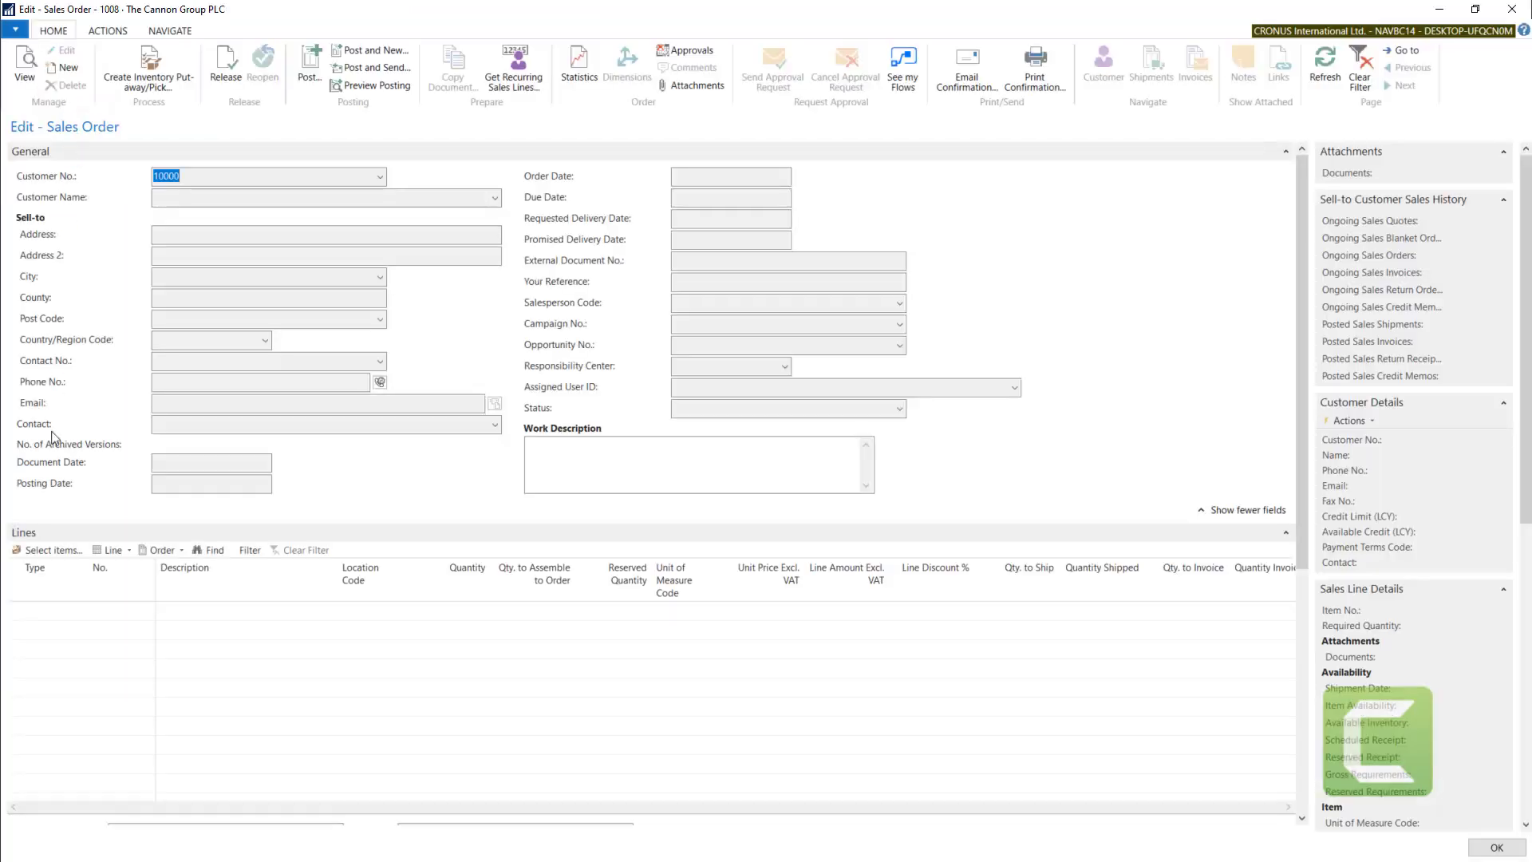
{"action": "left_click", "coordinate": [36, 630]}
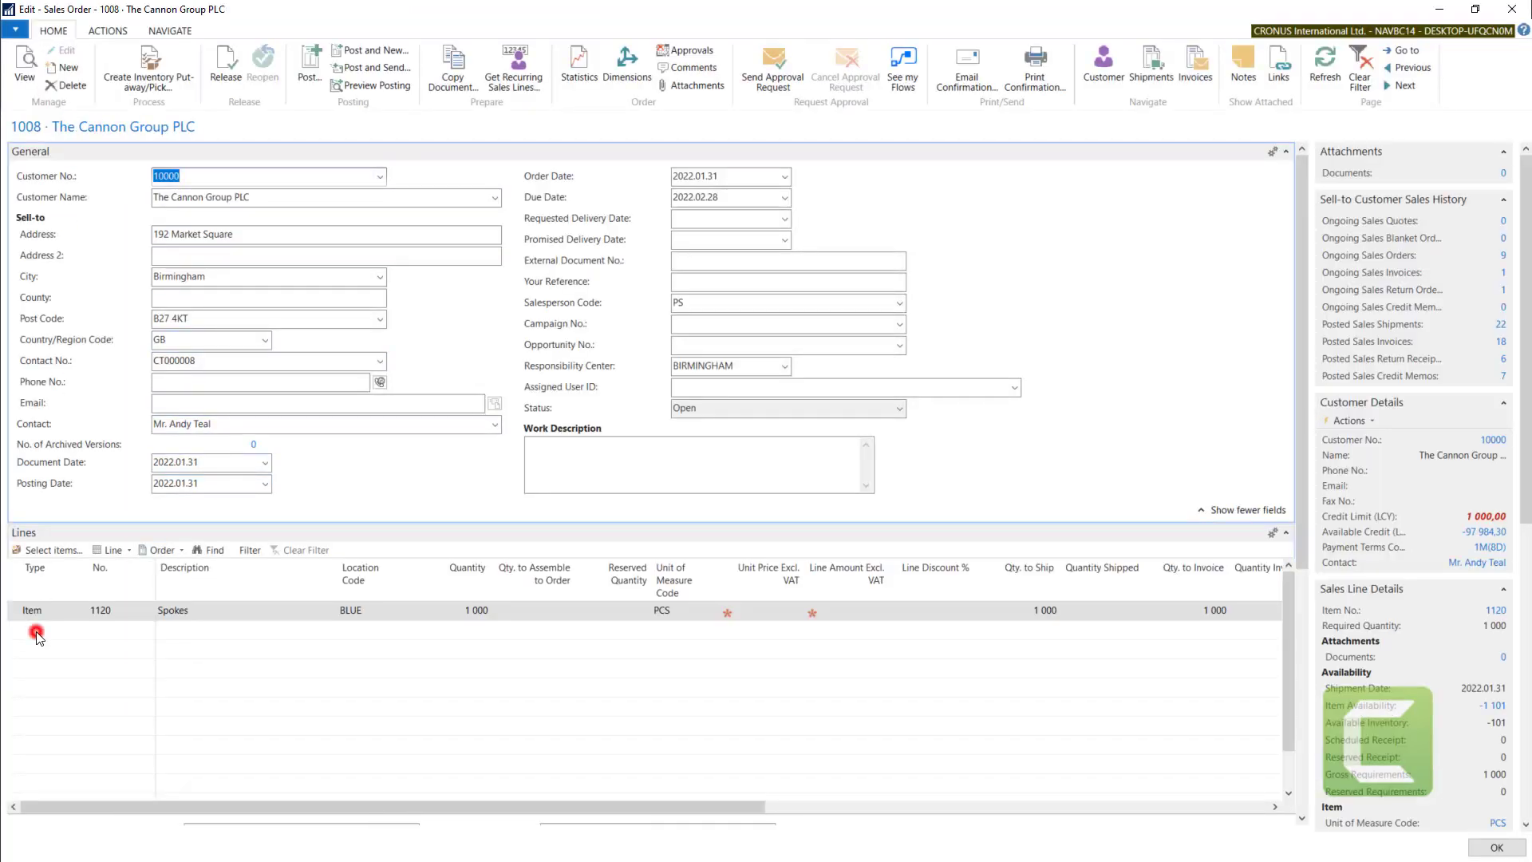
{"action": "left_click", "coordinate": [121, 631]}
{"action": "type", "text": "88888"}
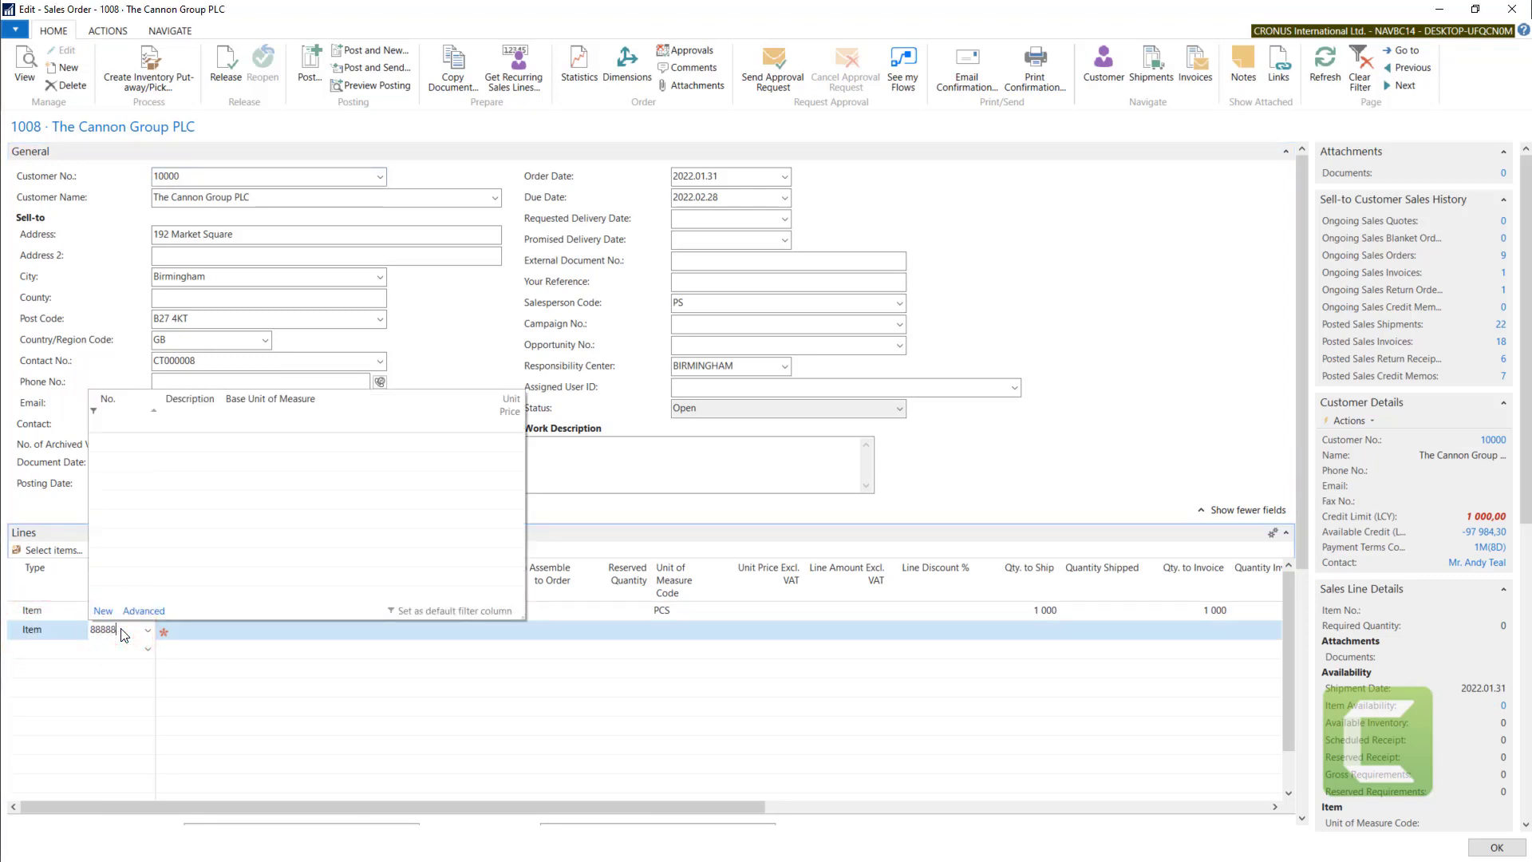
{"action": "left_click", "coordinate": [201, 422]}
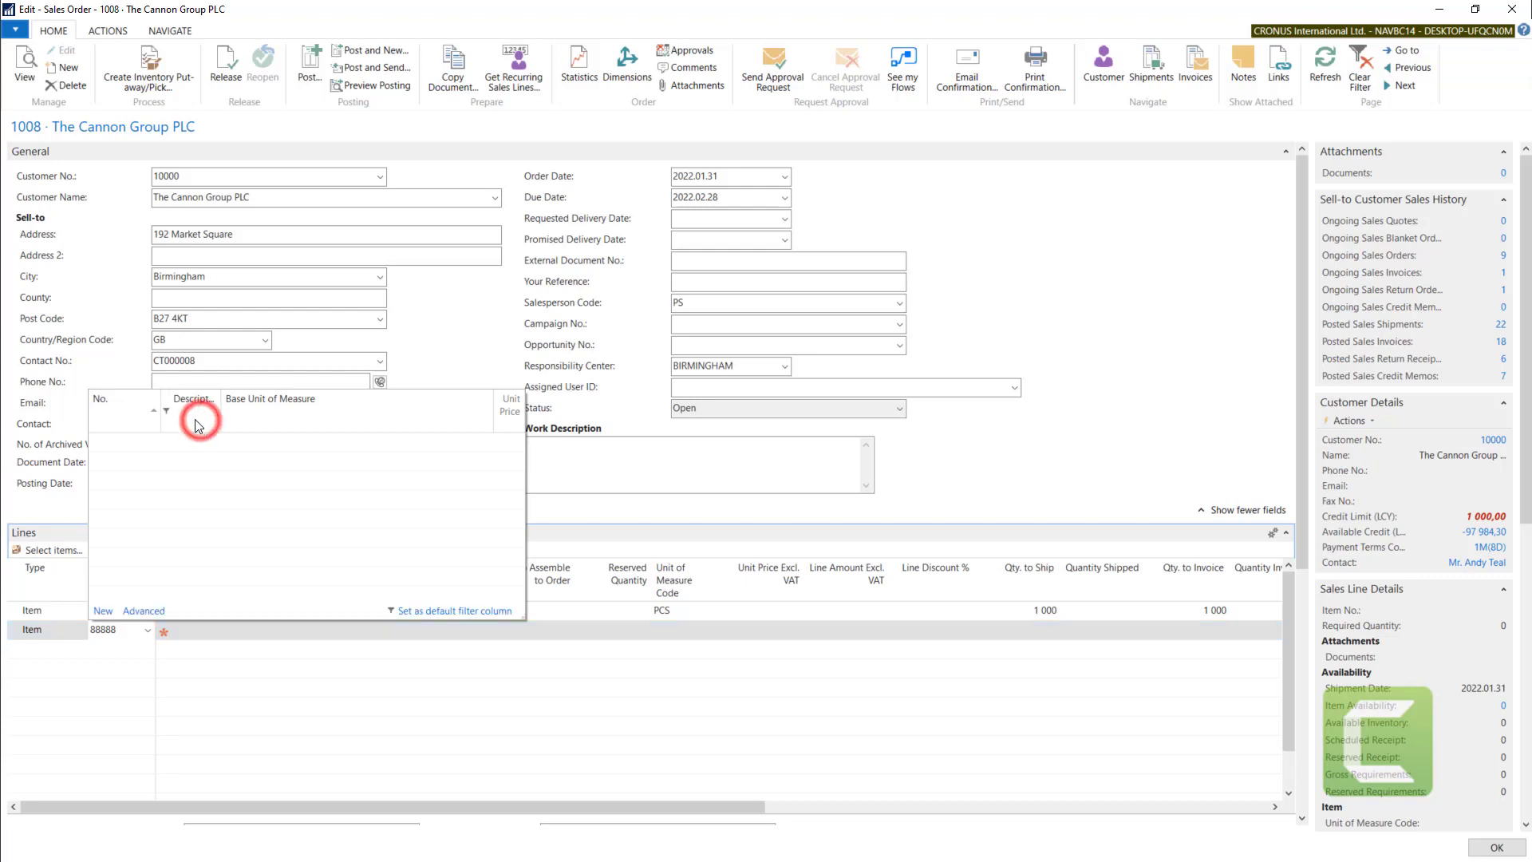
{"action": "left_click", "coordinate": [112, 408]}
{"action": "left_click", "coordinate": [187, 414]}
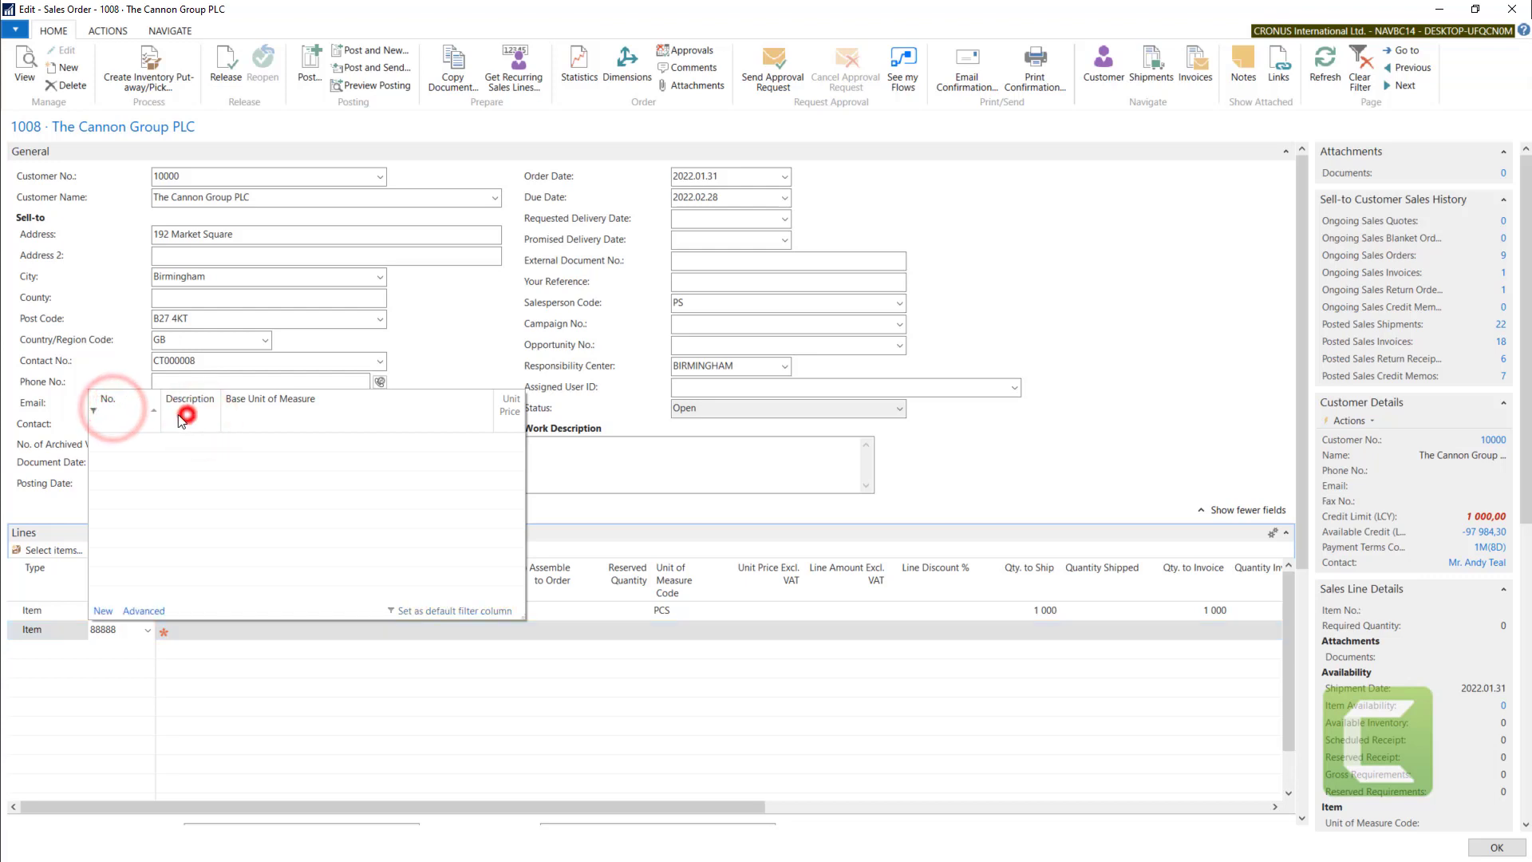
{"action": "left_click", "coordinate": [116, 414]}
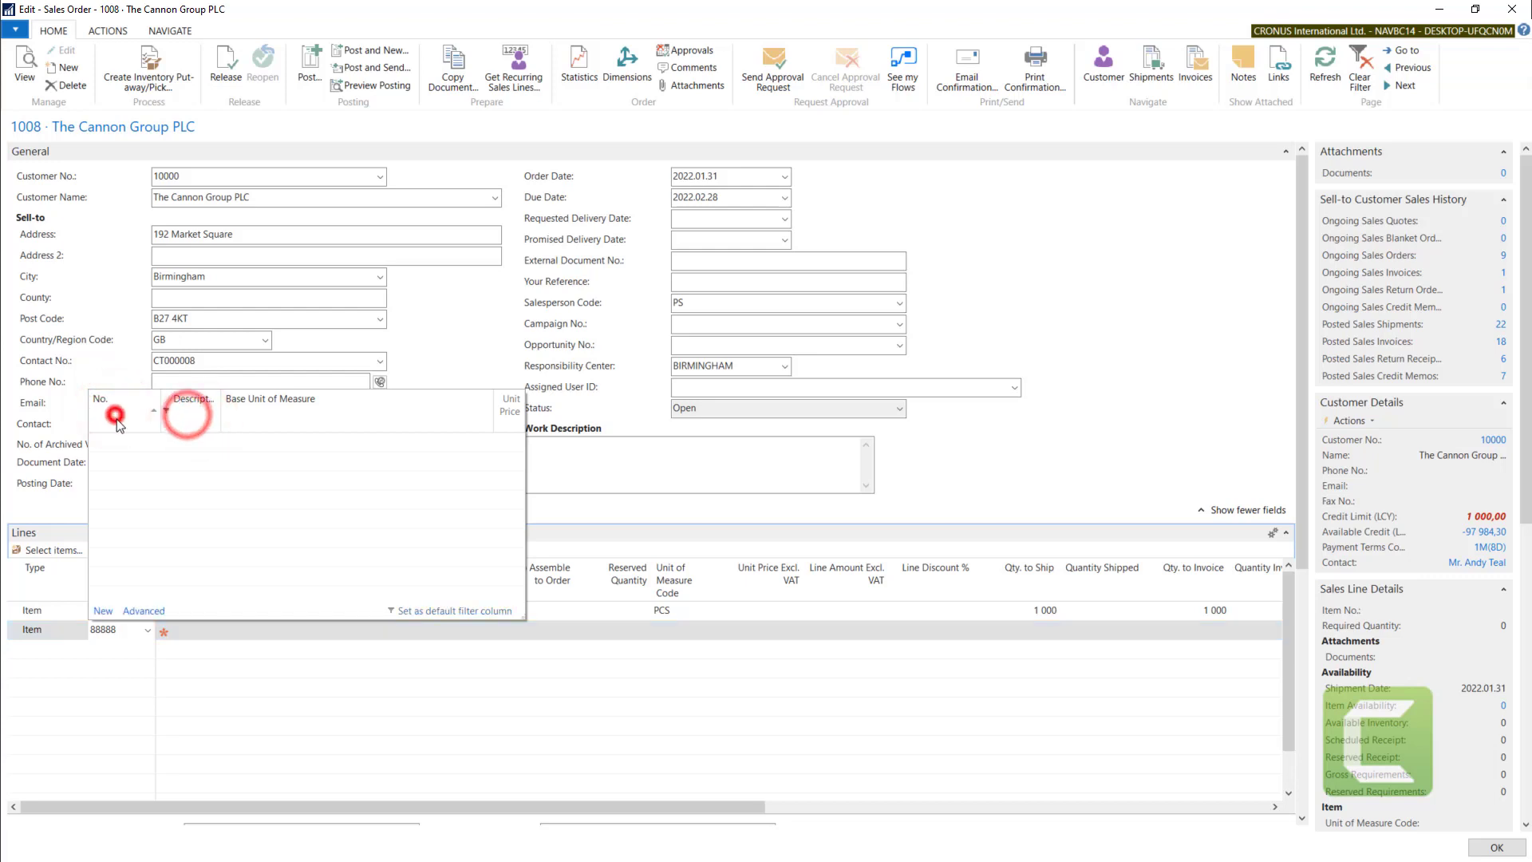
{"action": "left_click", "coordinate": [179, 634]}
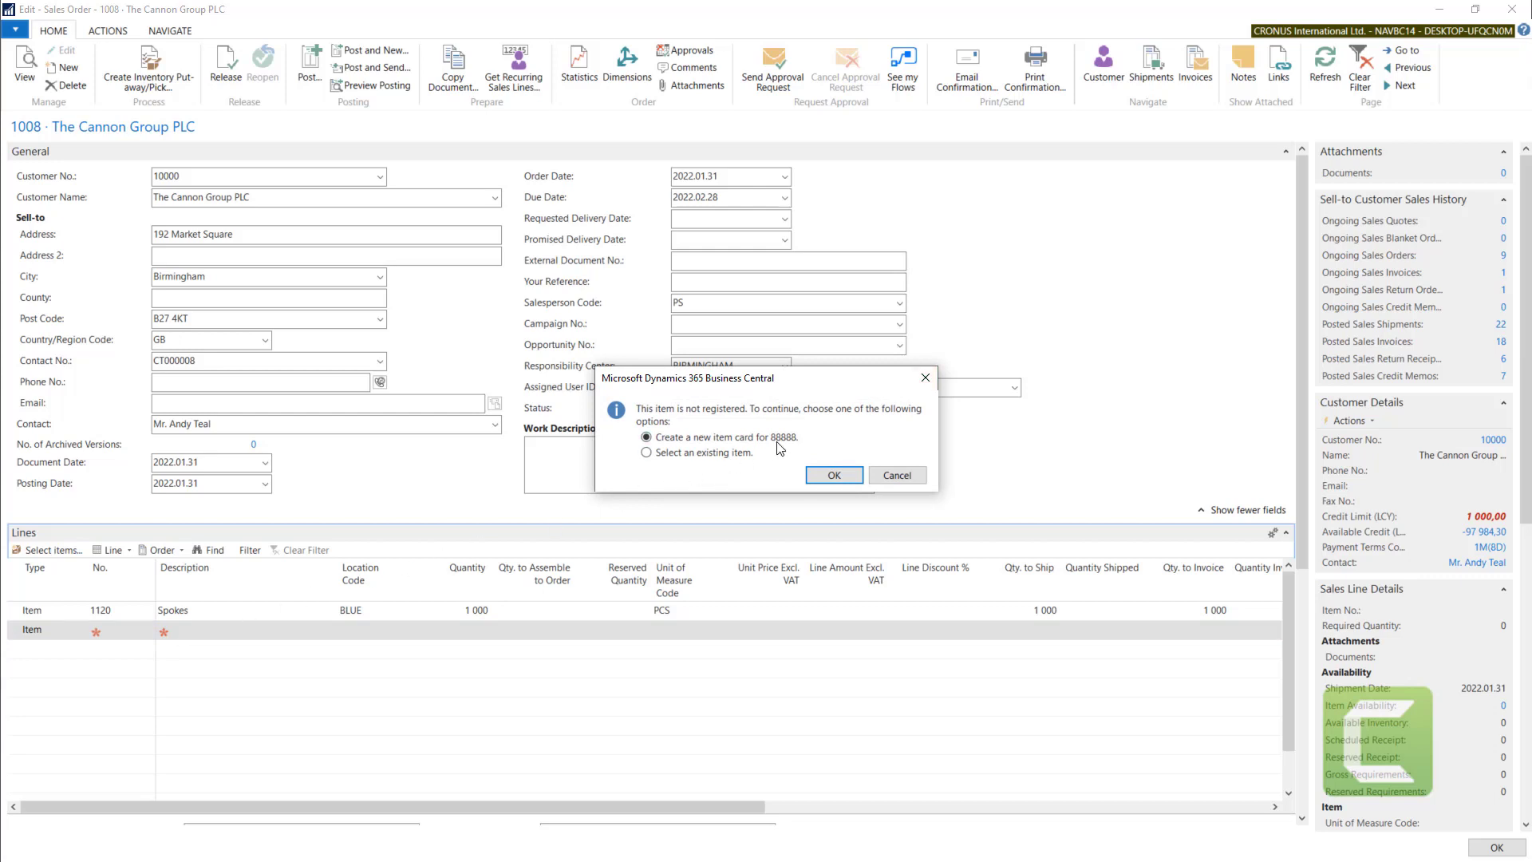
{"action": "left_click", "coordinate": [897, 475]}
{"action": "key", "text": "Escape"}
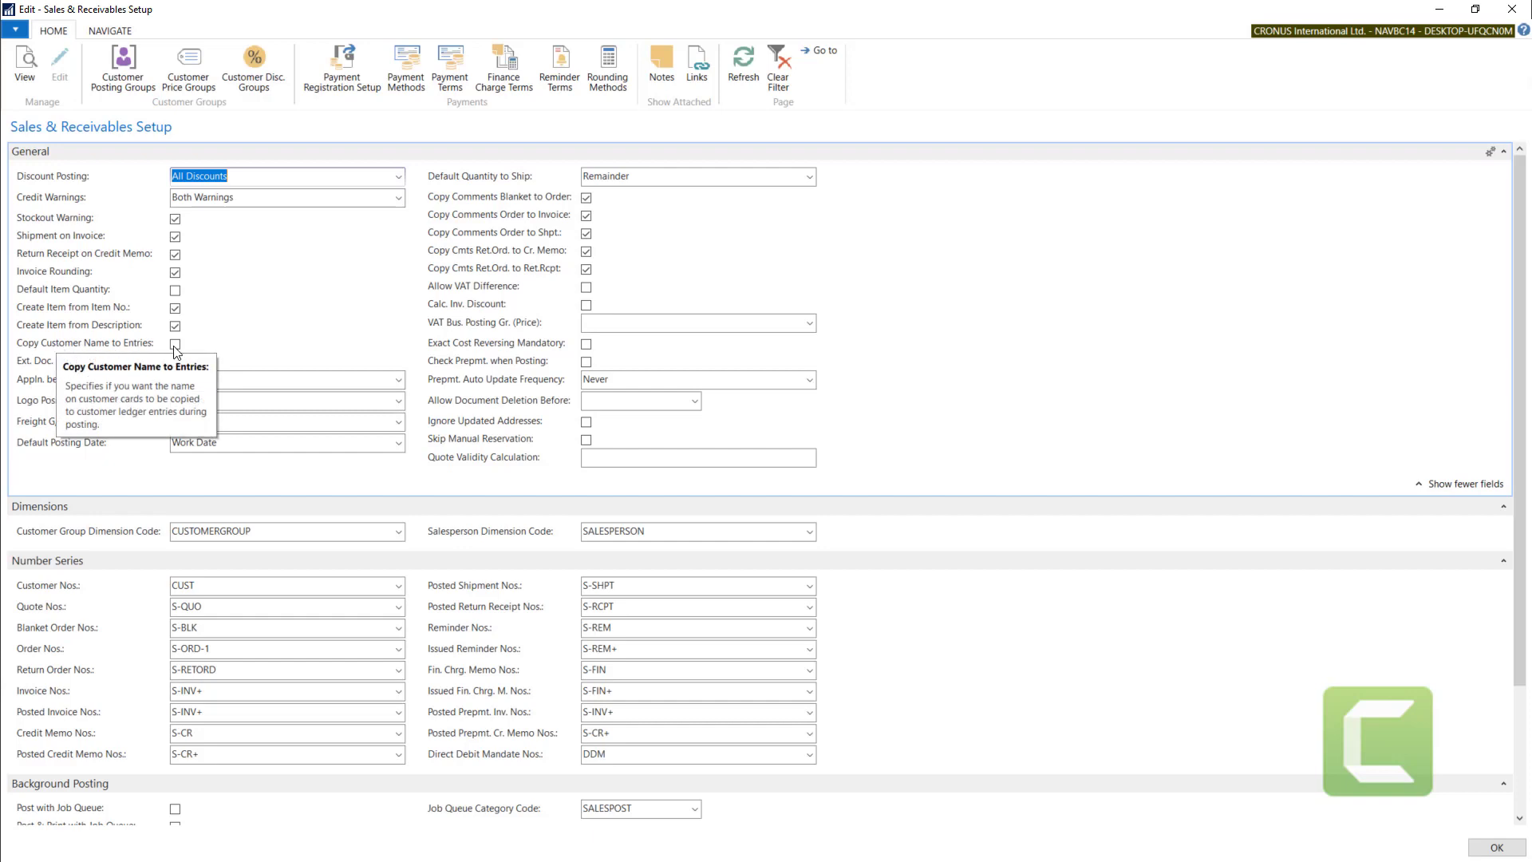
Turn on Copy Customer Name to Entries, agree to copy the names to existing customer ledger entries, and close Sales & Receivables Setup
{"action": "left_click", "coordinate": [175, 345]}
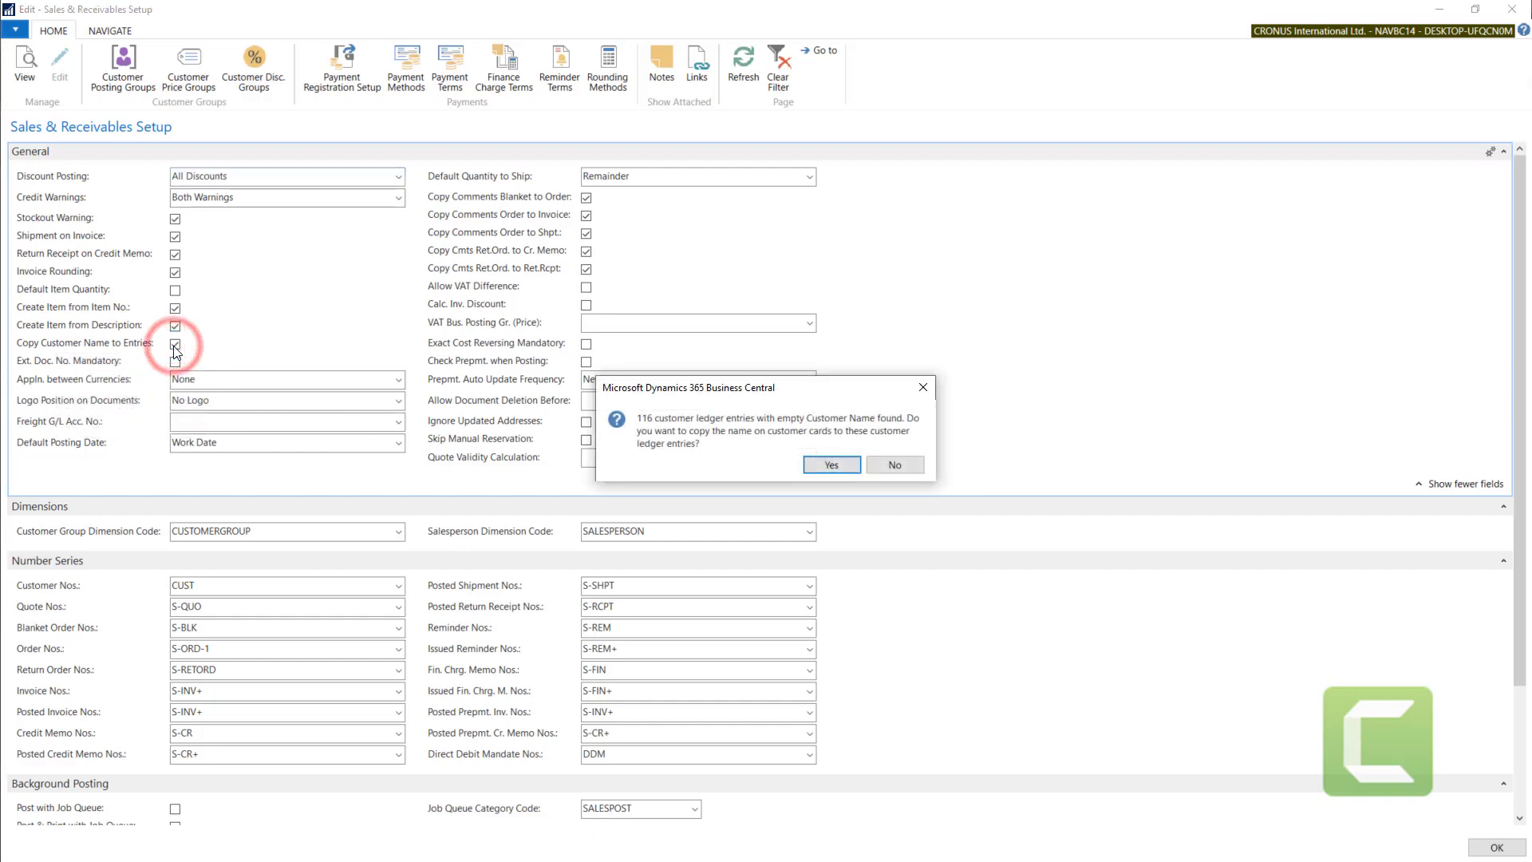
{"action": "left_click", "coordinate": [832, 464]}
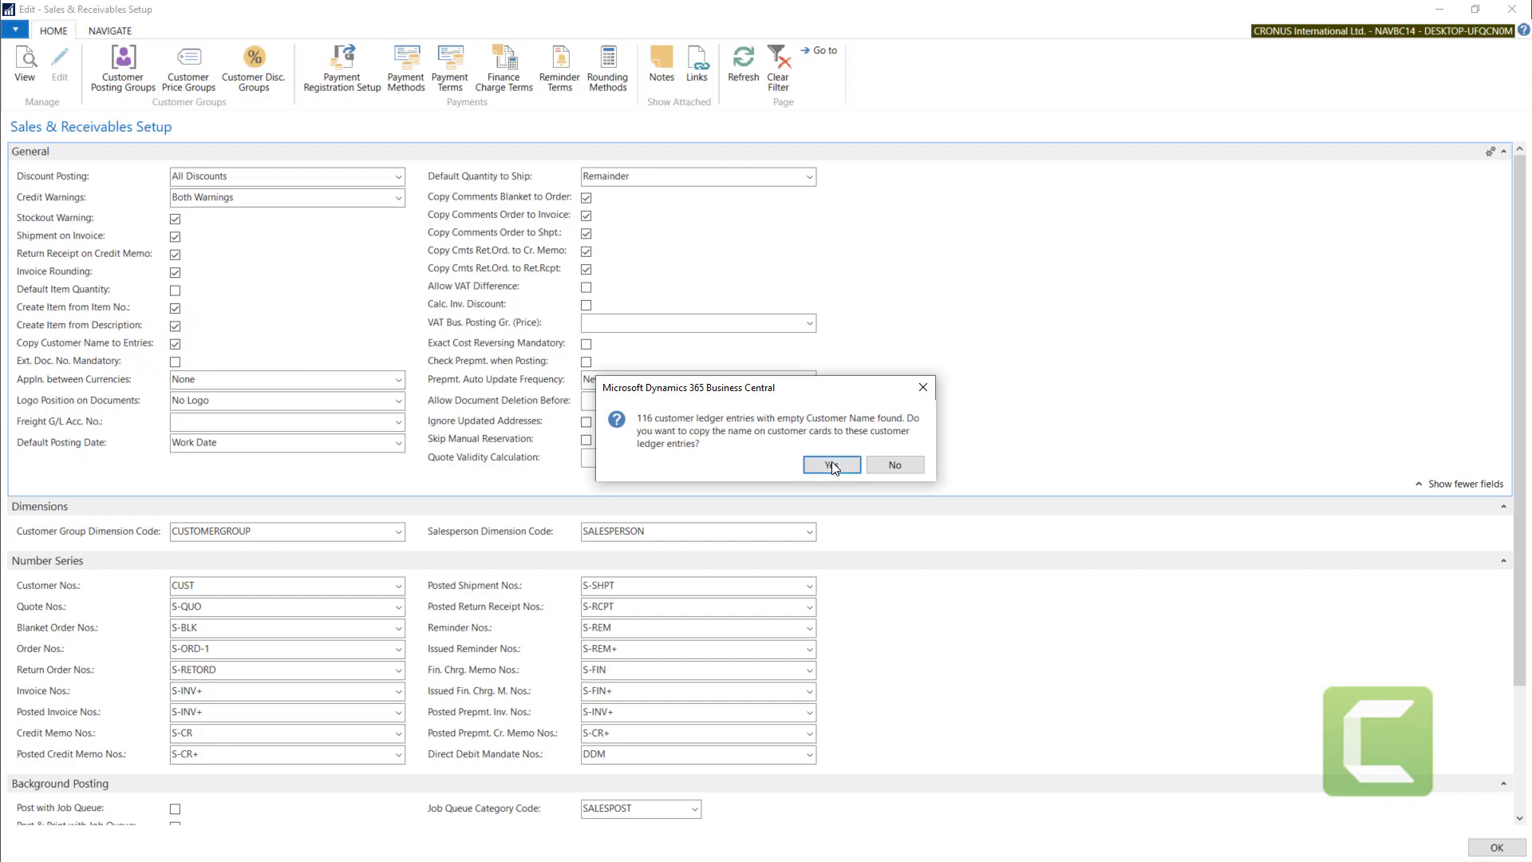
{"action": "left_click", "coordinate": [833, 465]}
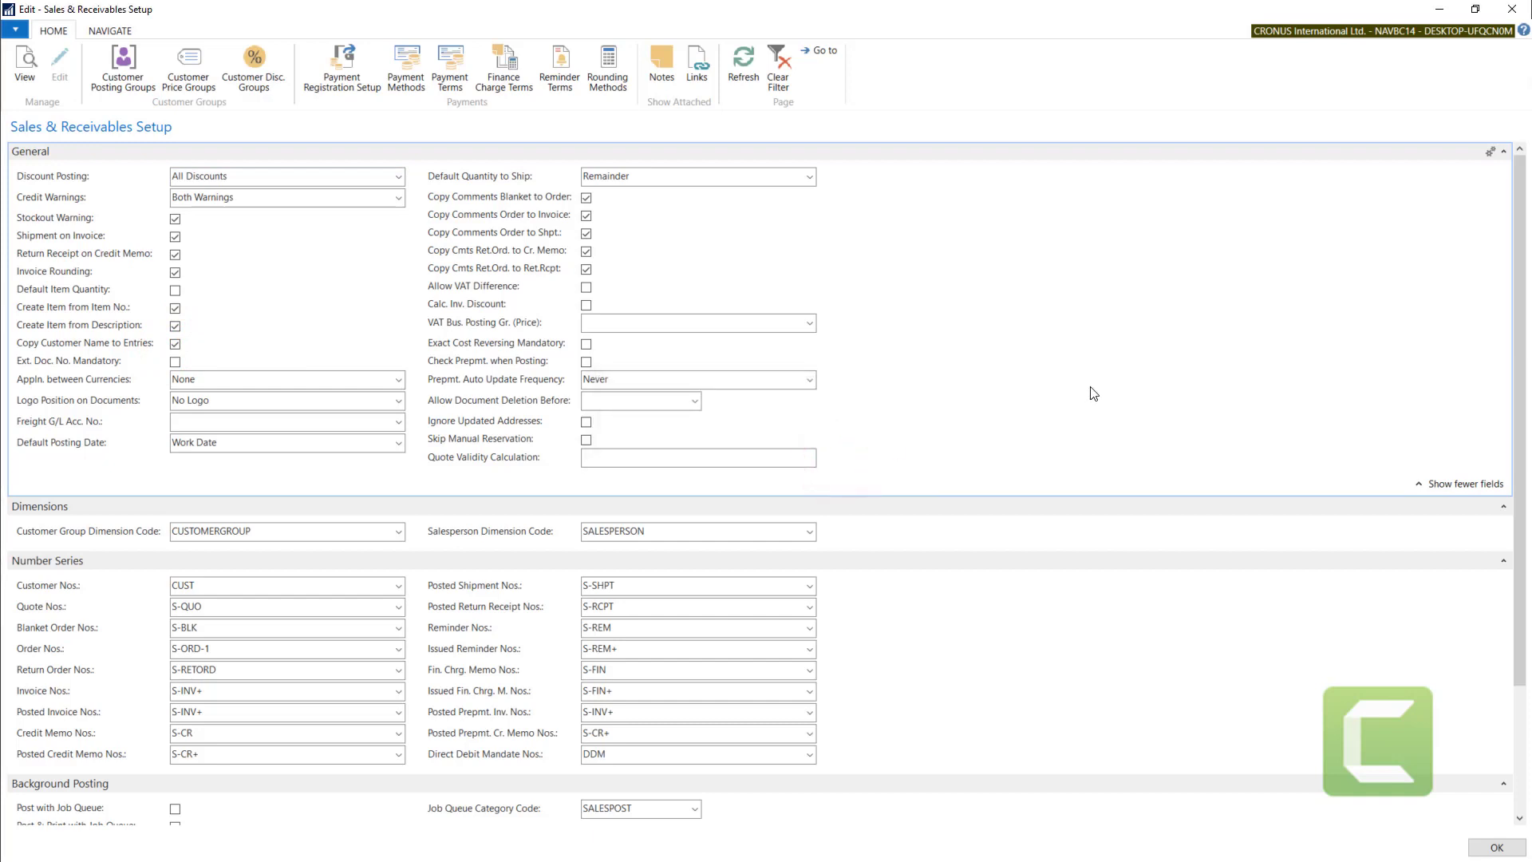
{"action": "key", "text": "Escape"}
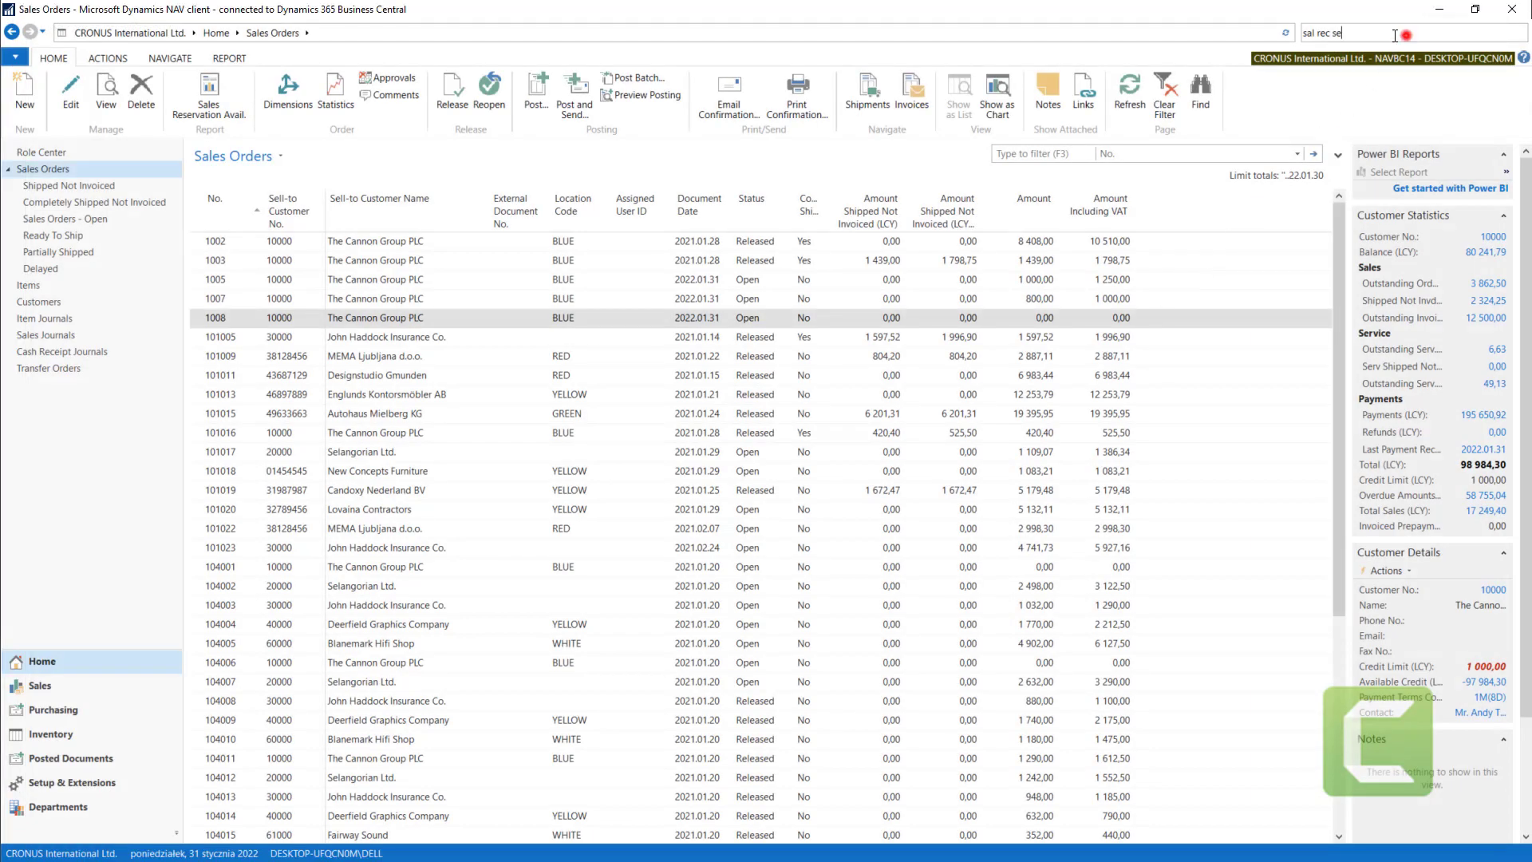
Open the Customer Ledger Entries list by searching for "cus le en"
{"action": "left_click", "coordinate": [1406, 33]}
{"action": "type", "text": "cus le e"}
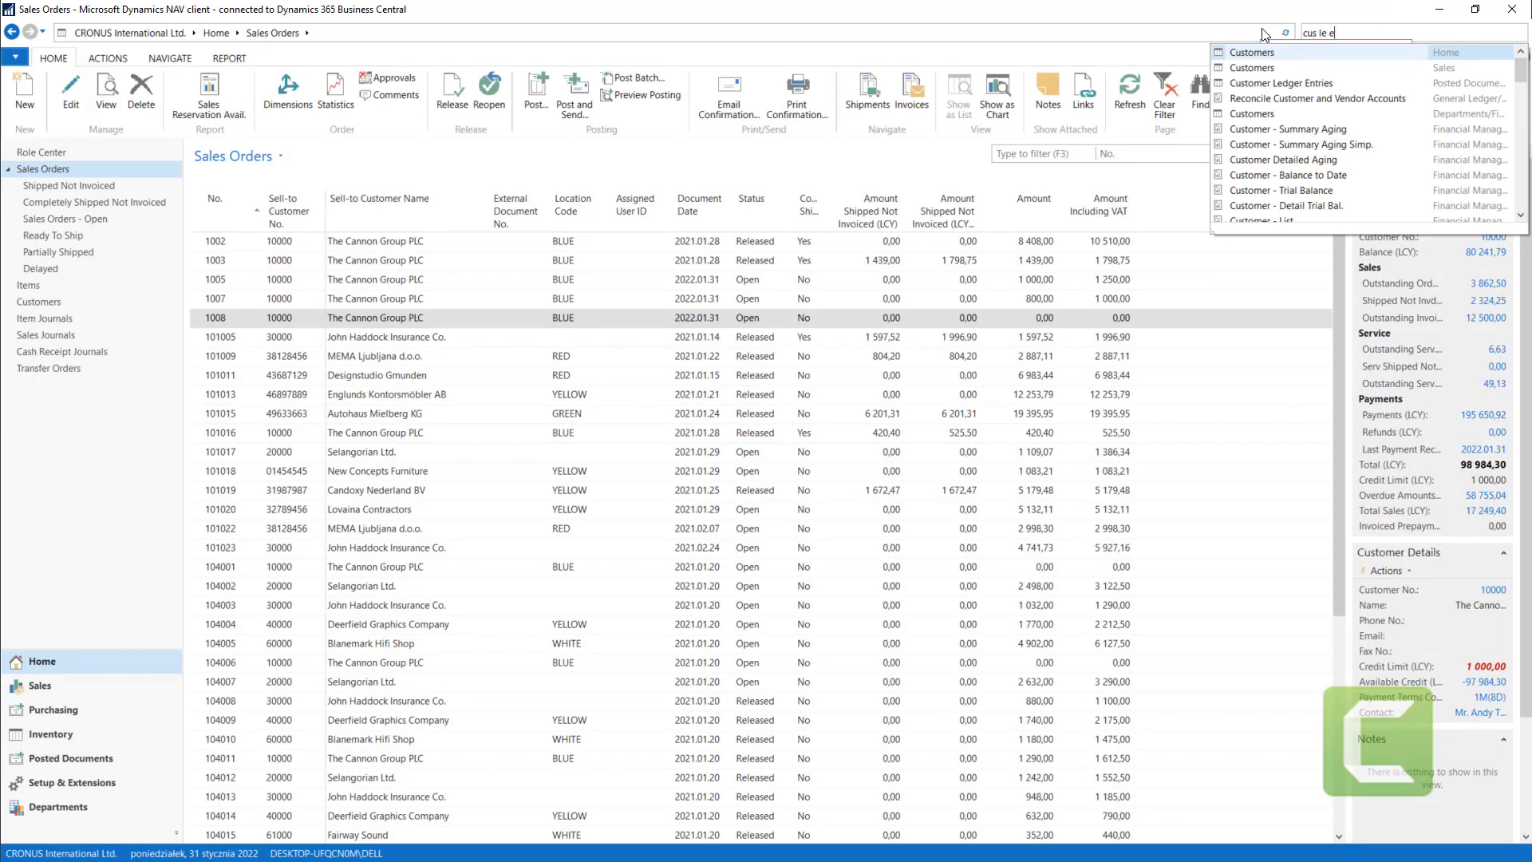
{"action": "type", "text": "n"}
{"action": "left_click", "coordinate": [1268, 57]}
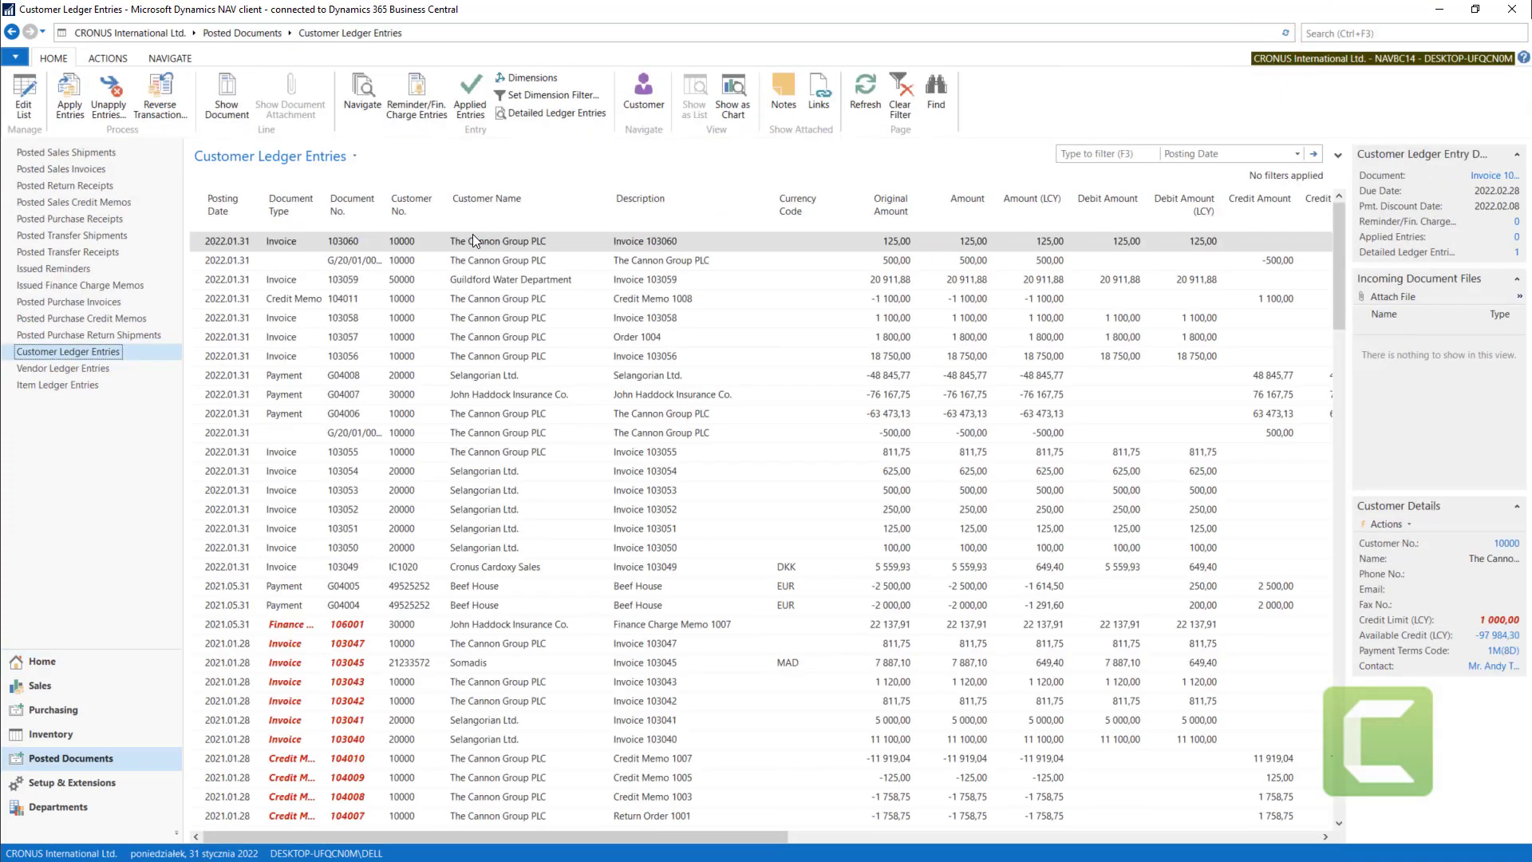
Examine the Customer Name column across the customer ledger entries, including the older entries further down
{"action": "left_click", "coordinate": [472, 239]}
{"action": "left_click", "coordinate": [501, 413]}
{"action": "left_click", "coordinate": [501, 528]}
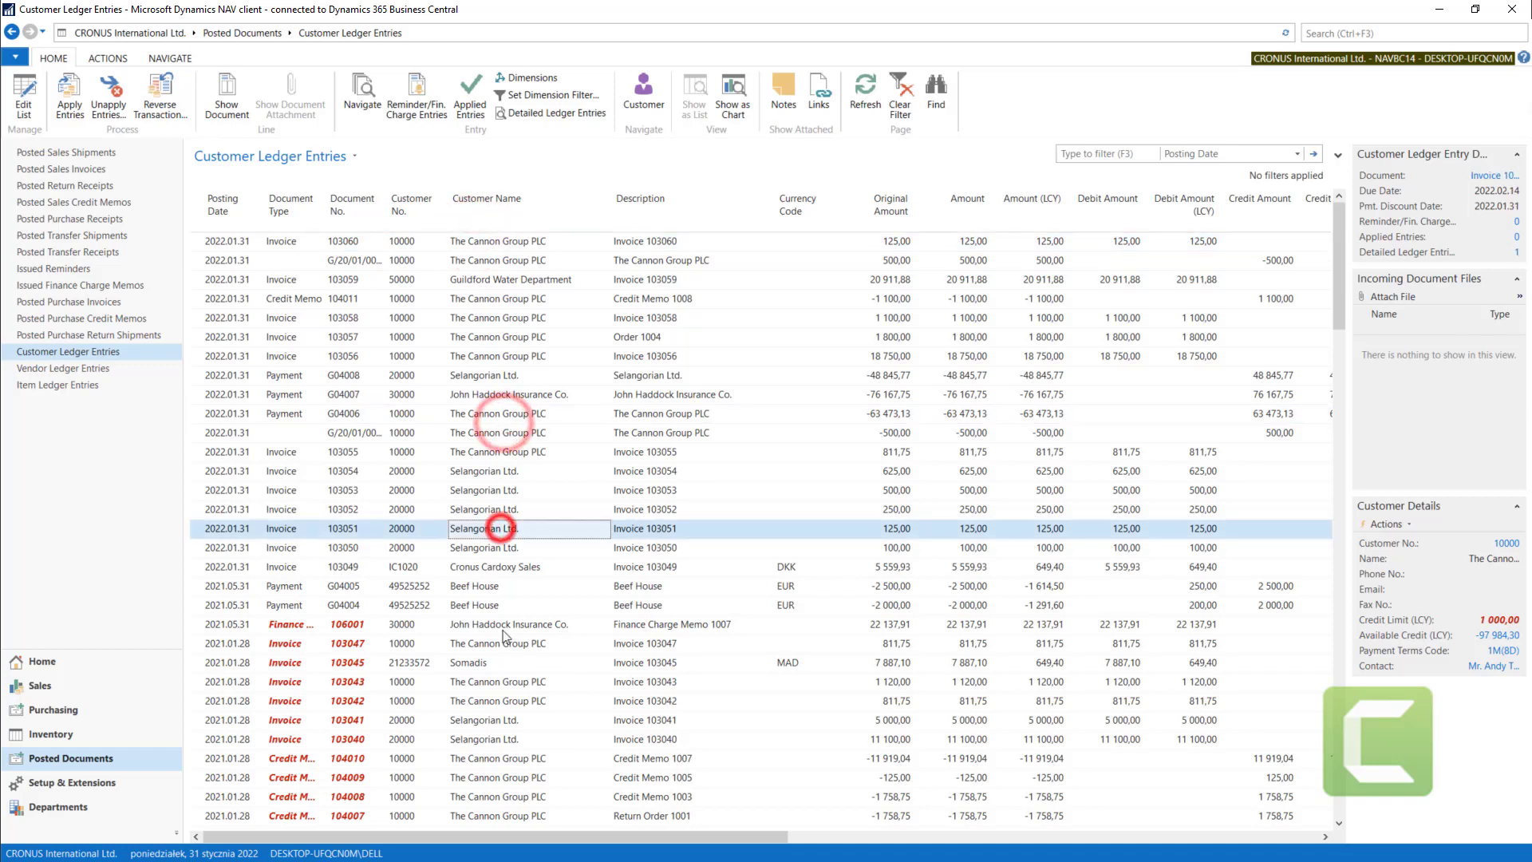
{"action": "left_click", "coordinate": [503, 647]}
{"action": "left_click", "coordinate": [505, 554]}
{"action": "left_click", "coordinate": [506, 465]}
{"action": "left_click", "coordinate": [503, 393]}
{"action": "scroll", "coordinate": [503, 391], "scroll_direction": "down", "scroll_amount": 5}
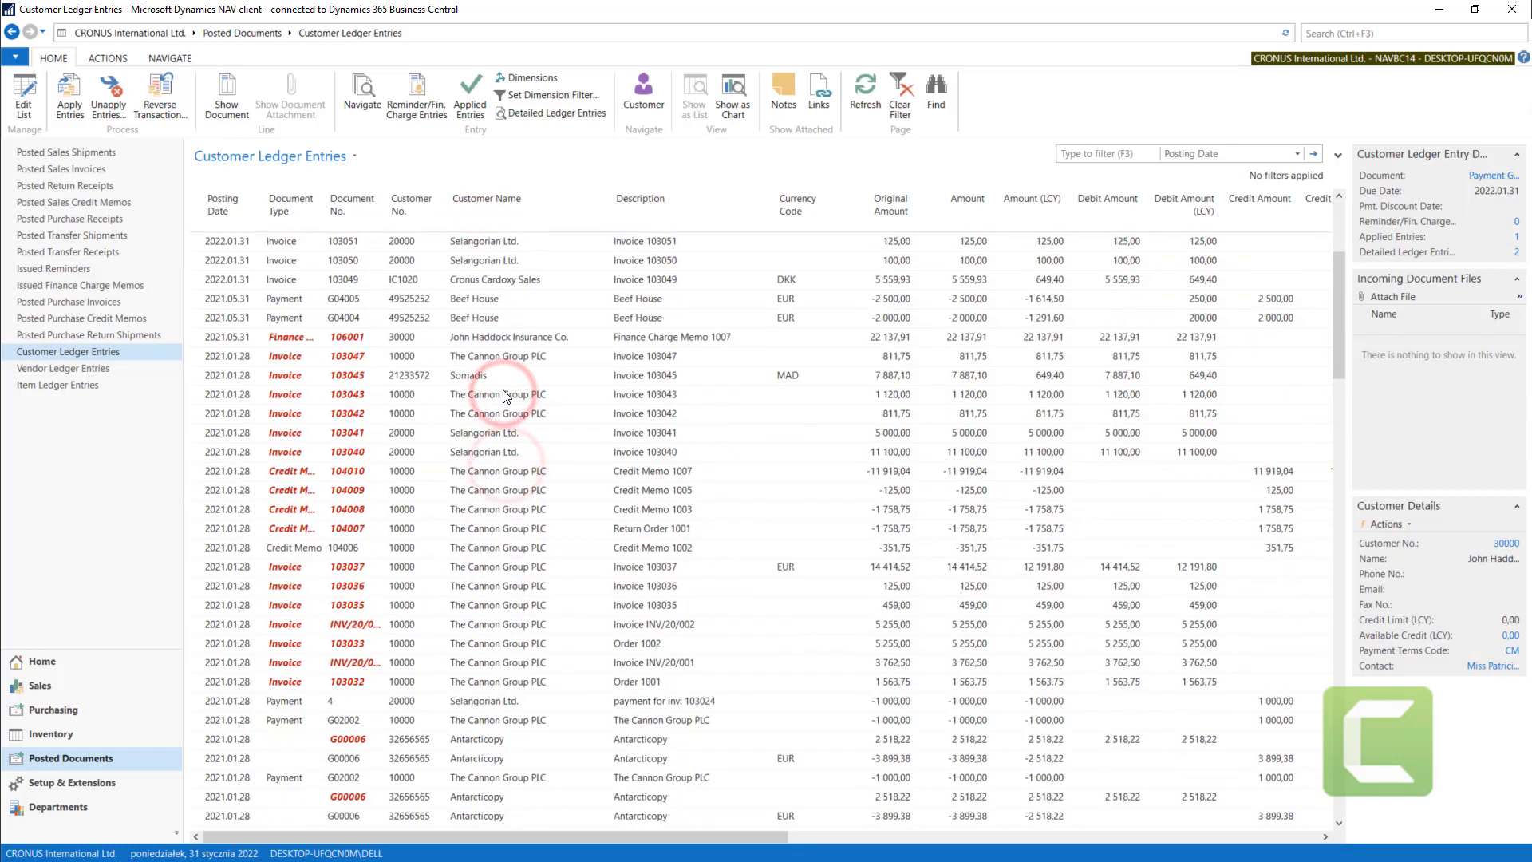
{"action": "scroll", "coordinate": [504, 397], "scroll_direction": "down", "scroll_amount": 2}
{"action": "scroll", "coordinate": [504, 397], "scroll_direction": "up", "scroll_amount": 7}
{"action": "left_click", "coordinate": [502, 354]}
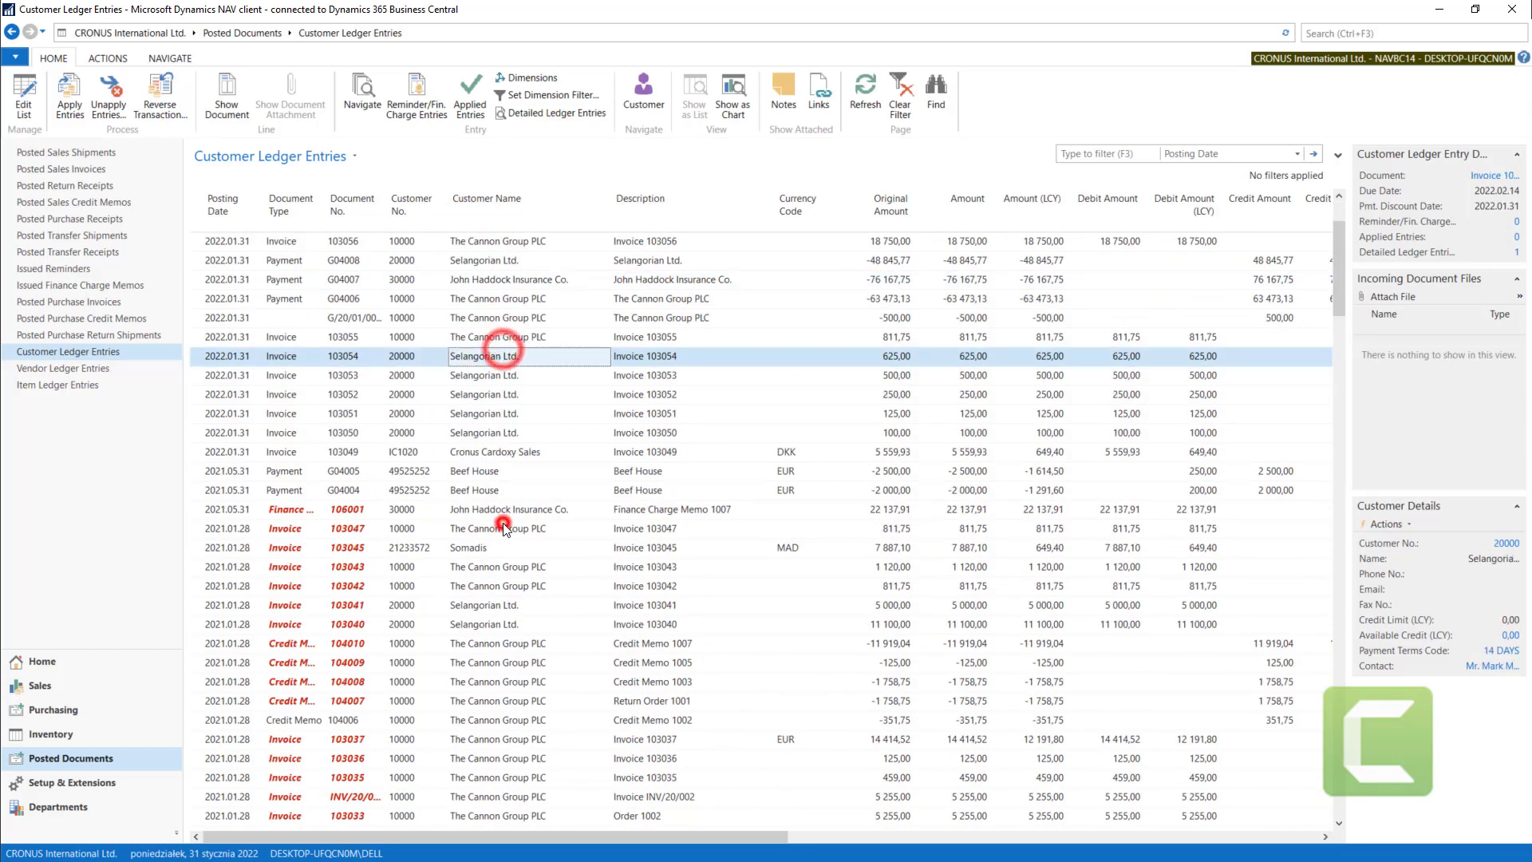
{"action": "left_click", "coordinate": [502, 528]}
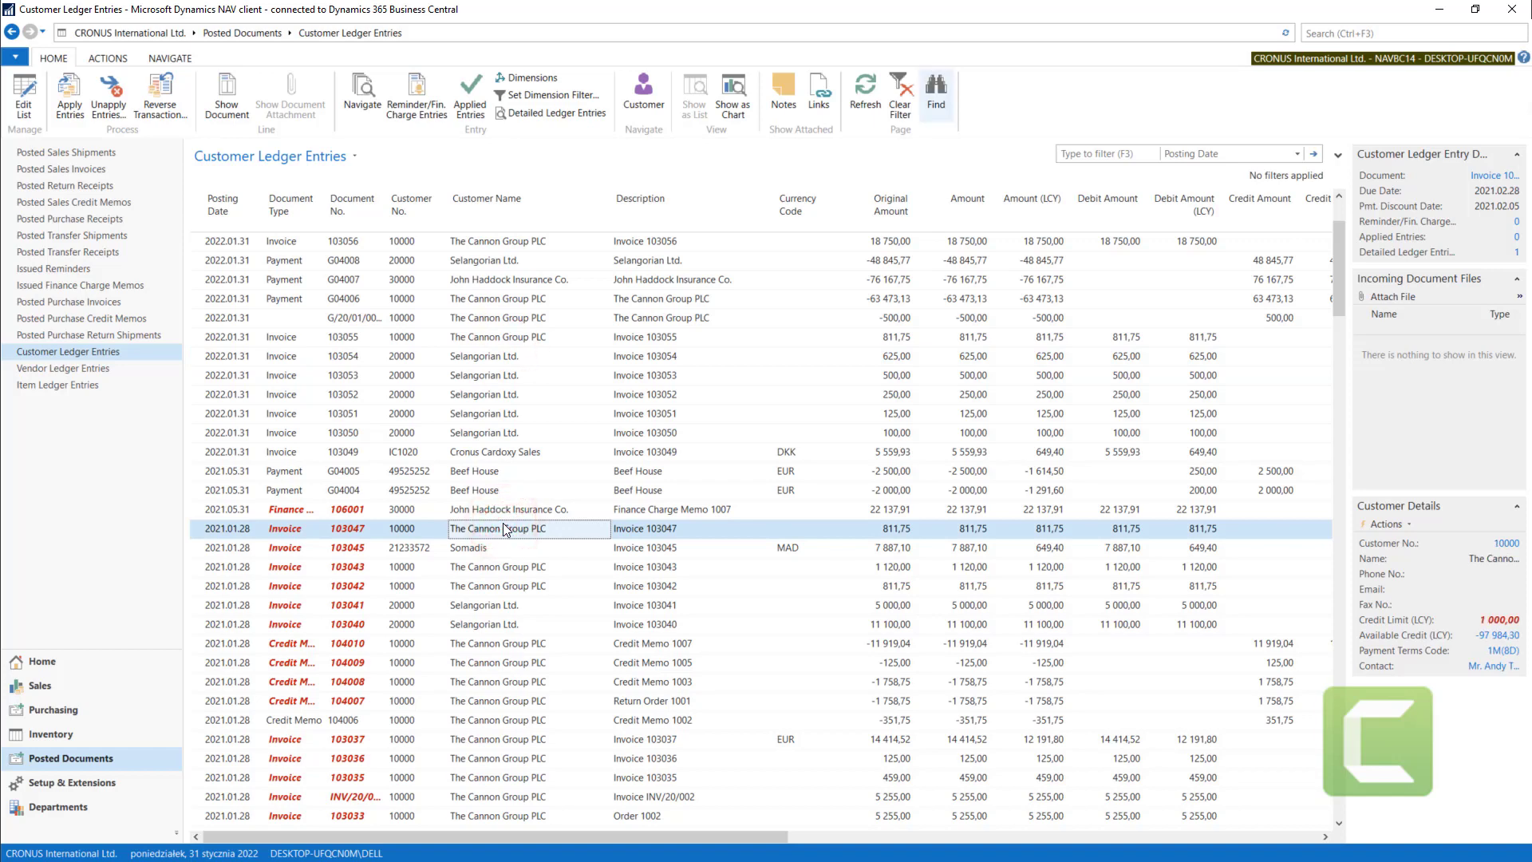